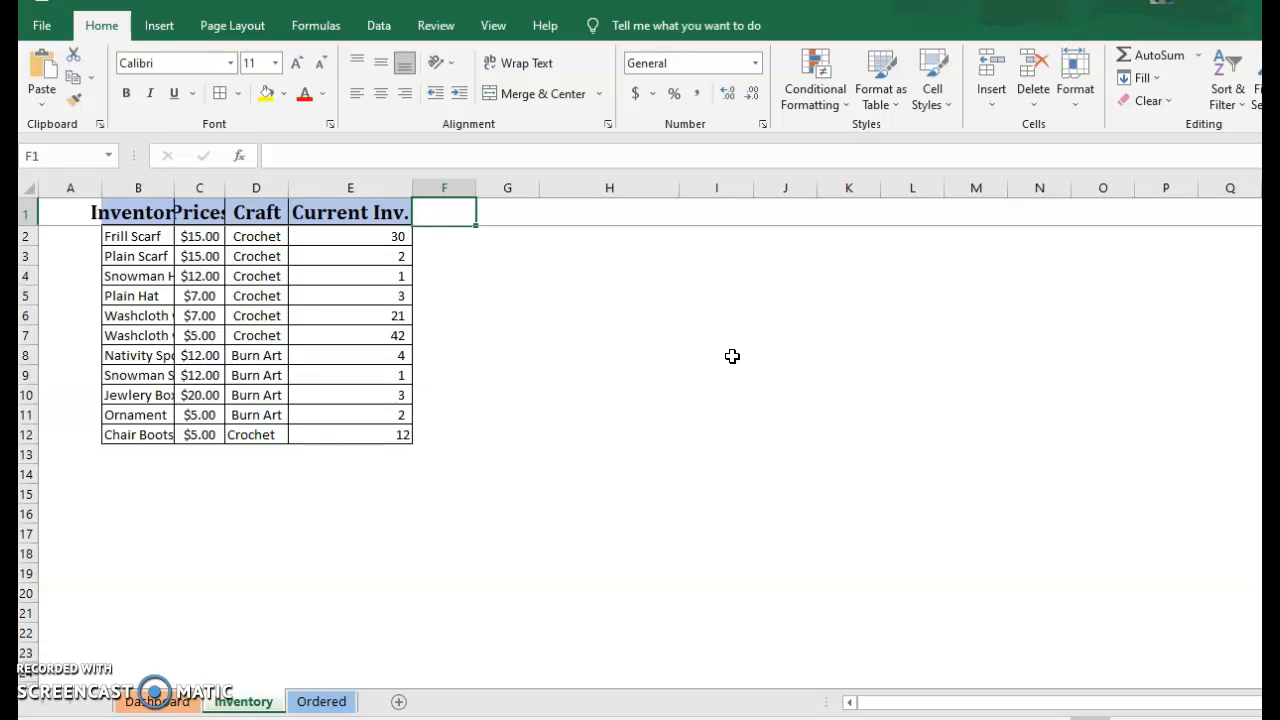
# Add the header "Reordering Point" in F1 of the Inventory sheet and widen column F to fit it.
pyautogui.write('Reordering Point')
pyautogui.press('Return')
pyautogui.click(661, 289)
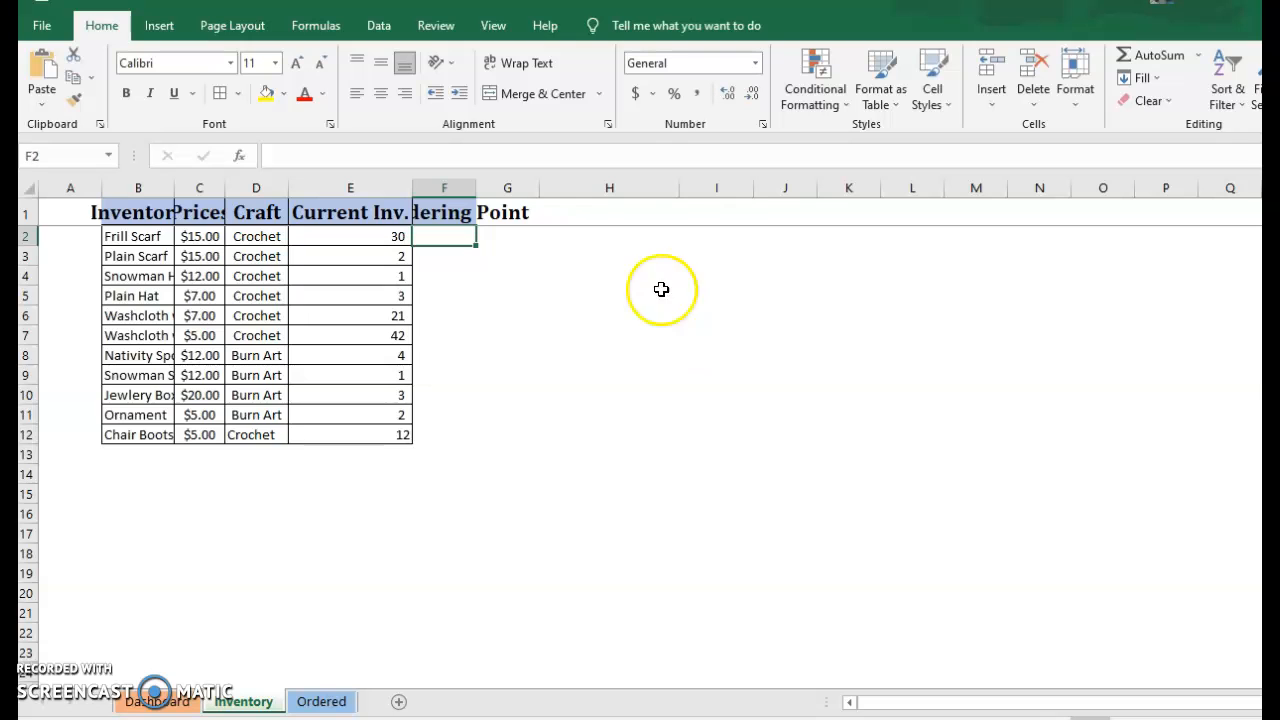
pyautogui.moveTo(476, 188); pyautogui.dragTo(580, 188)
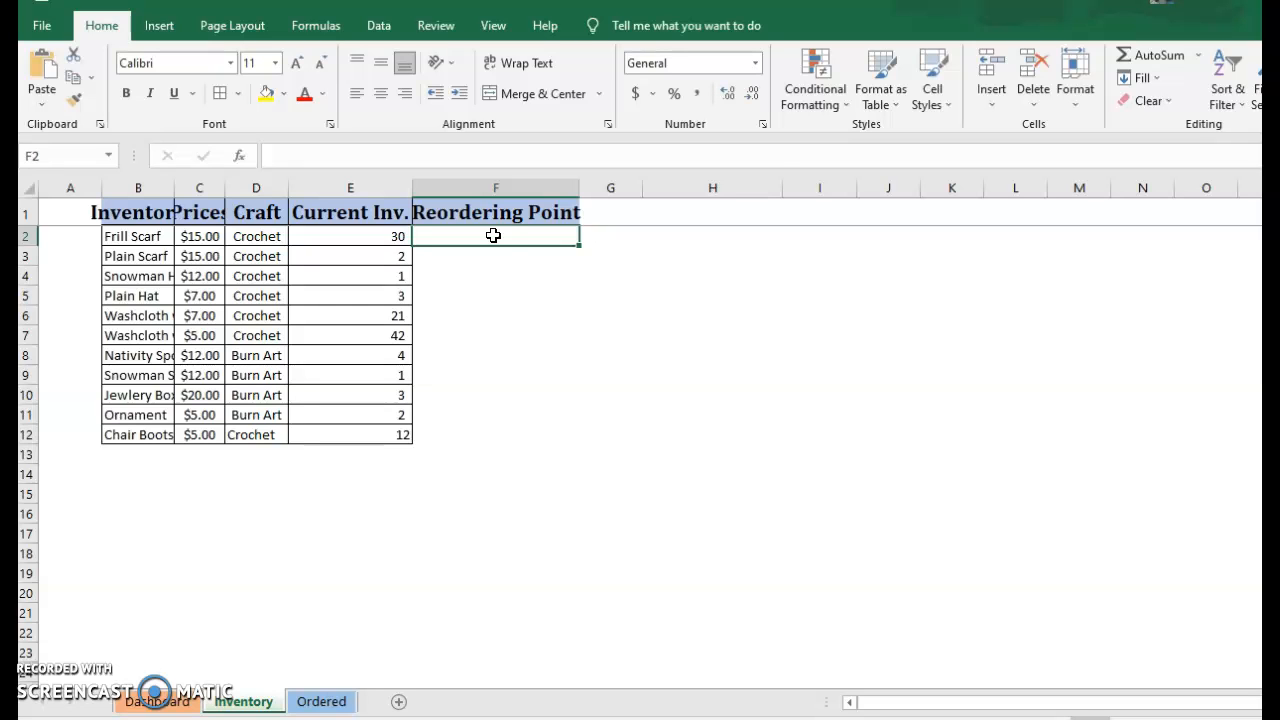
# Enter the reordering points 15, 5, 2, 5, 10 and 10 in F2:F7, from Frill Scarf through the second Washcloth item.
pyautogui.write('15')
pyautogui.press('Return')
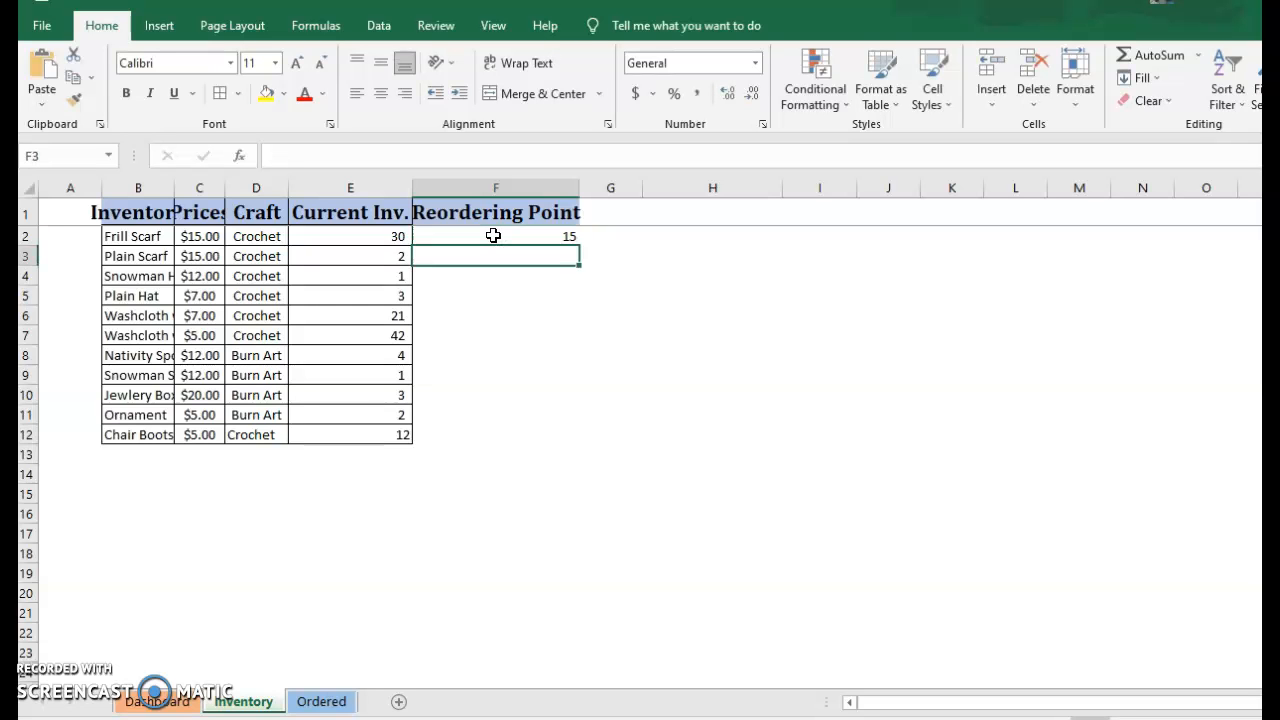
pyautogui.write('5')
pyautogui.press('Return')
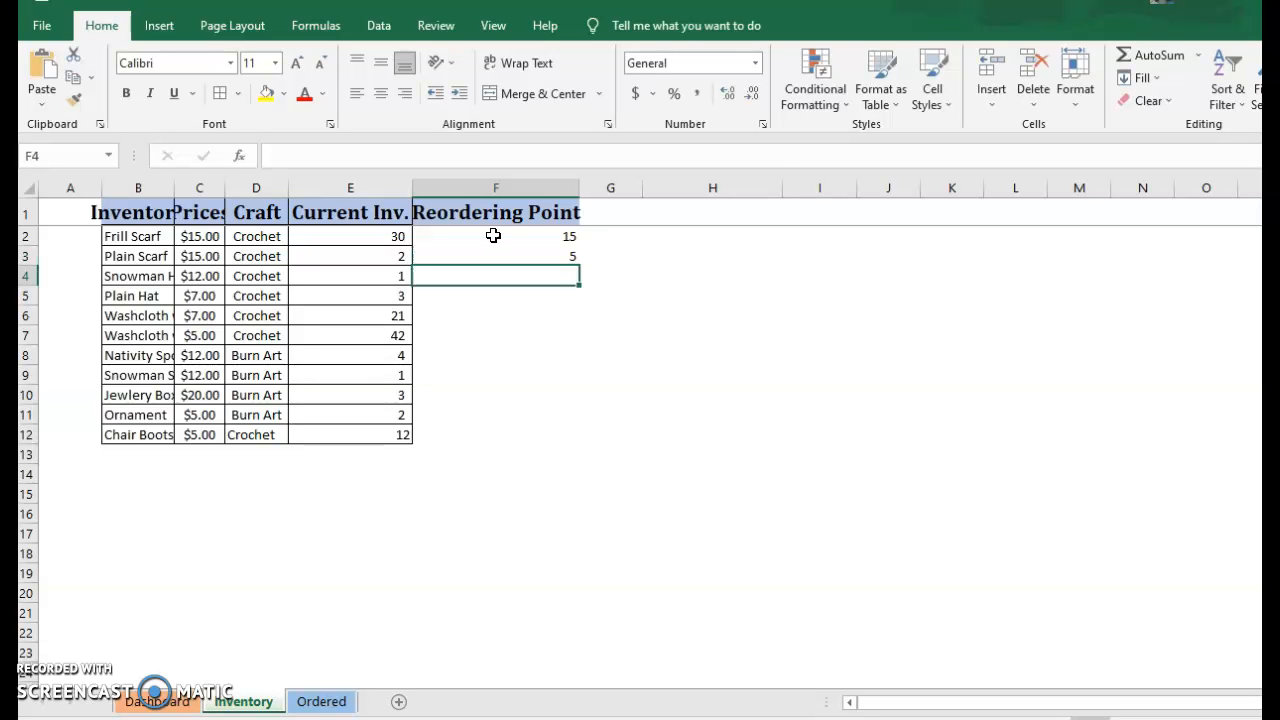
pyautogui.write('2')
pyautogui.press('Return')
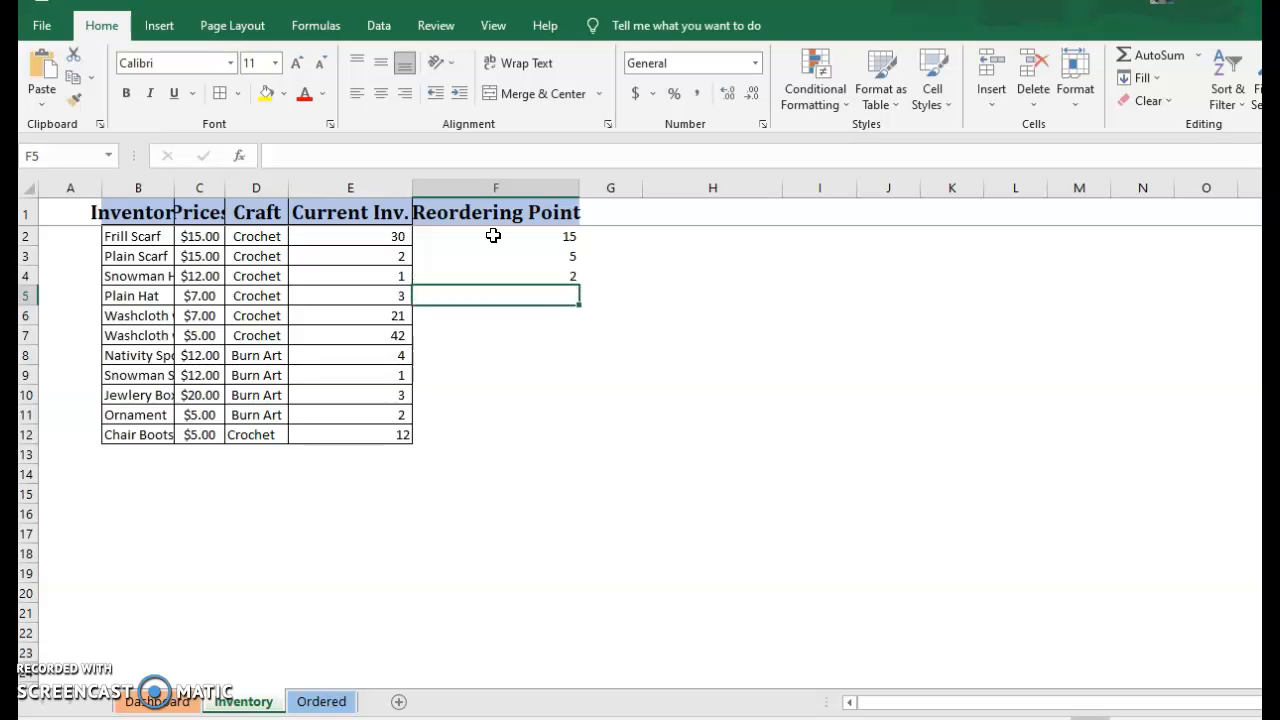
pyautogui.write('5')
pyautogui.press('Return')
pyautogui.write('10')
pyautogui.press('Return')
pyautogui.write('10')
pyautogui.press('Return')
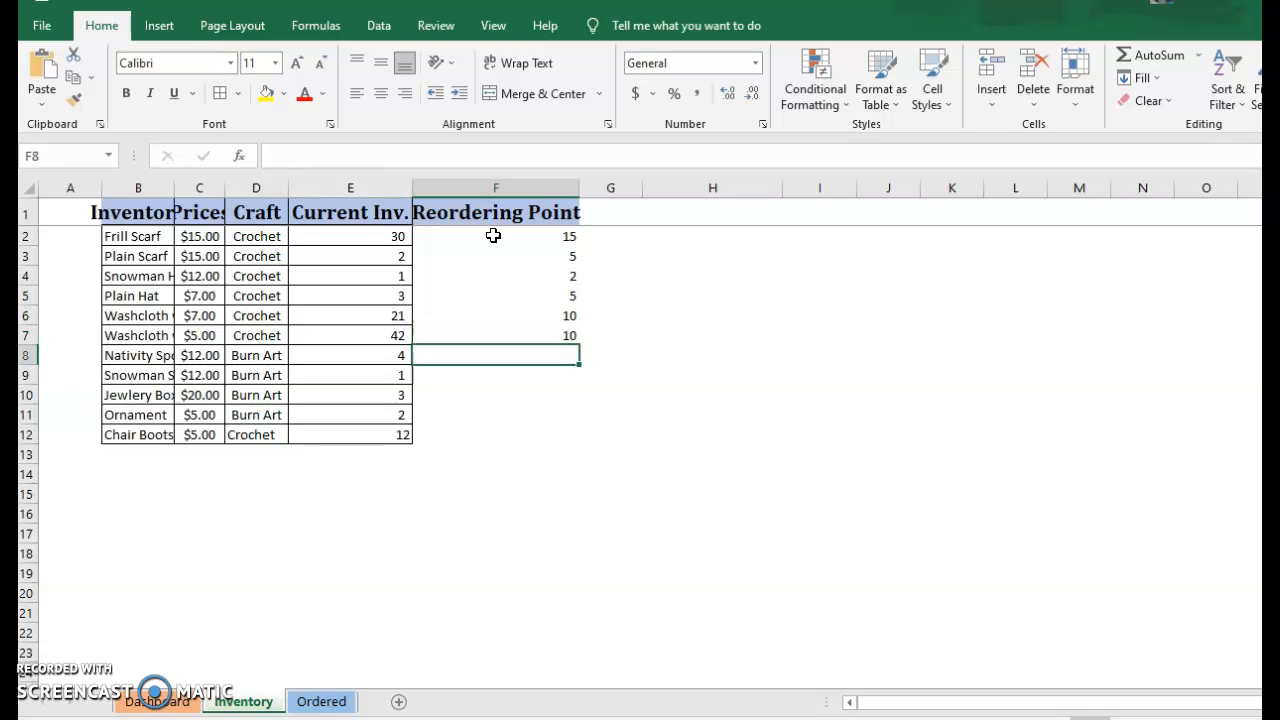
# Enter the reordering points 5, 2, 1, 5 and 6 in F8:F12, for the Burn Art items and Chair Boots.
pyautogui.write('5')
pyautogui.press('Return')
pyautogui.write('2')
pyautogui.press('Return')
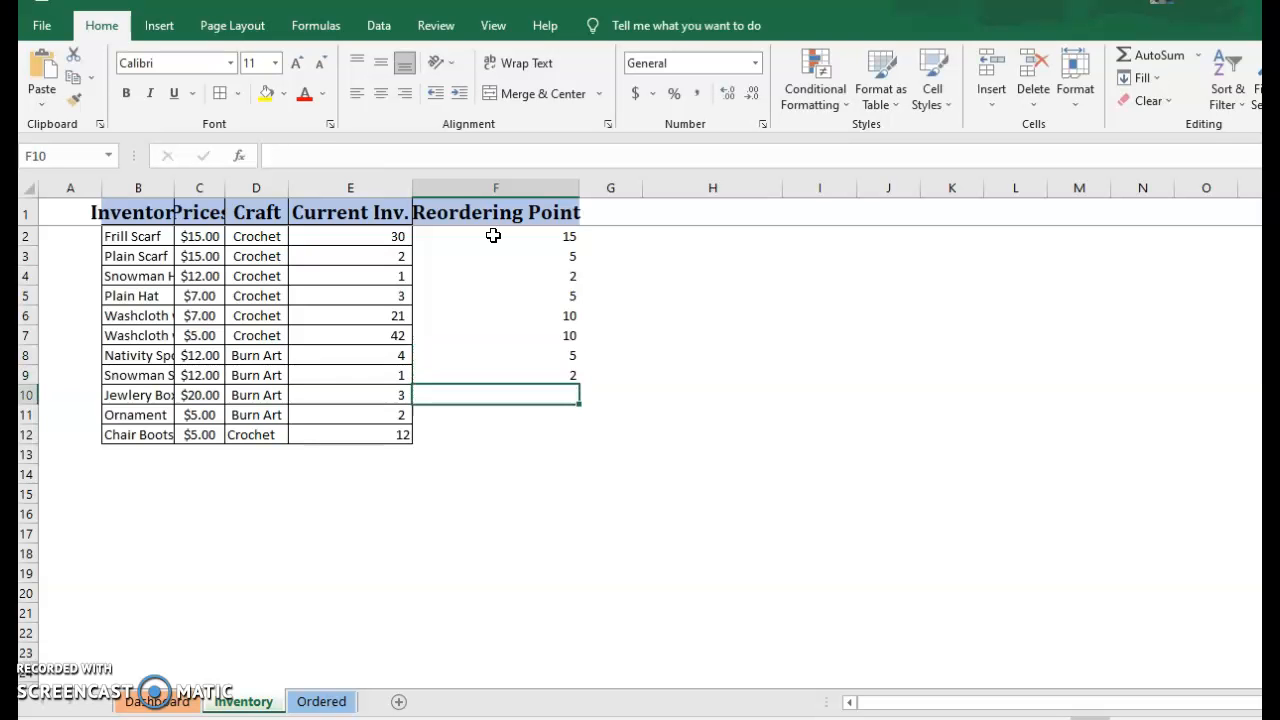
pyautogui.write('1')
pyautogui.press('Return')
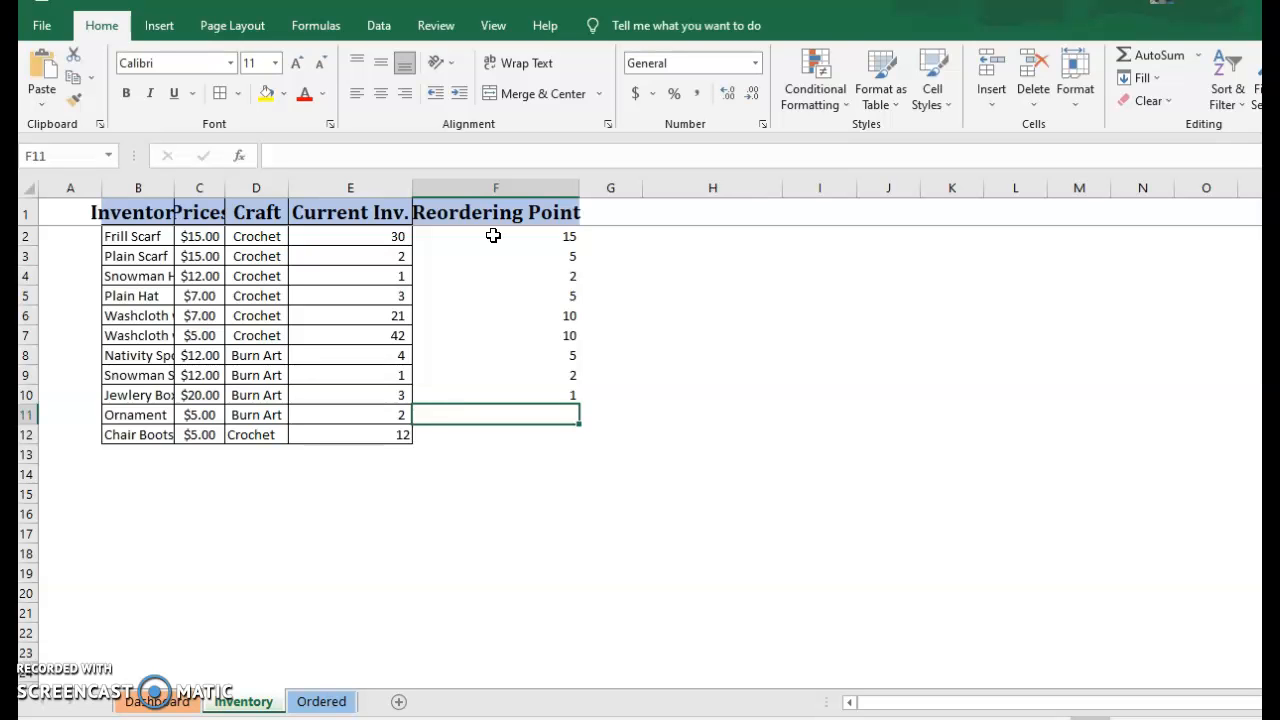
pyautogui.write('5')
pyautogui.press('Return')
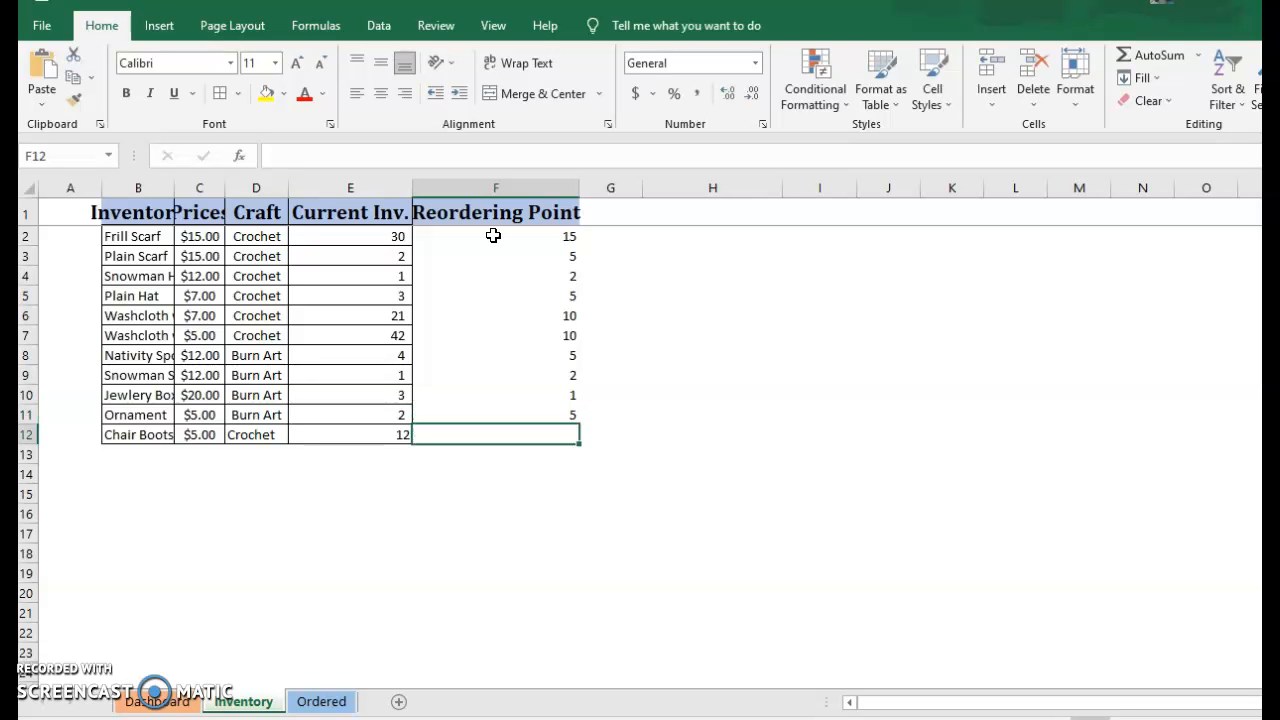
pyautogui.write('6')
pyautogui.press('Return')
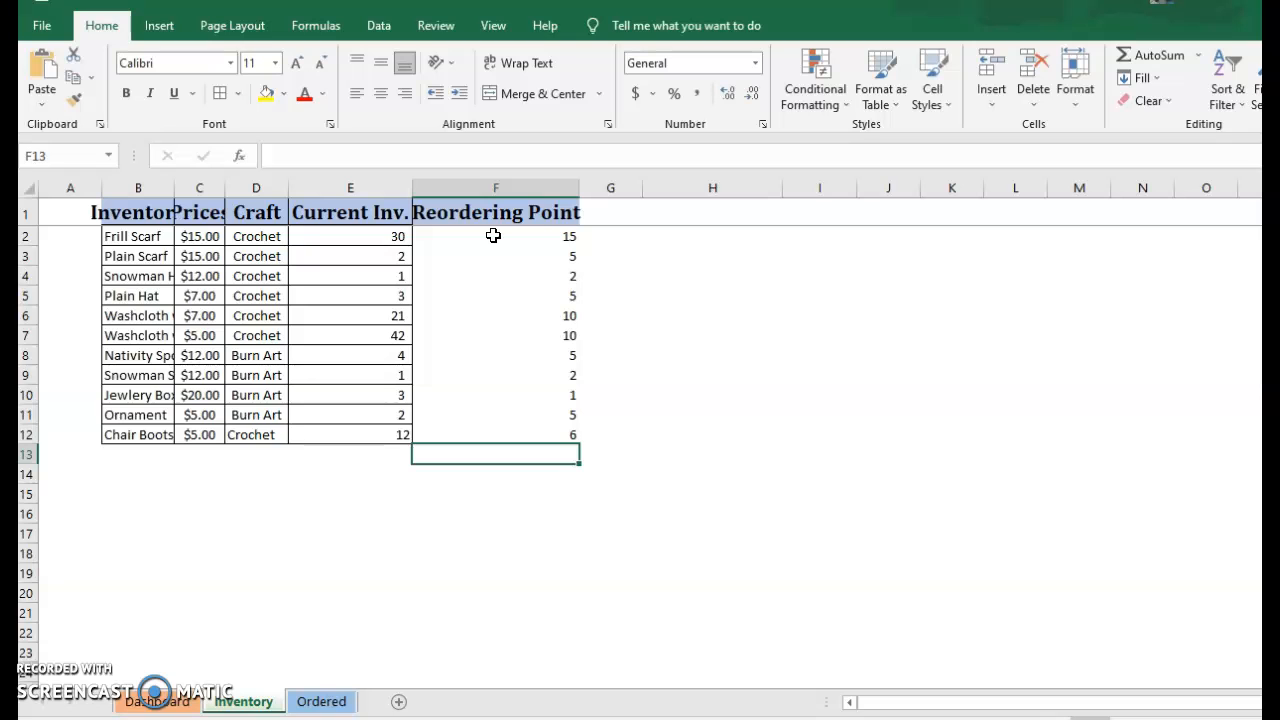
# Apply borders to all cells of the Reordering Point column, F1:F12.
pyautogui.moveTo(508, 214); pyautogui.dragTo(530, 432)
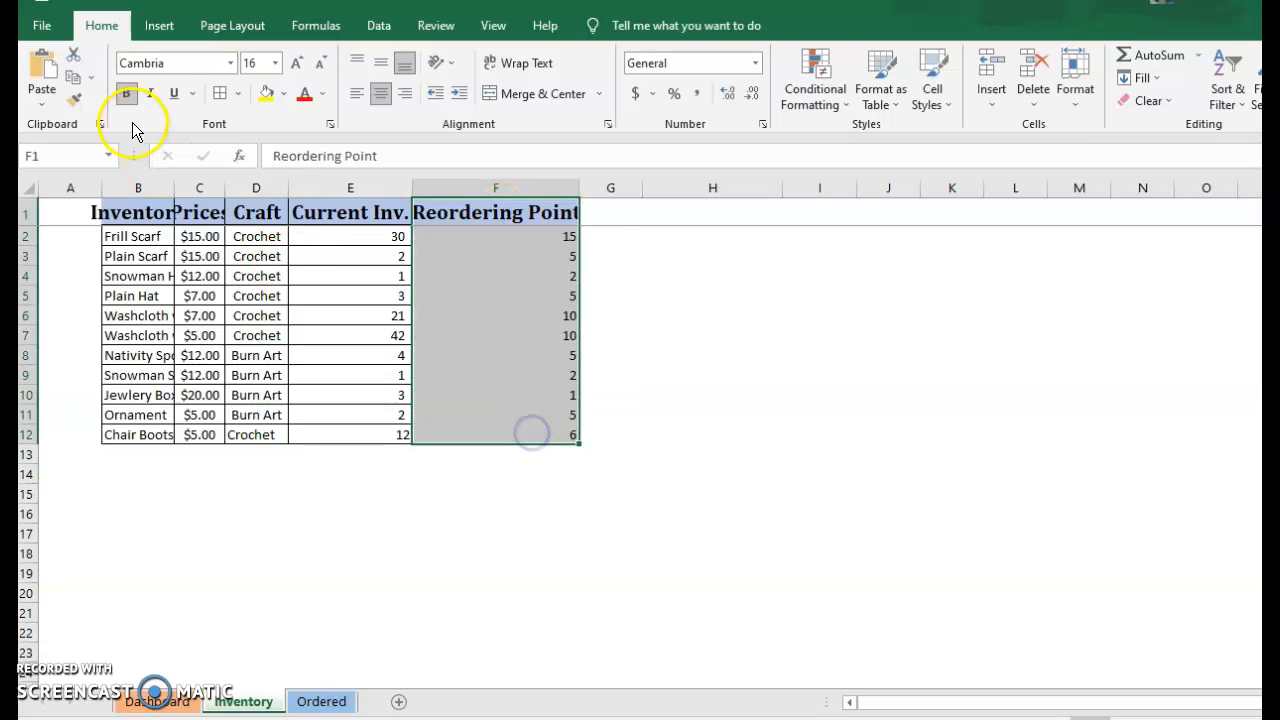
pyautogui.click(219, 93)
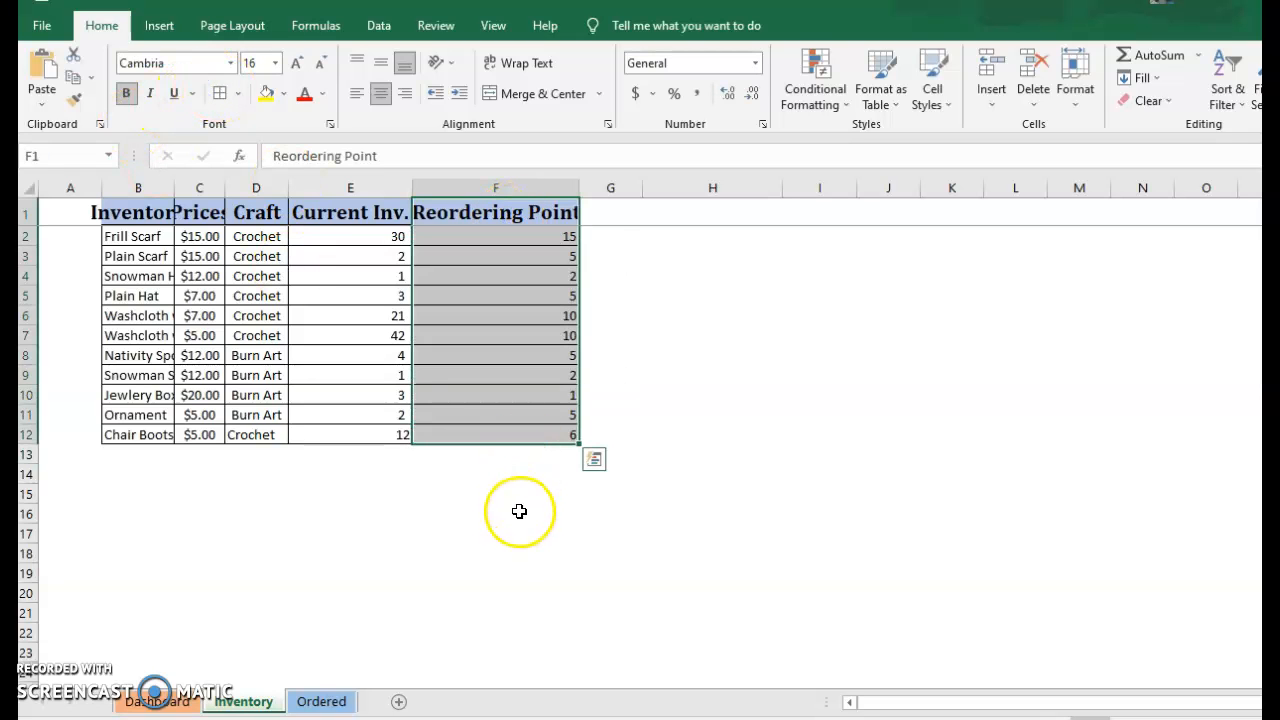
pyautogui.click(474, 472)
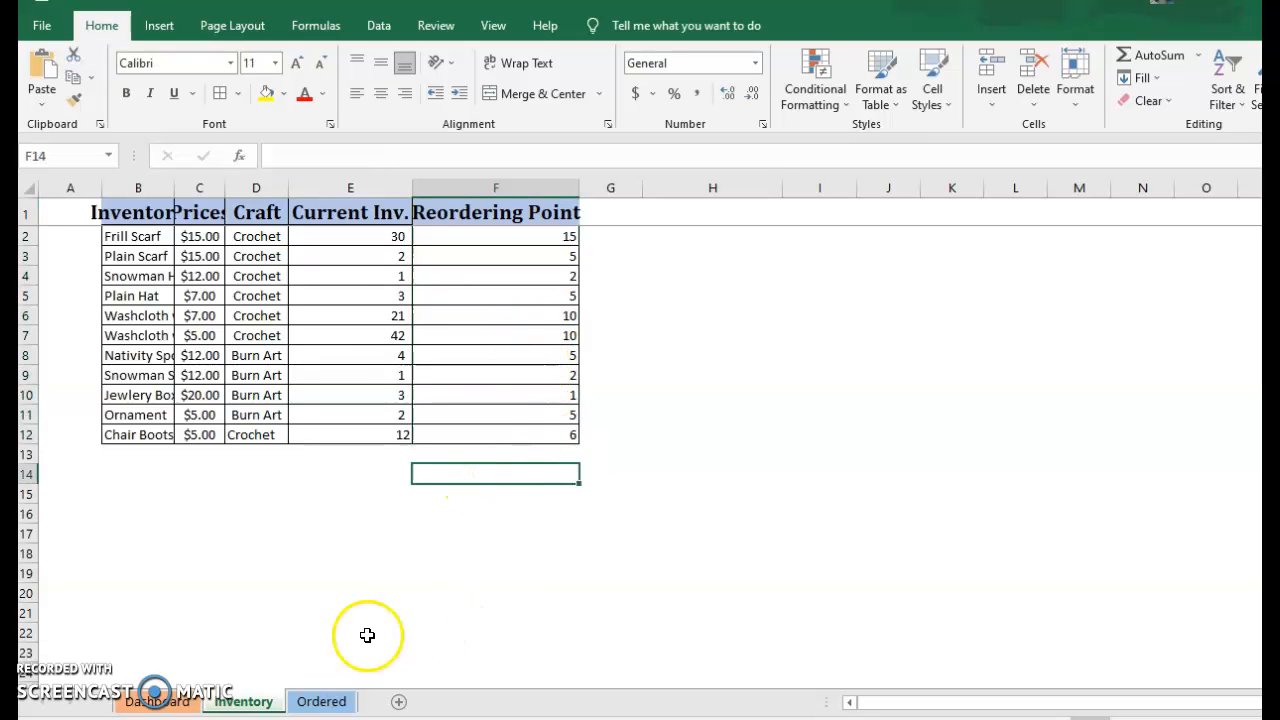
# Insert two new rows at row 21 of the Dashboard sheet to extend the Order Details box.
pyautogui.click(160, 702)
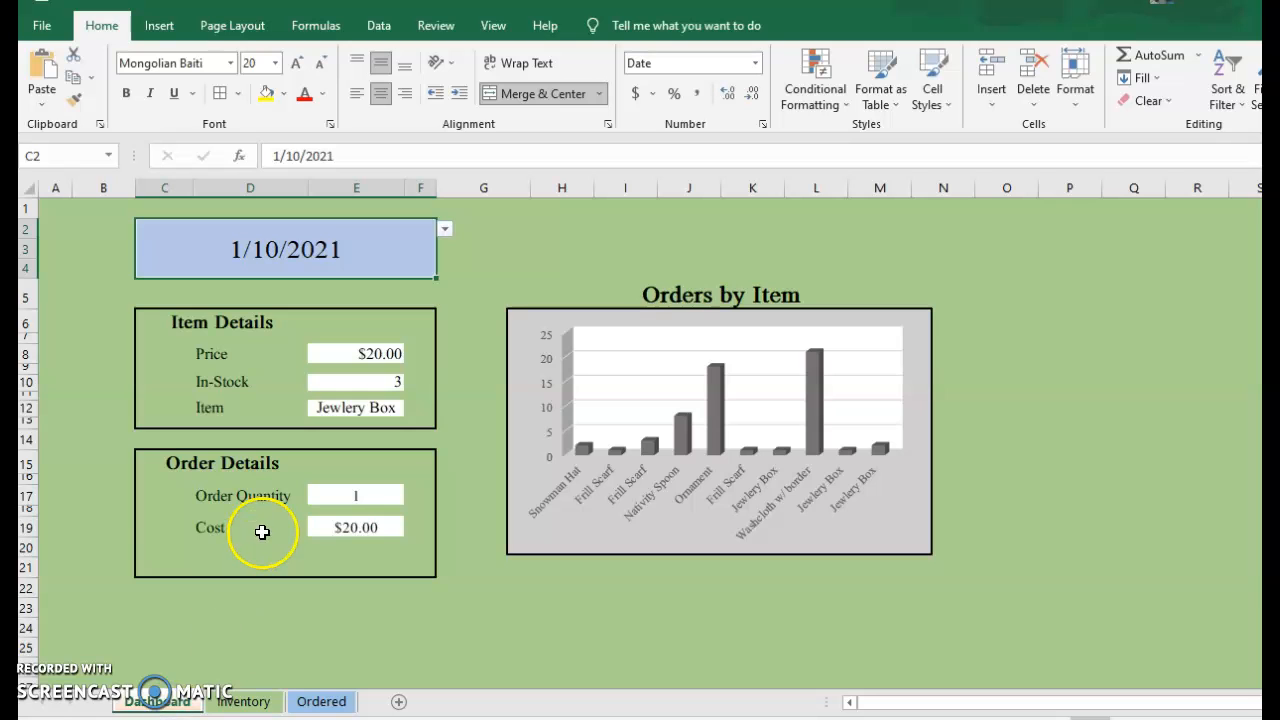
pyautogui.rightClick(29, 568)
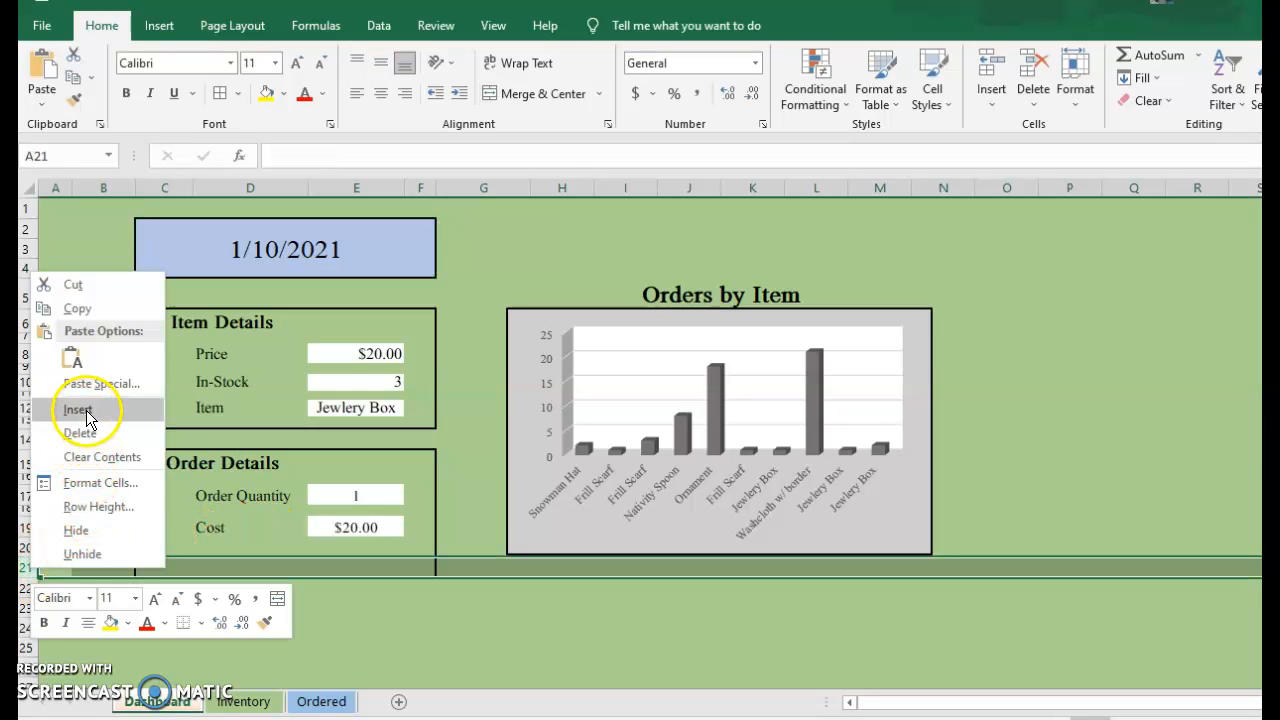
pyautogui.click(86, 410)
pyautogui.rightClick(29, 568)
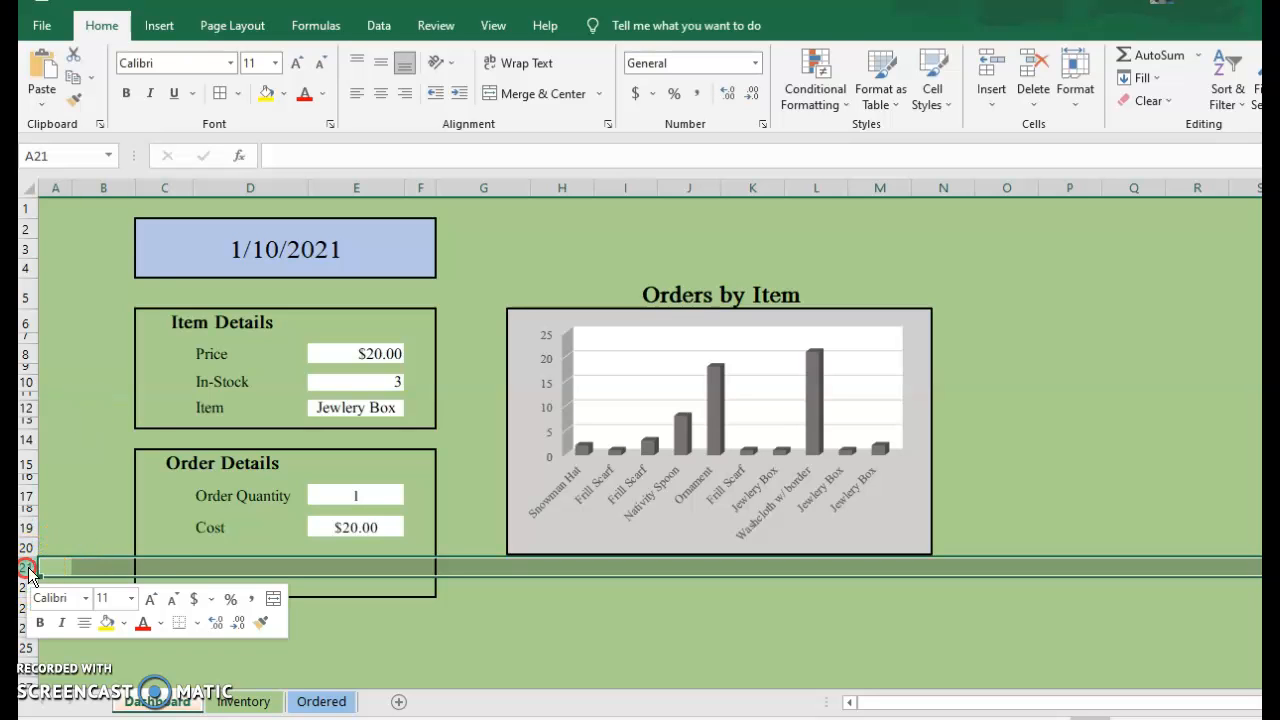
pyautogui.click(103, 407)
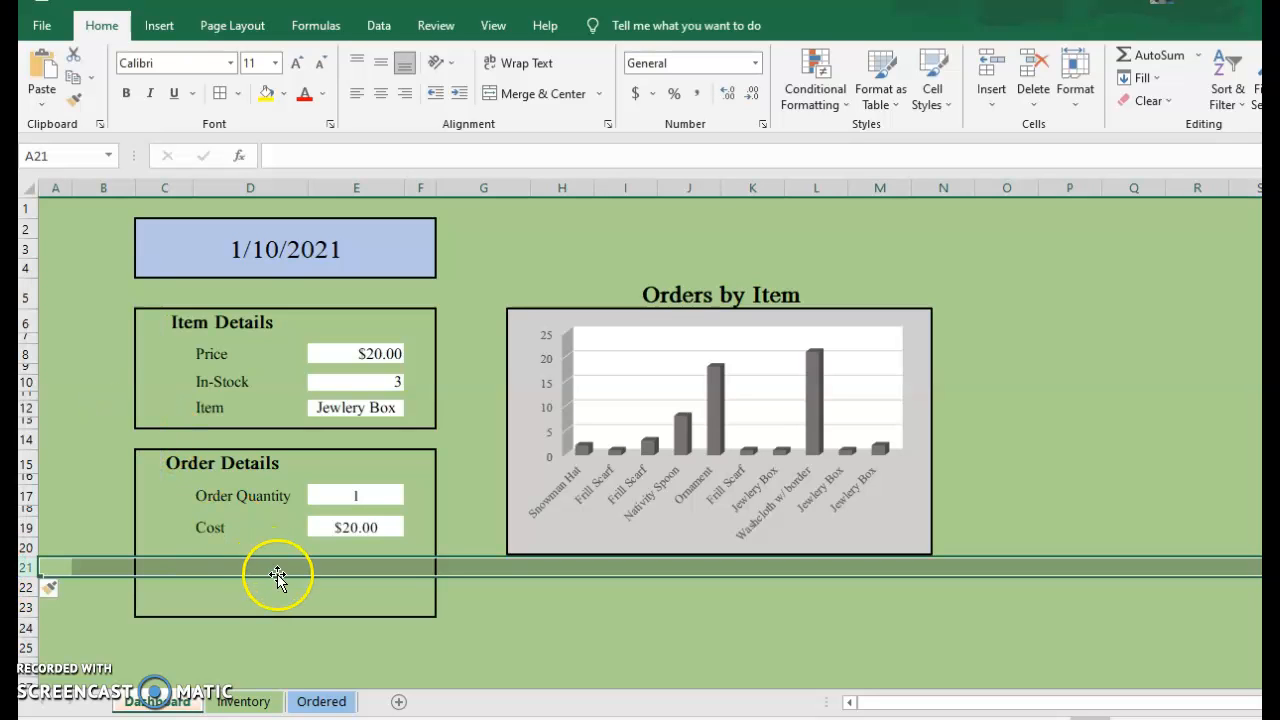
# Merge and center D21:E21 and D22:E22 below the Cost line in the Order Details box.
pyautogui.click(285, 582)
pyautogui.click(288, 571)
pyautogui.click(288, 594)
pyautogui.moveTo(289, 568); pyautogui.dragTo(325, 567)
pyautogui.click(569, 94)
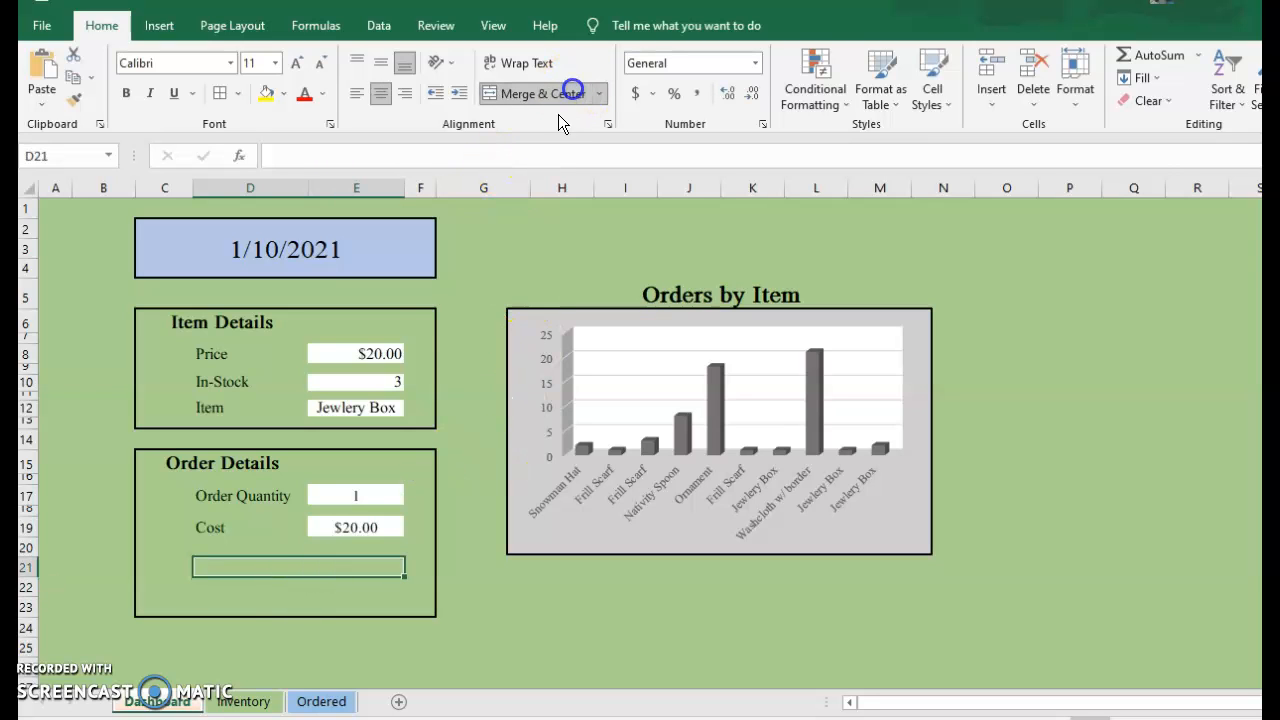
pyautogui.click(239, 588)
pyautogui.moveTo(239, 588); pyautogui.dragTo(322, 584)
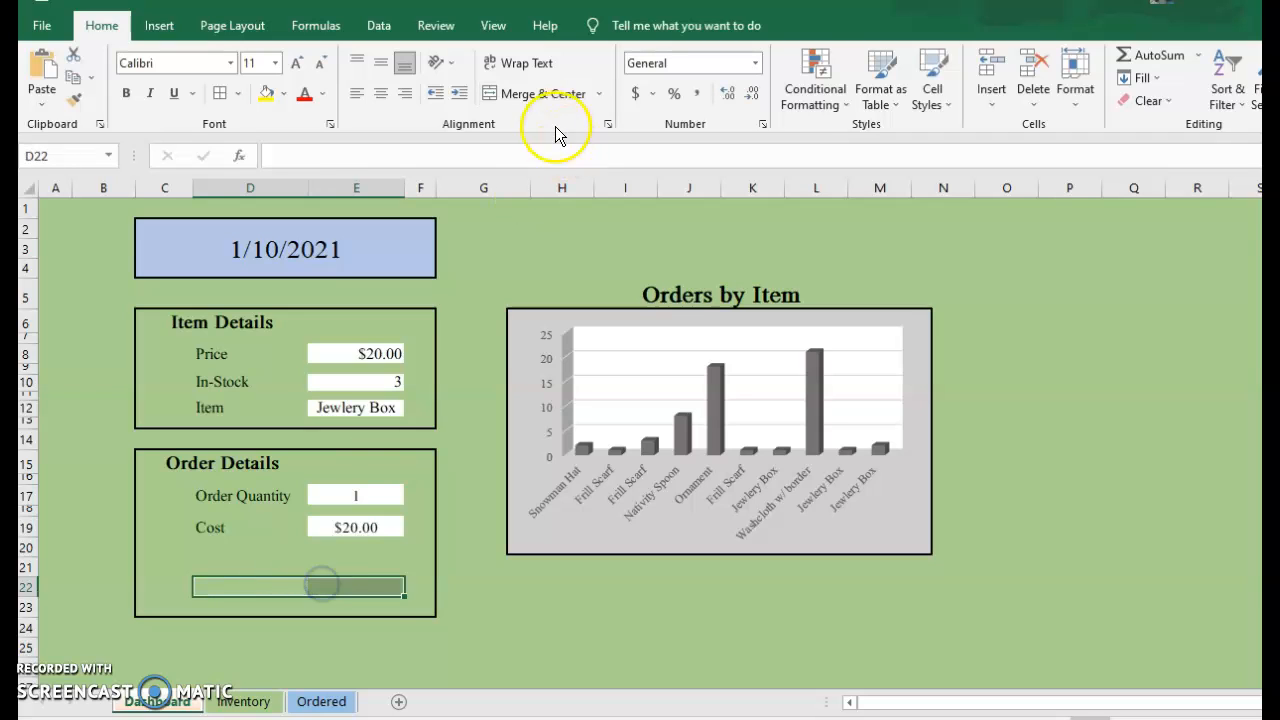
pyautogui.click(543, 94)
# Start an IF formula in merged cell D21 whose logical test begins with a VLOOKUP of the item in $E$12.
pyautogui.click(263, 565)
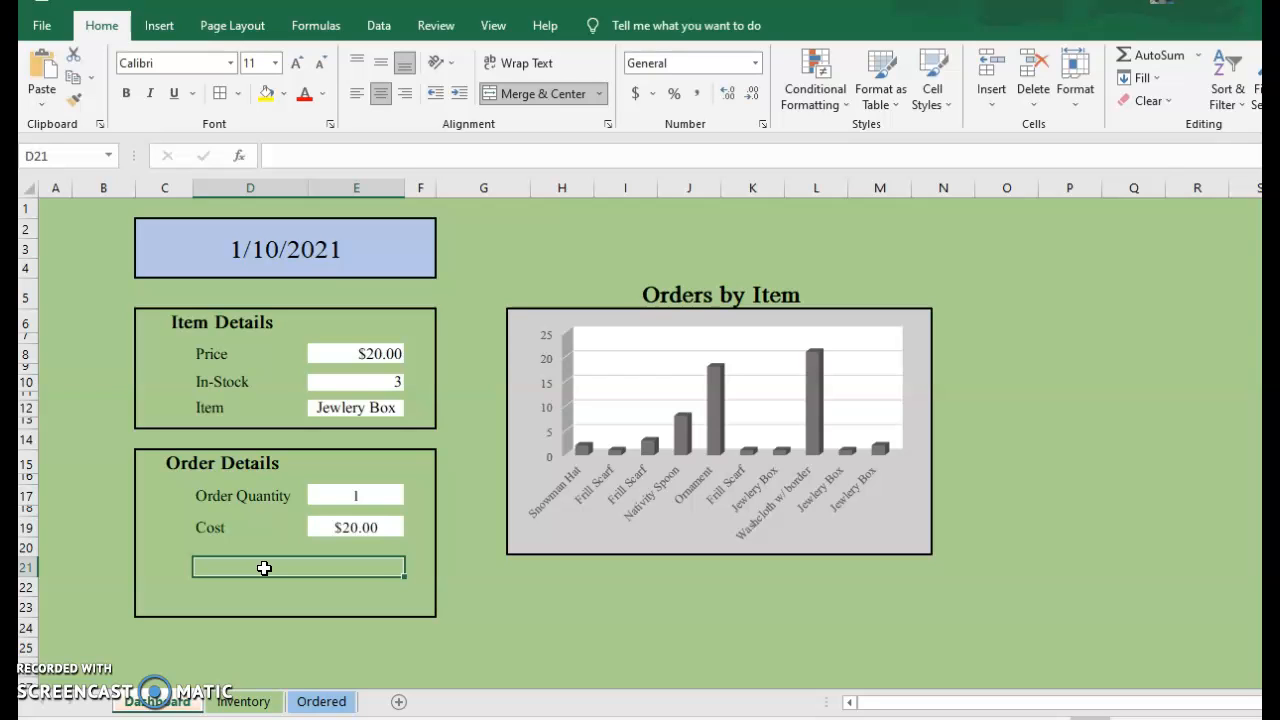
pyautogui.write('=if')
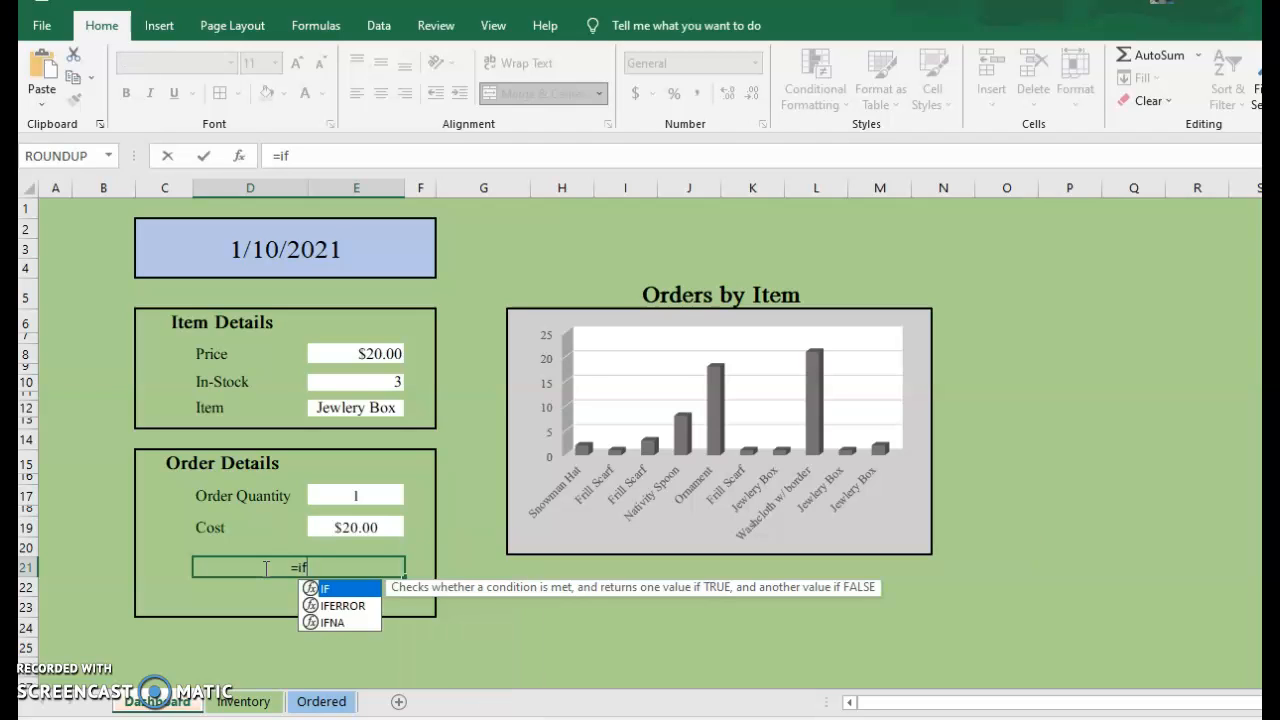
pyautogui.write('(')
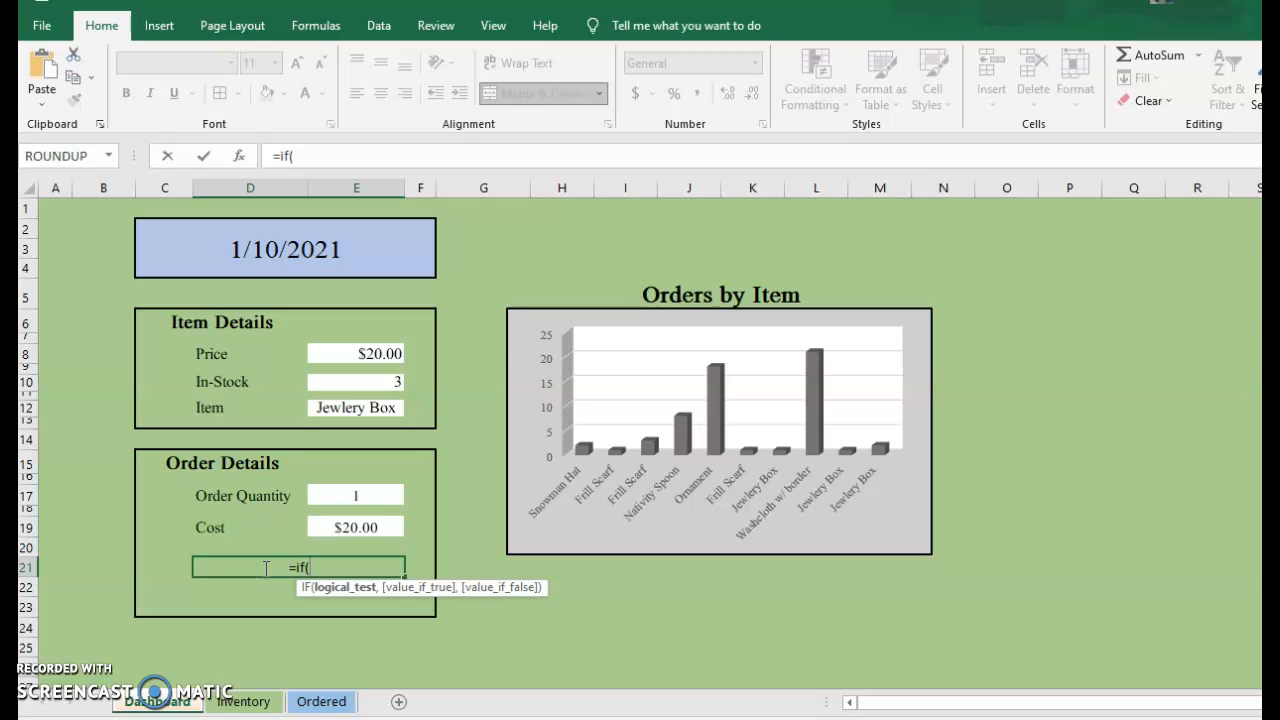
pyautogui.write('vloo')
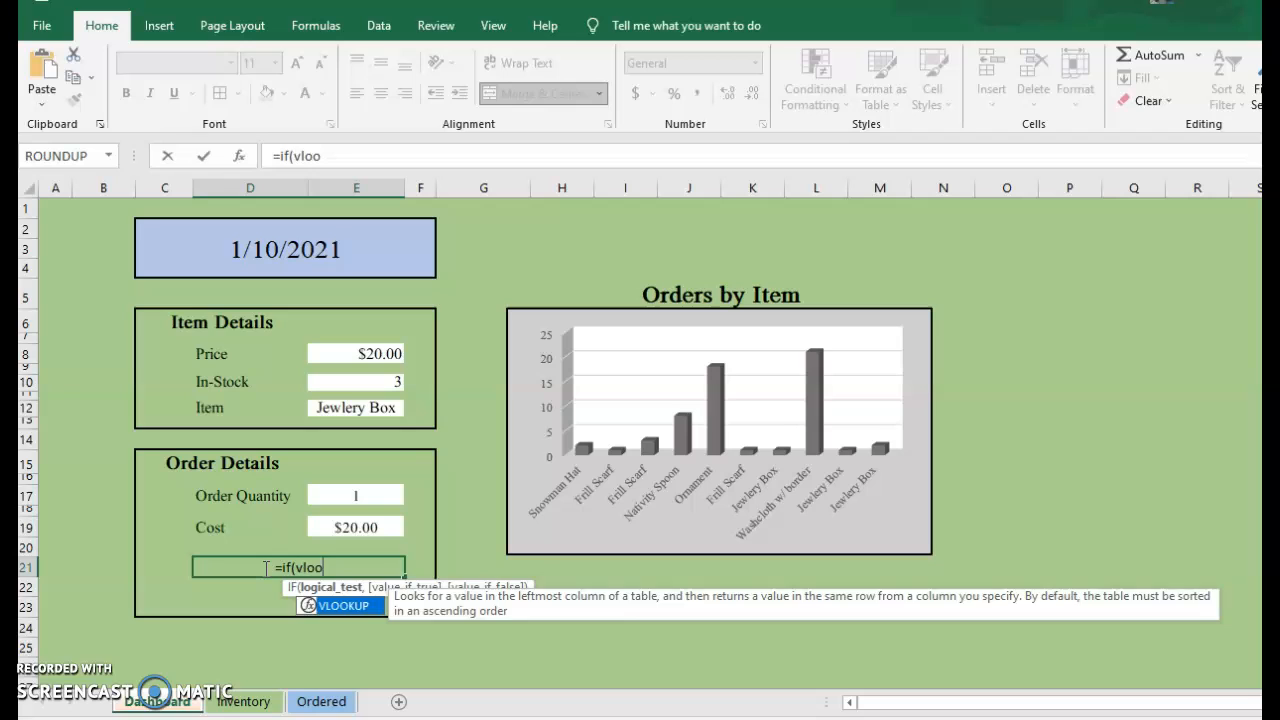
pyautogui.press('Tab')
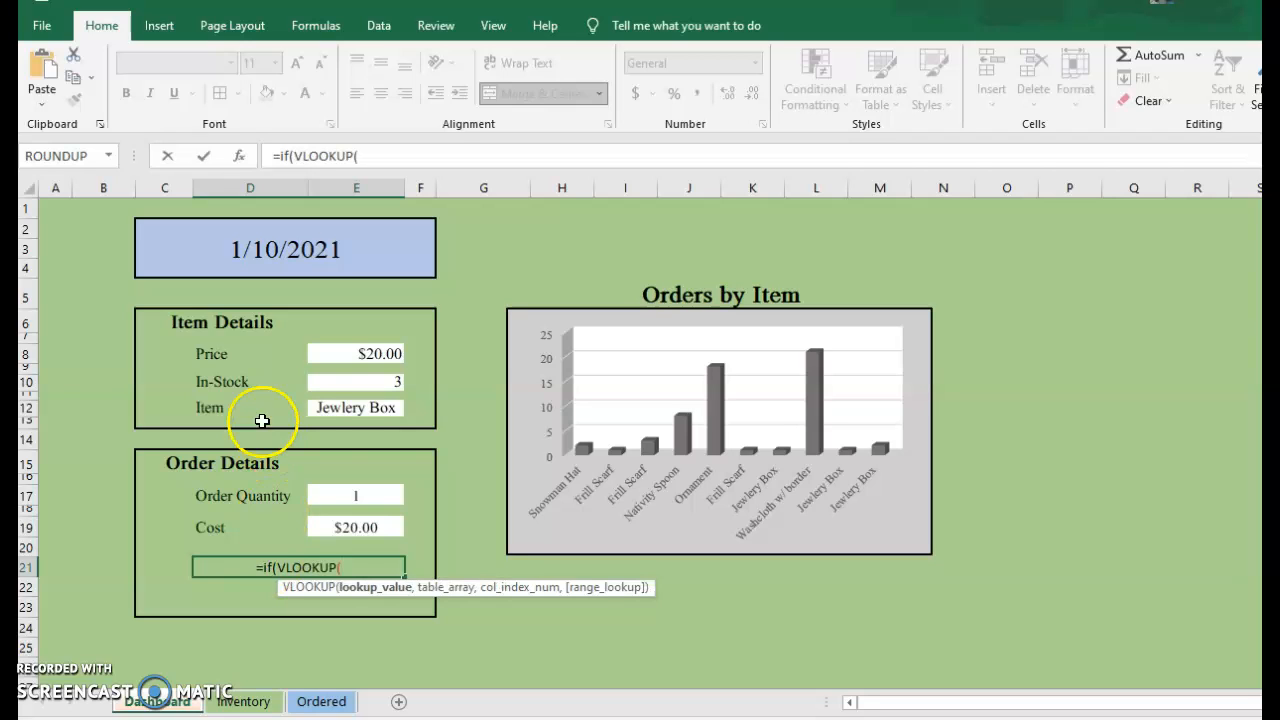
pyautogui.click(348, 411)
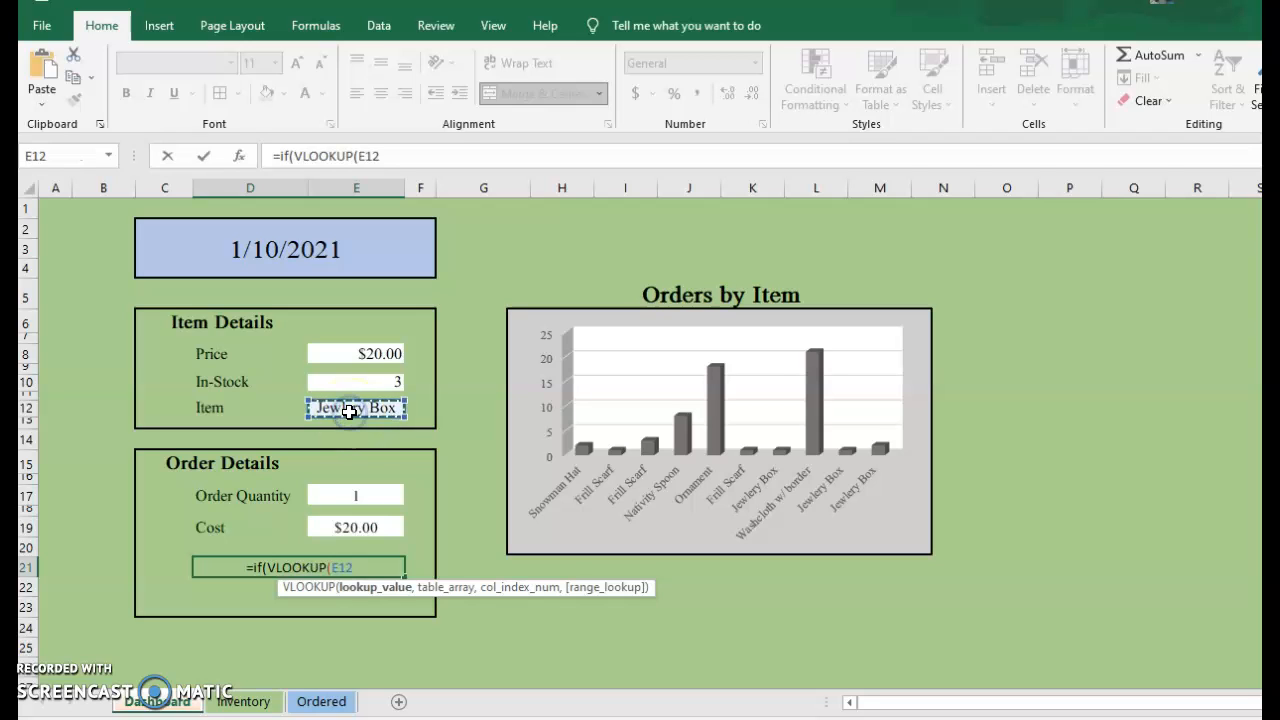
pyautogui.press('F4')
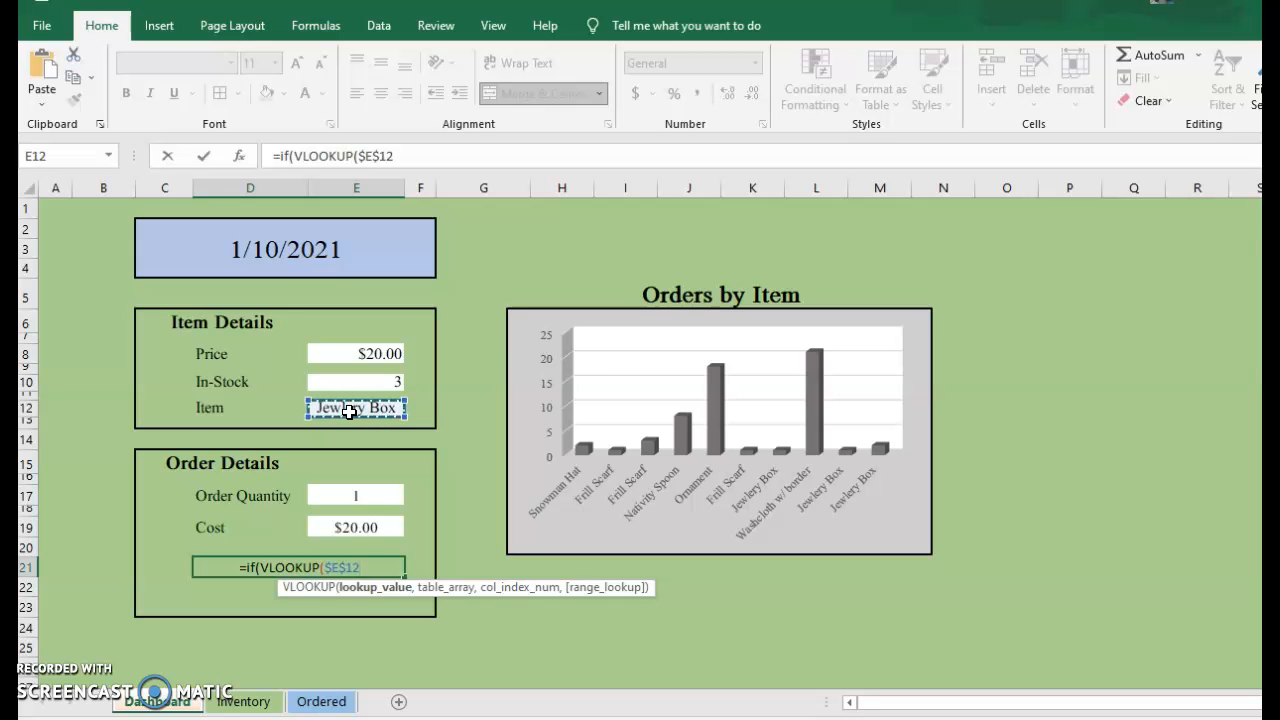
pyautogui.write(',')
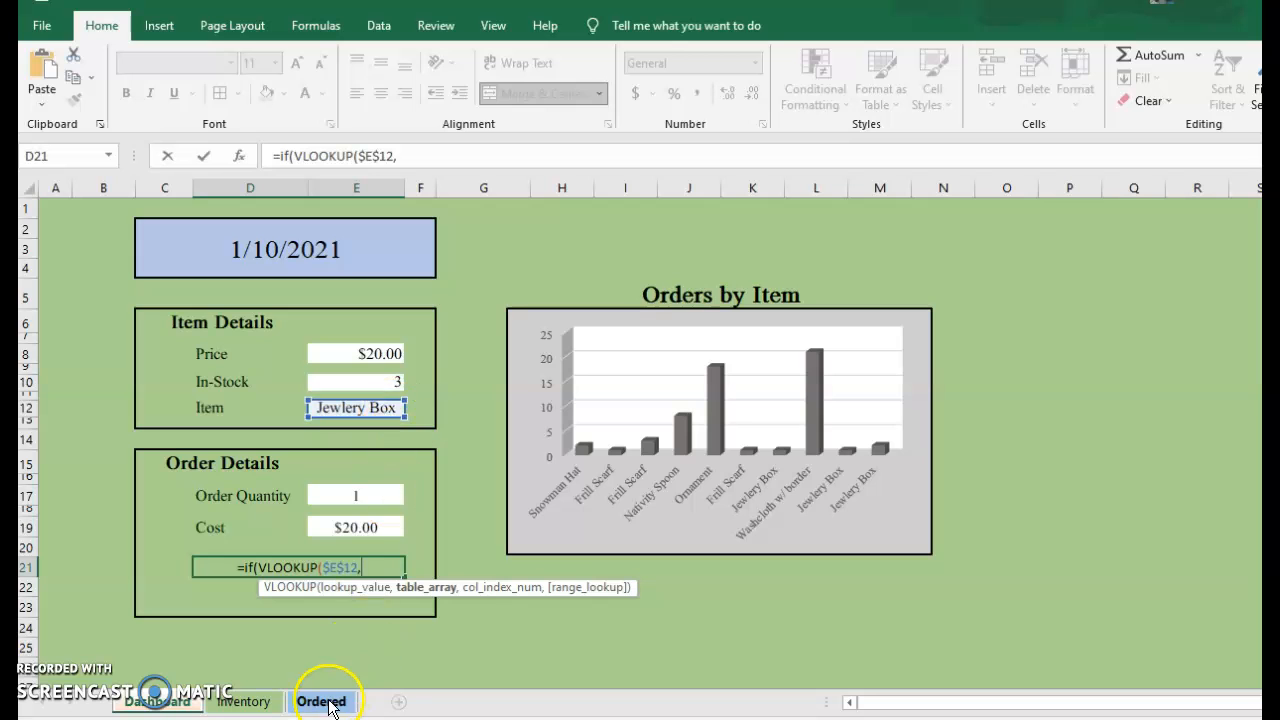
# Complete the VLOOKUP with table array Inventory!$B$2:$F$23, column index 4 and false for exact match.
pyautogui.click(242, 701)
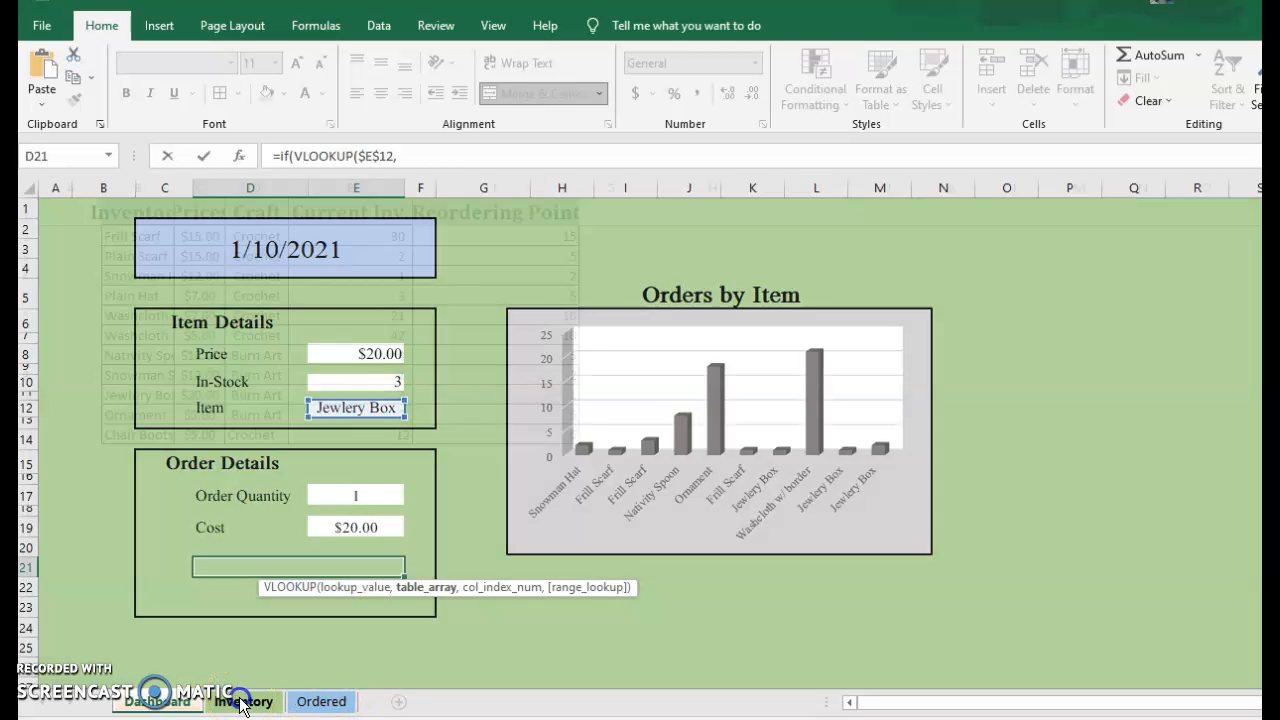
pyautogui.moveTo(139, 241); pyautogui.dragTo(543, 643)
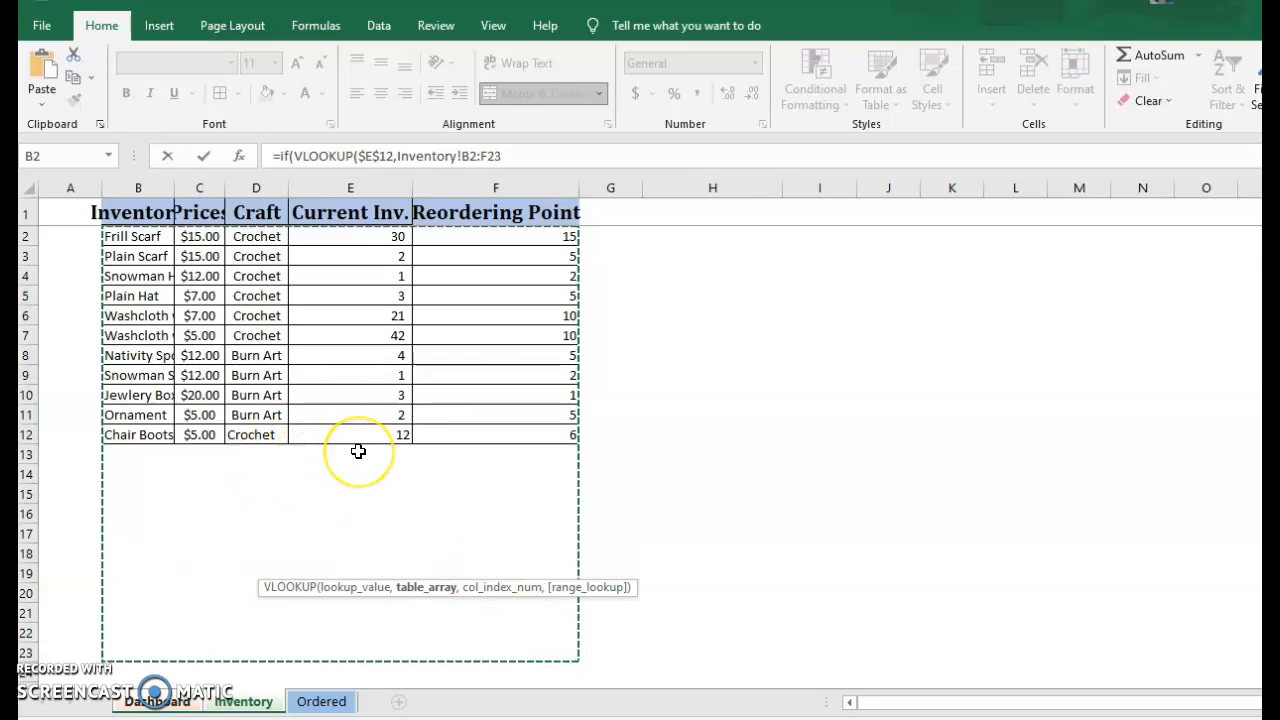
pyautogui.press('F4')
pyautogui.write(',4')
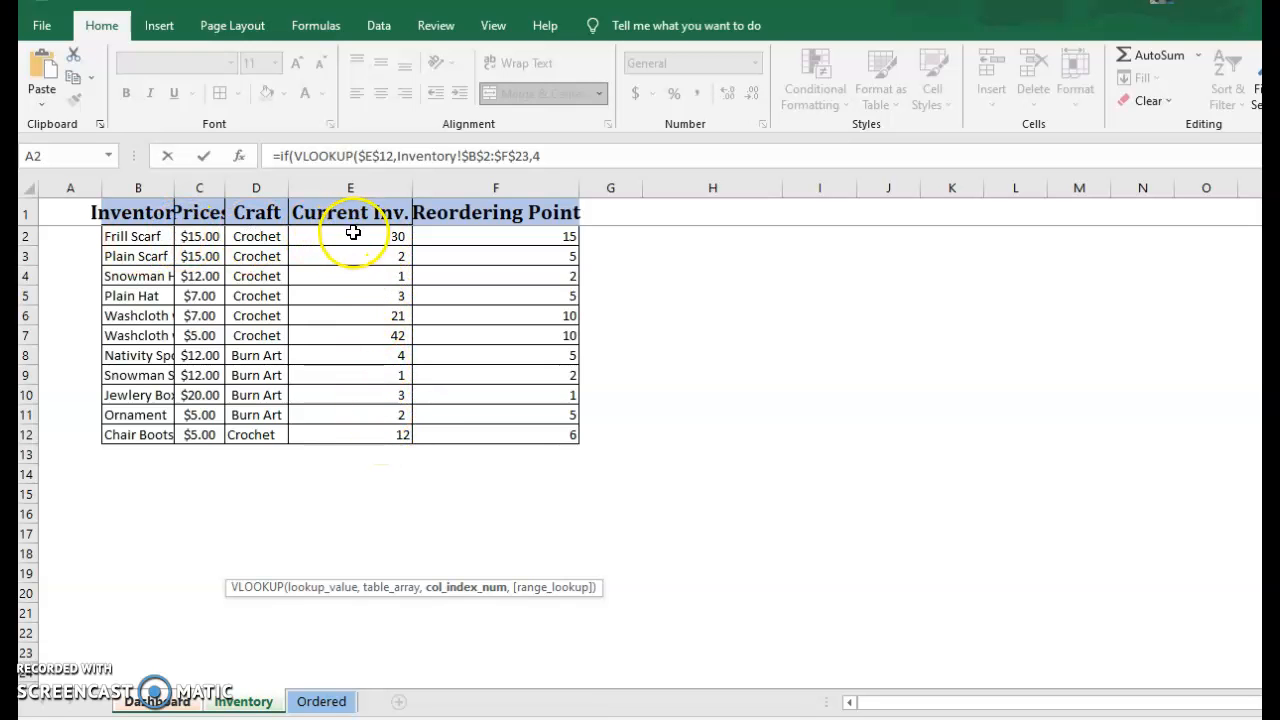
pyautogui.click(560, 155)
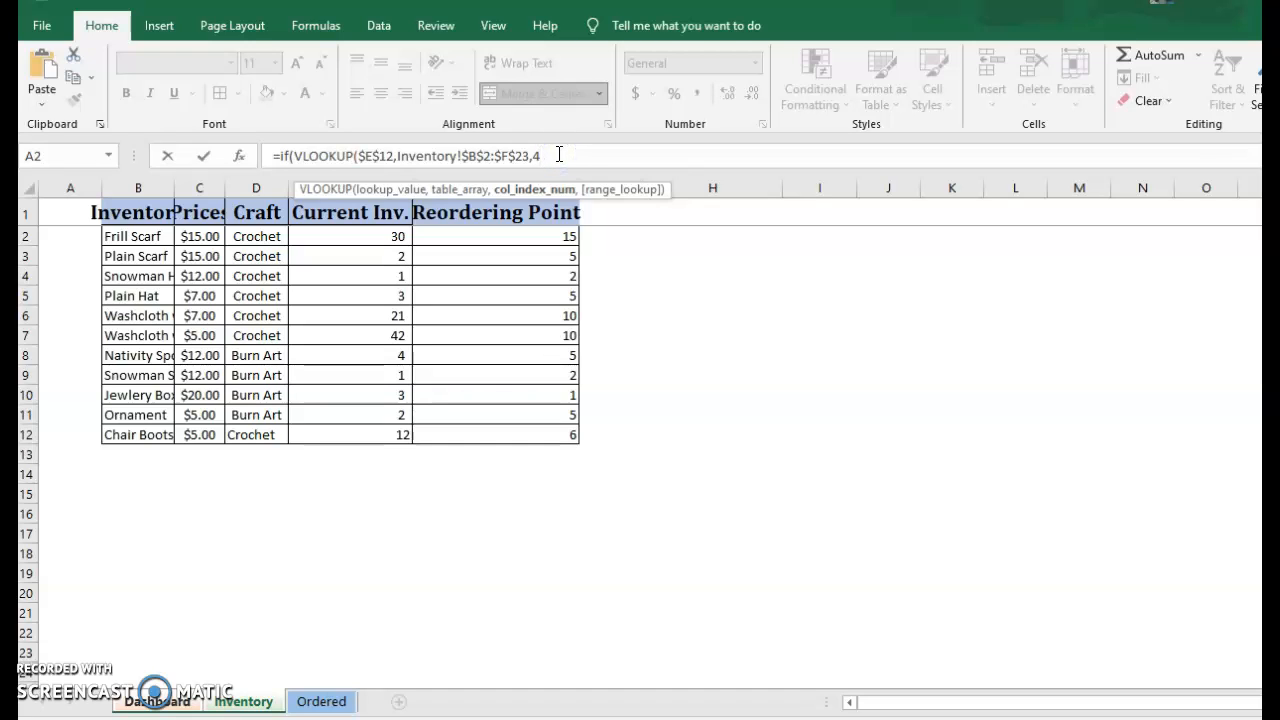
pyautogui.write(',false')
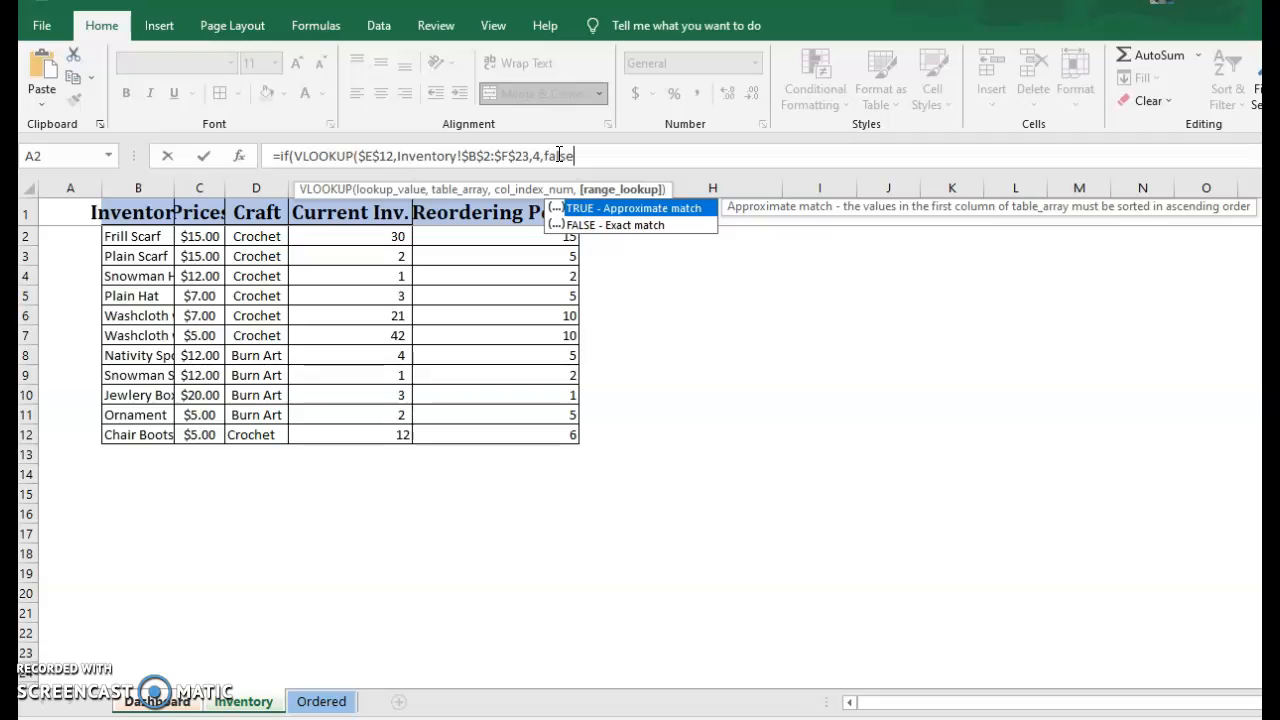
pyautogui.write(')')
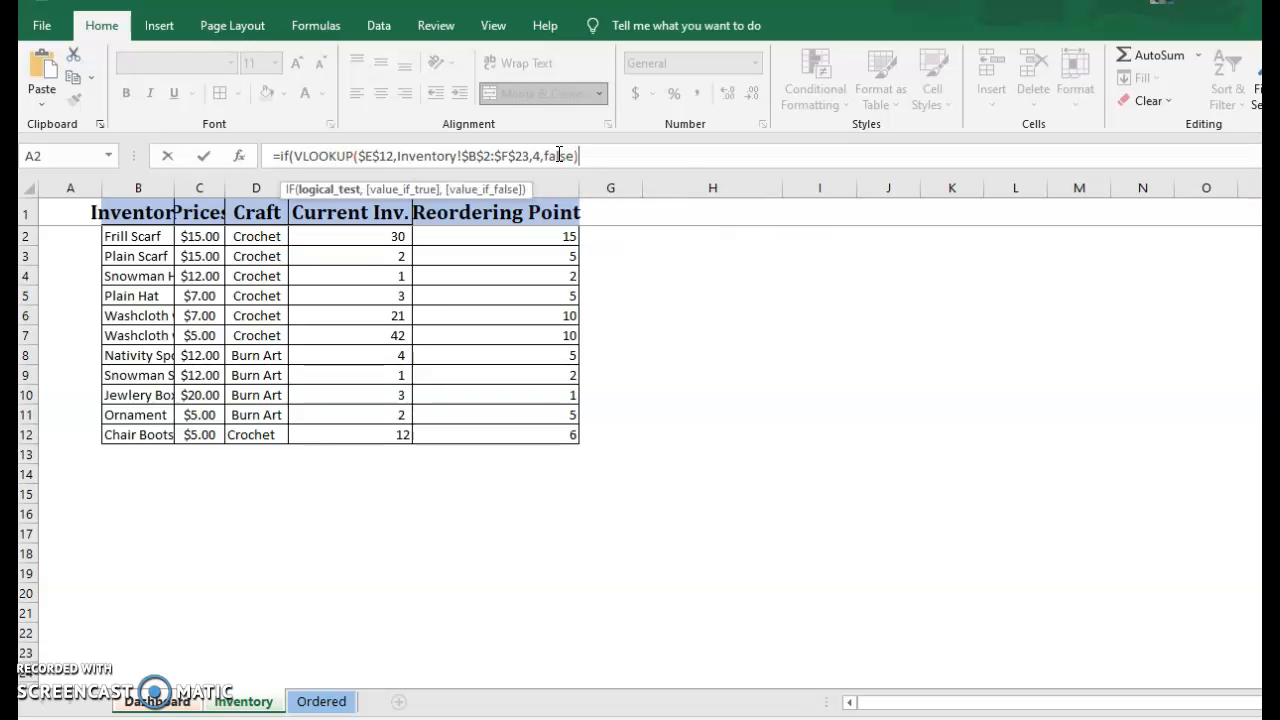
# Extend the logical test with a <= operator and return to the Dashboard sheet, leaving no sheet reference after the operator.
pyautogui.write('<=')
pyautogui.click(160, 702)
pyautogui.press('BackSpace')
pyautogui.press('BackSpace')
pyautogui.press('BackSpace')
pyautogui.press('BackSpace')
pyautogui.press('BackSpace')
pyautogui.press('BackSpace')
pyautogui.press('BackSpace')
pyautogui.press('BackSpace')
pyautogui.press('BackSpace')
pyautogui.press('BackSpace')
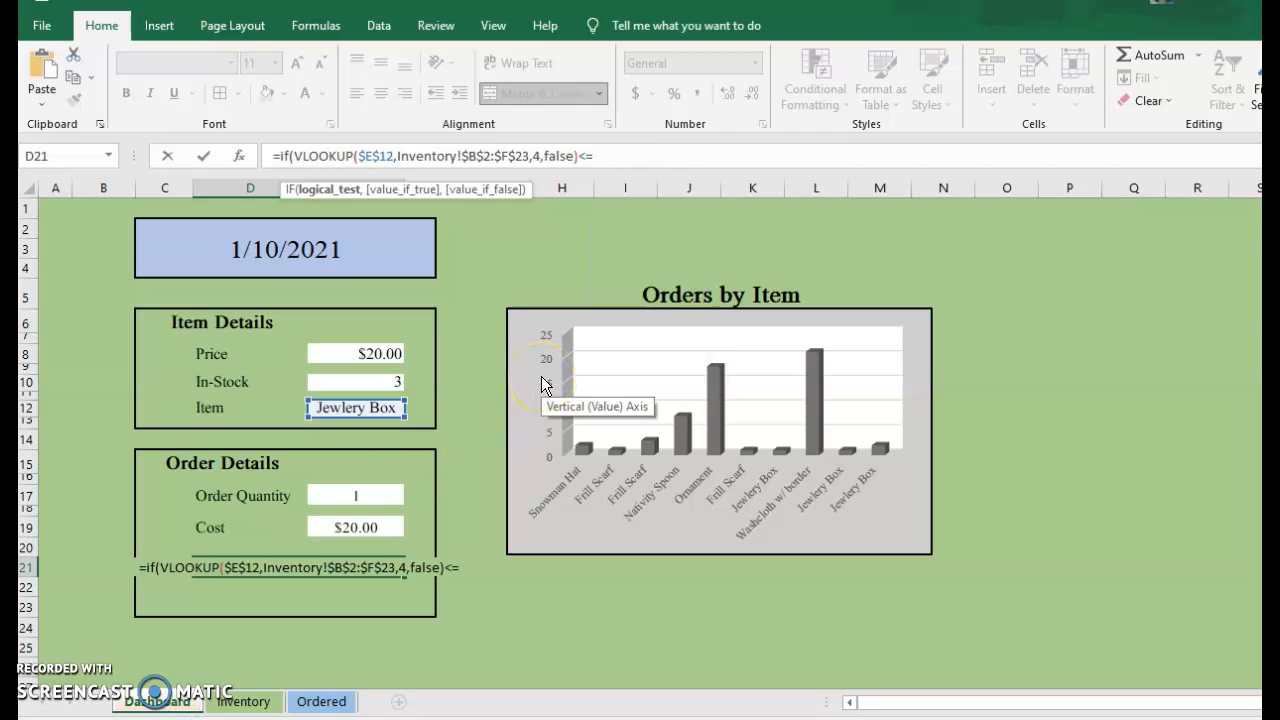
# Start a second VLOOKUP after the <= operator with Dashboard!$E$12 as the absolute lookup value.
pyautogui.write('vlookup')
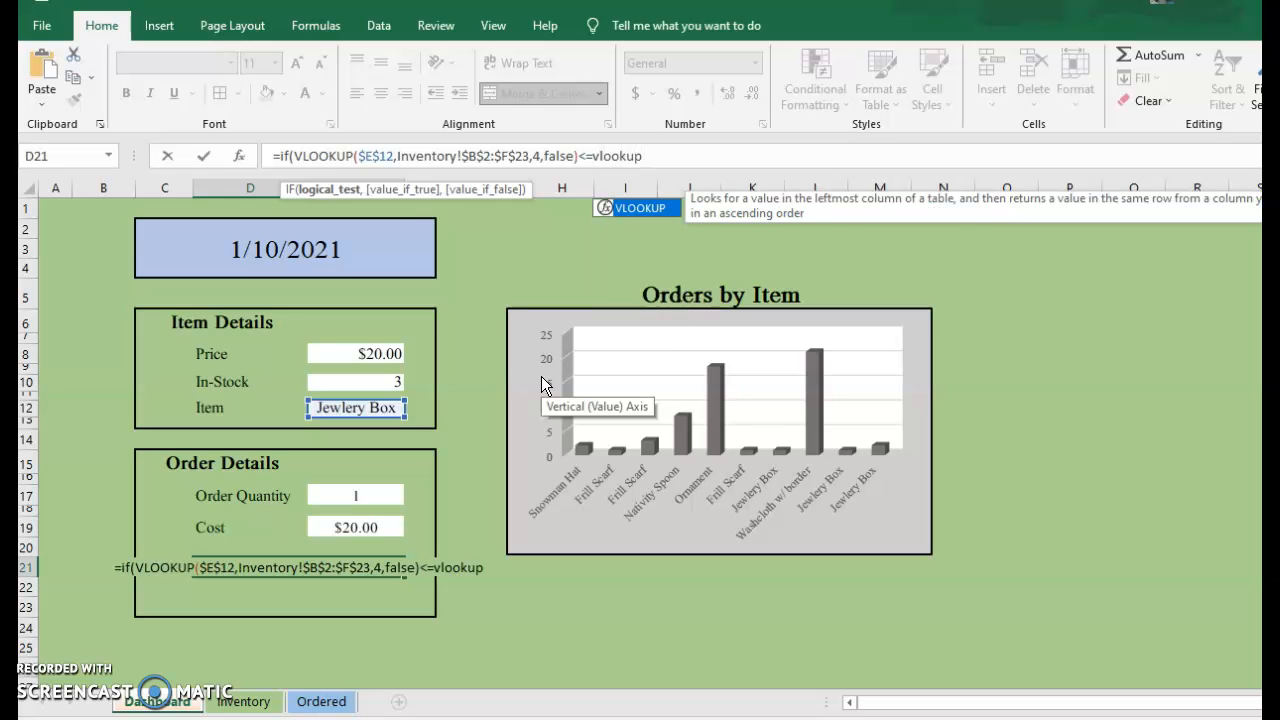
pyautogui.press('Tab')
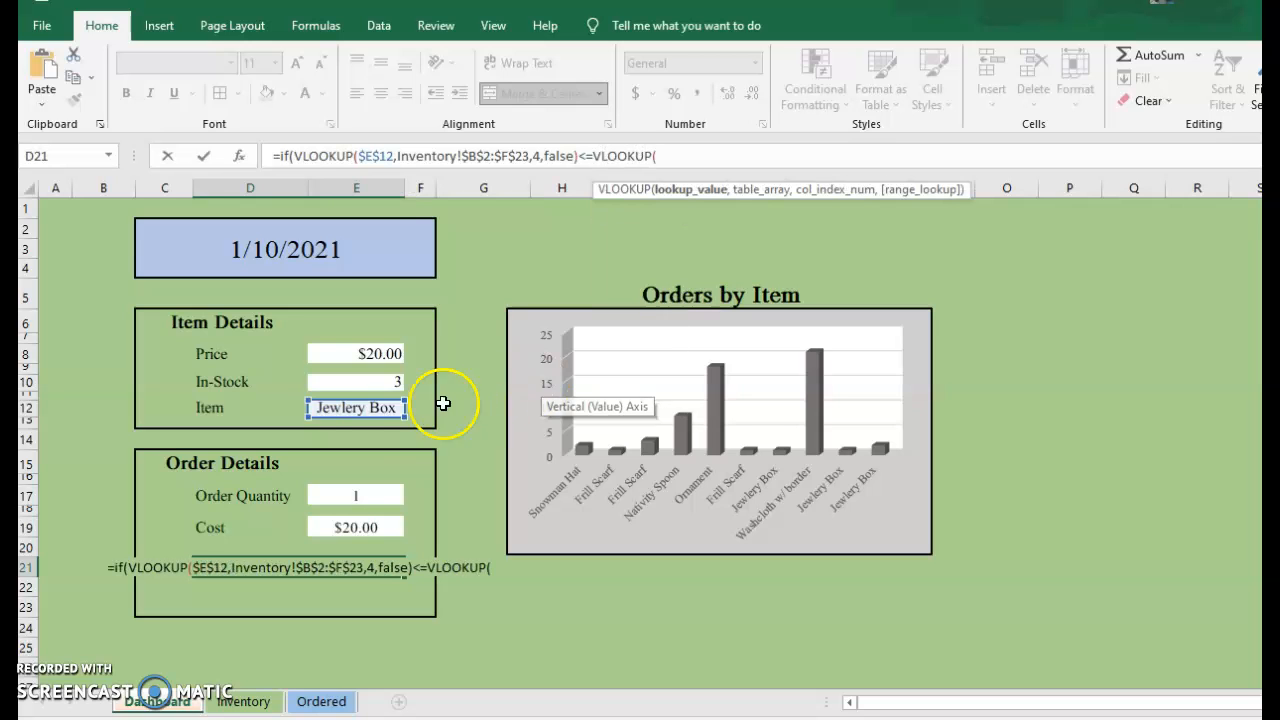
pyautogui.click(381, 410)
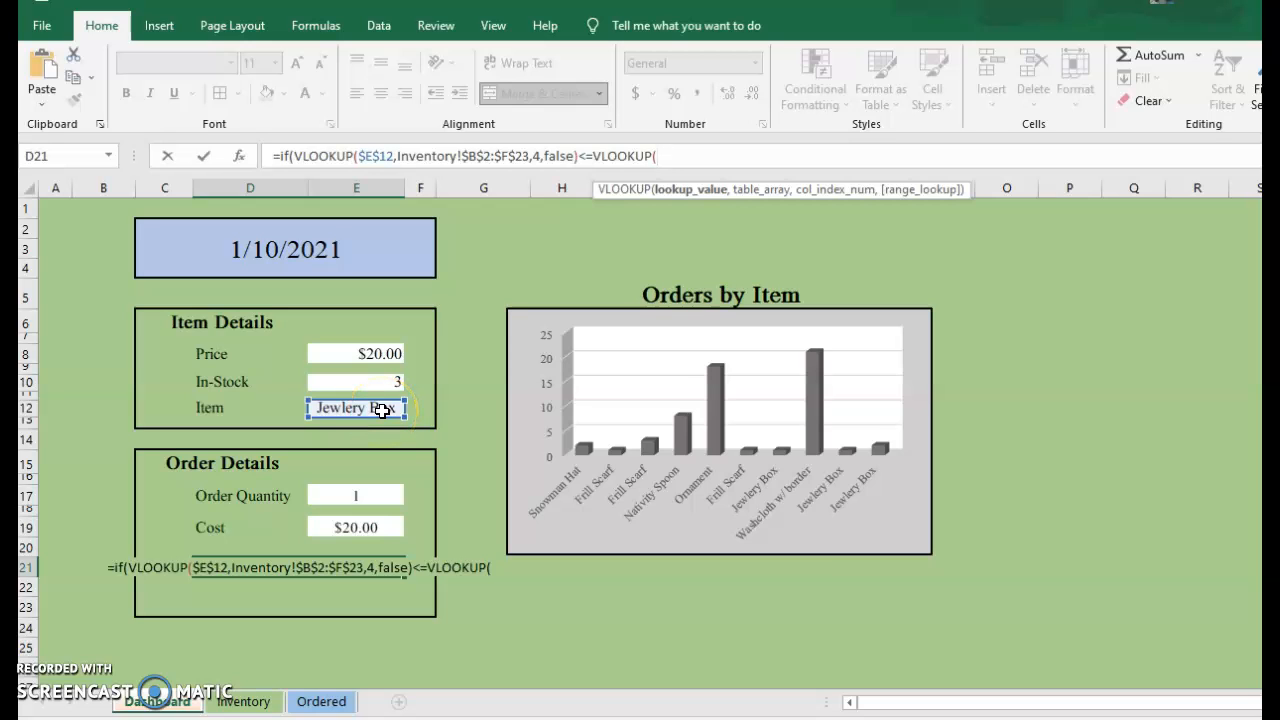
pyautogui.click(381, 410)
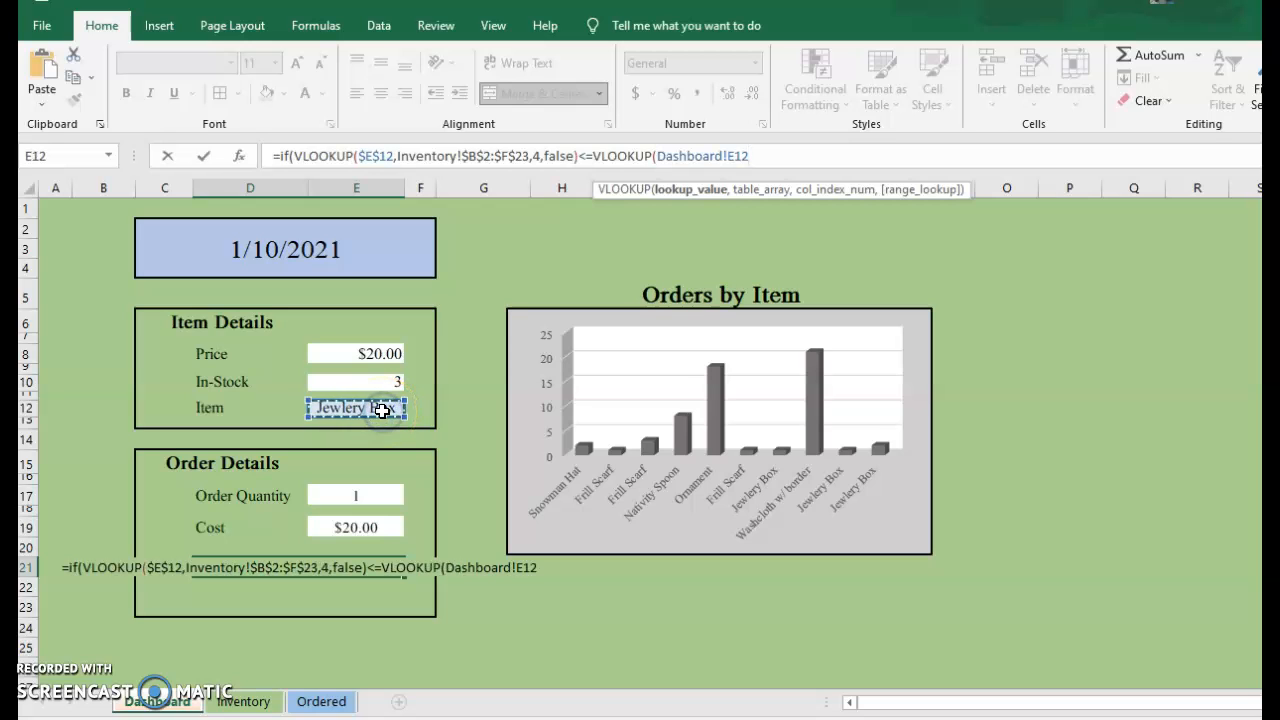
pyautogui.press('F4')
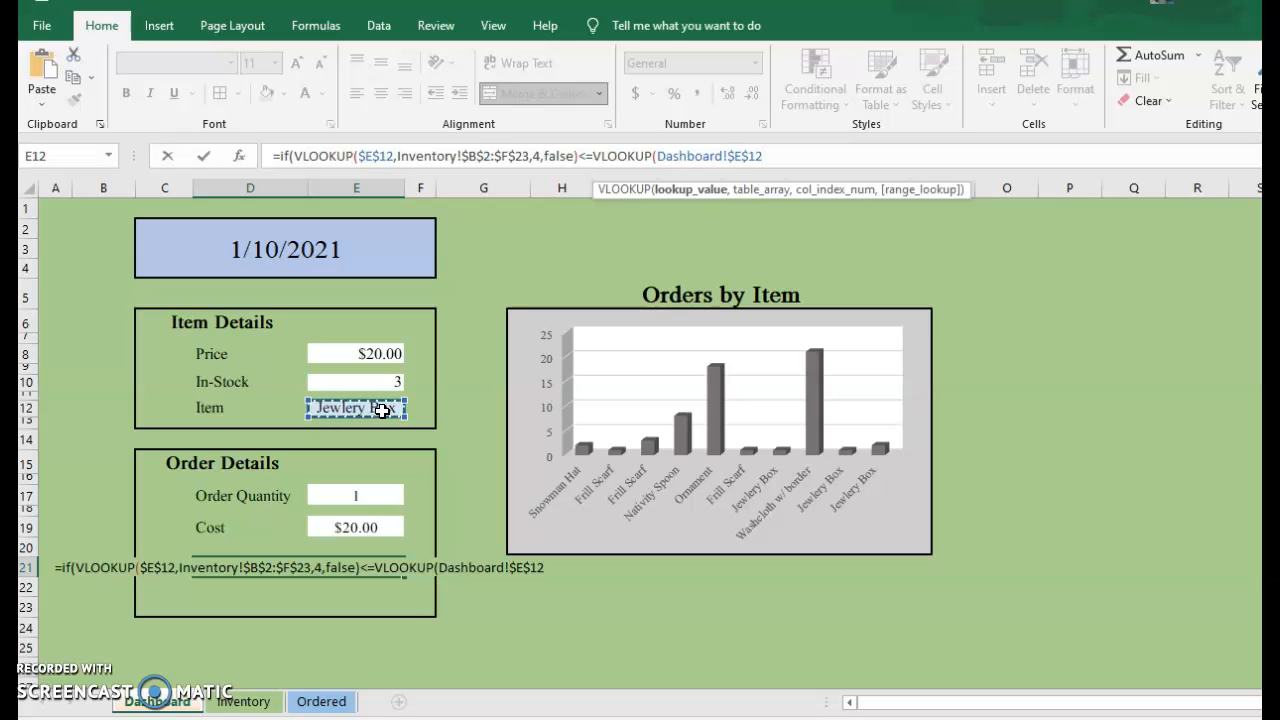
pyautogui.write(',')
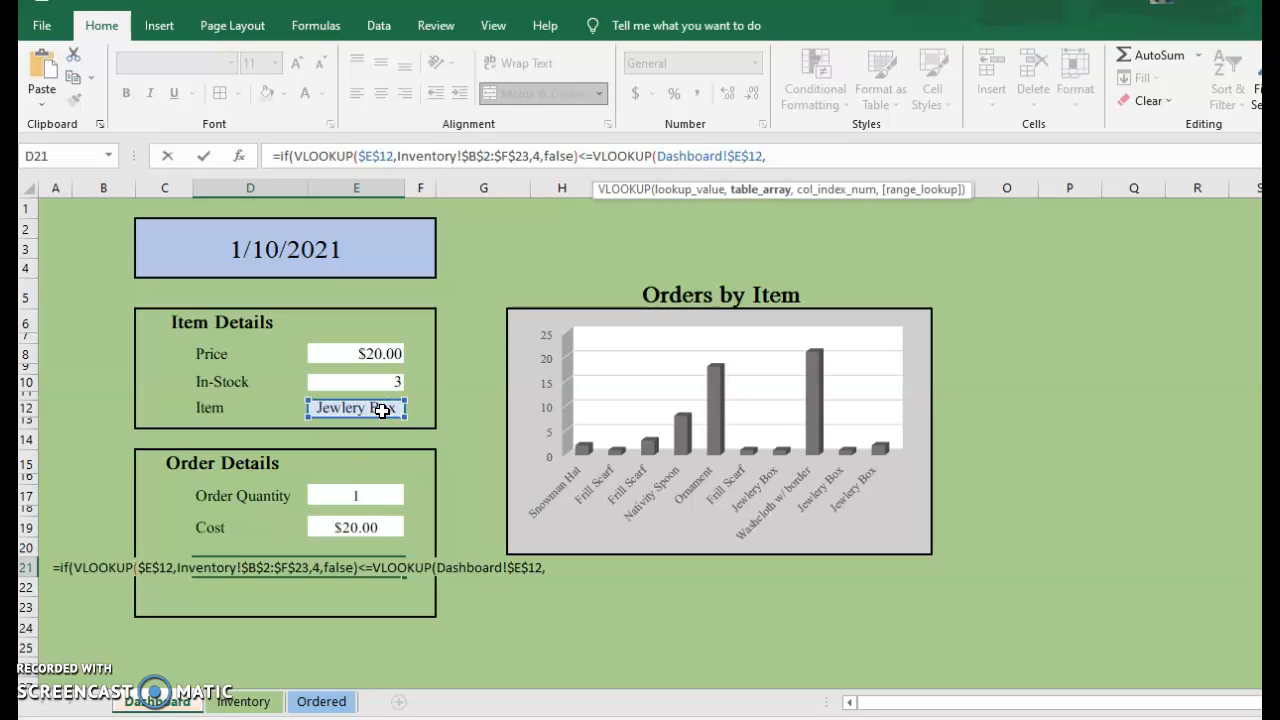
# Complete the second VLOOKUP with table array Inventory!$B$2:$F$23, column index 5 and false for exact match.
pyautogui.click(245, 700)
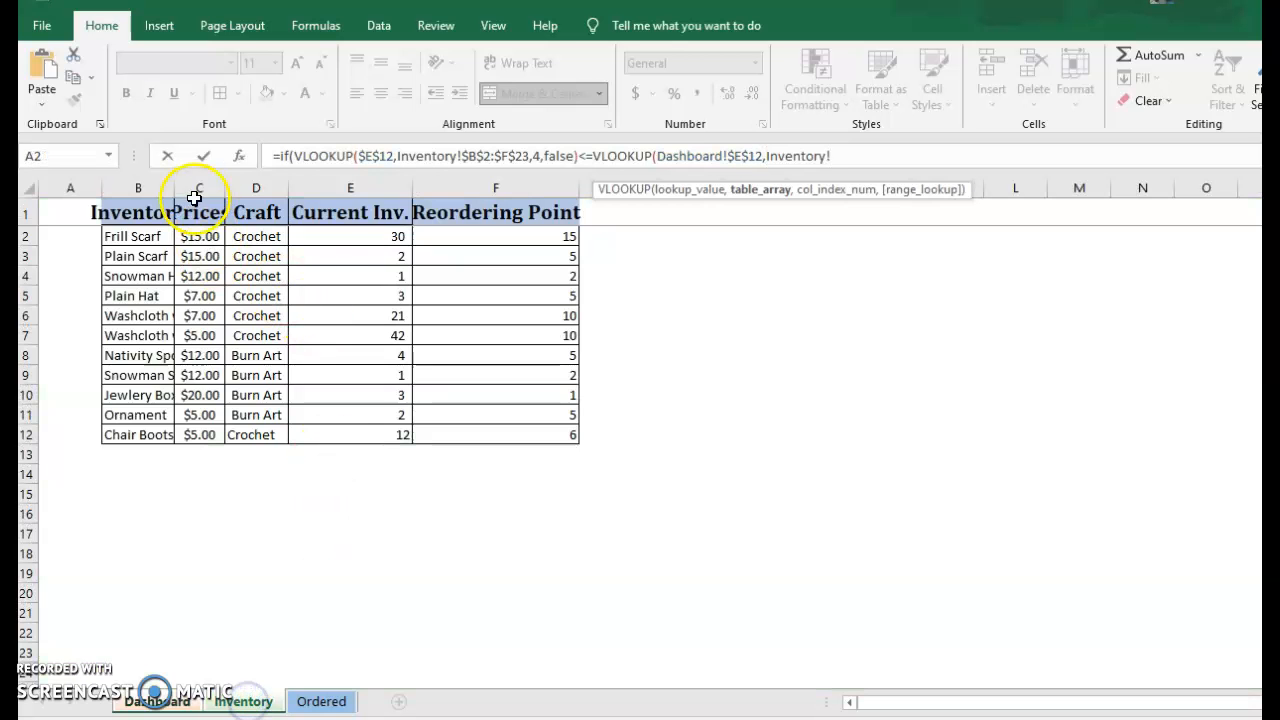
pyautogui.moveTo(135, 234); pyautogui.dragTo(500, 657)
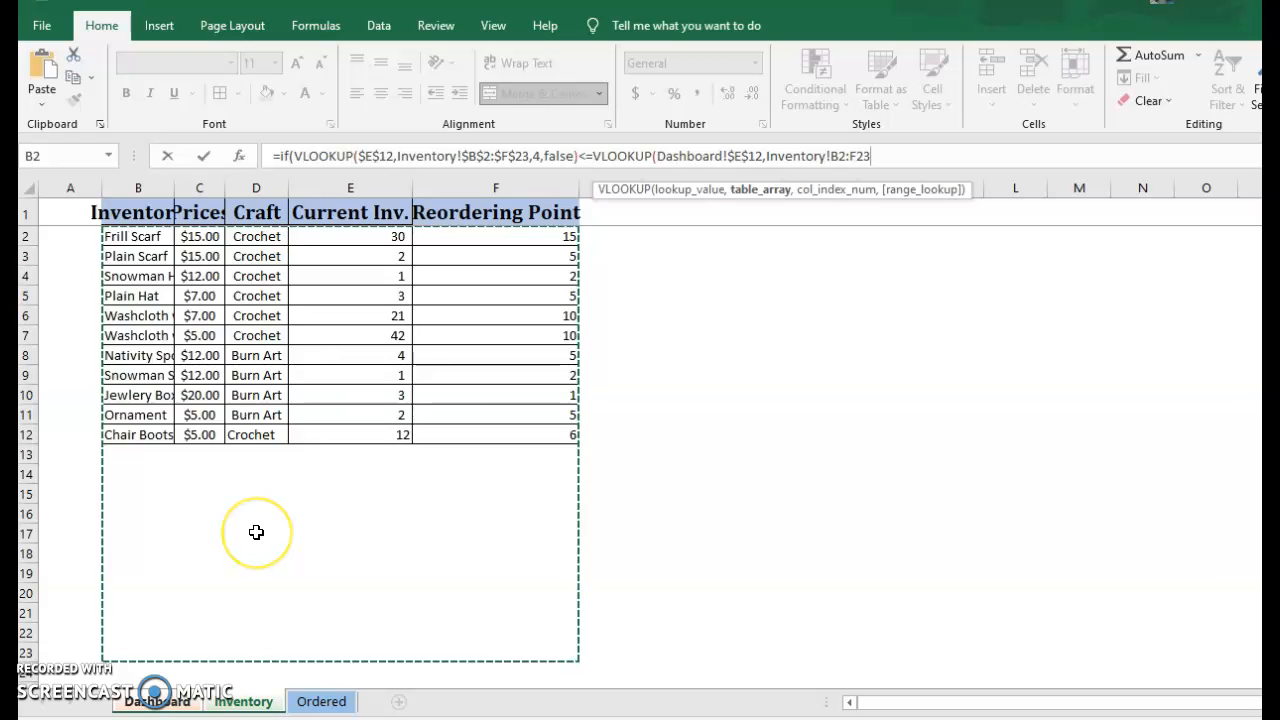
pyautogui.press('F4')
pyautogui.write(',')
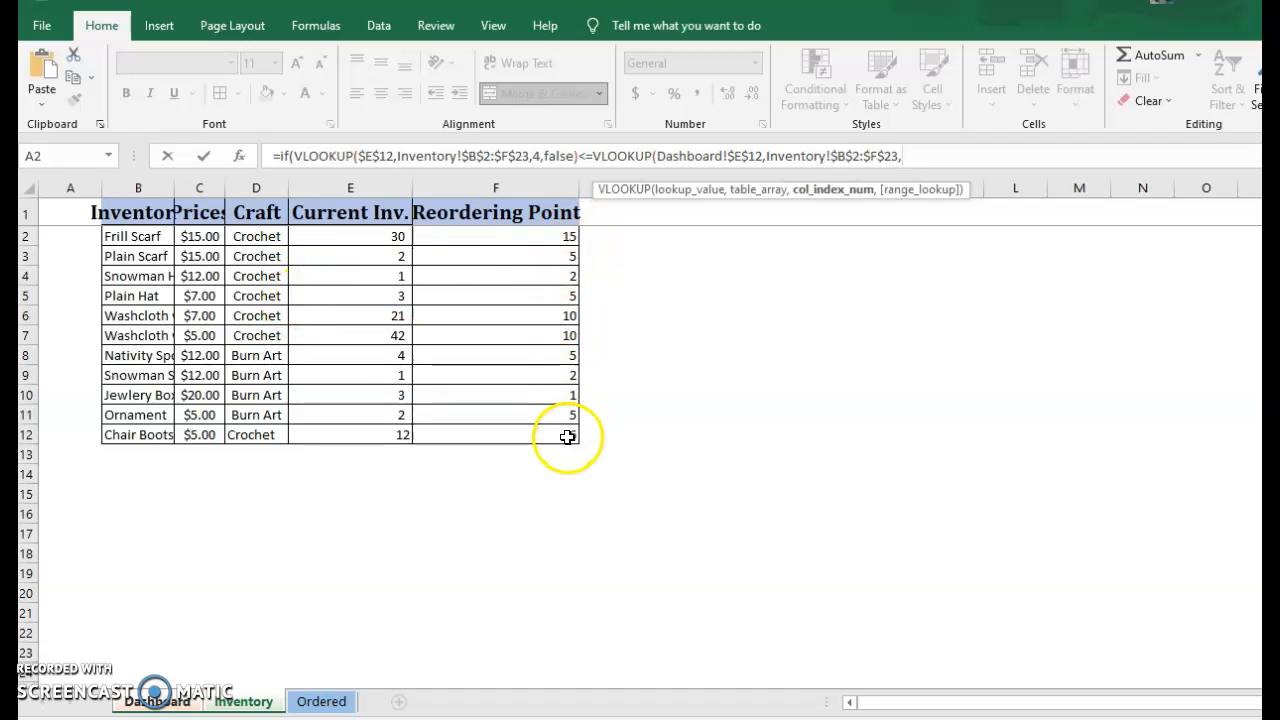
pyautogui.write('5')
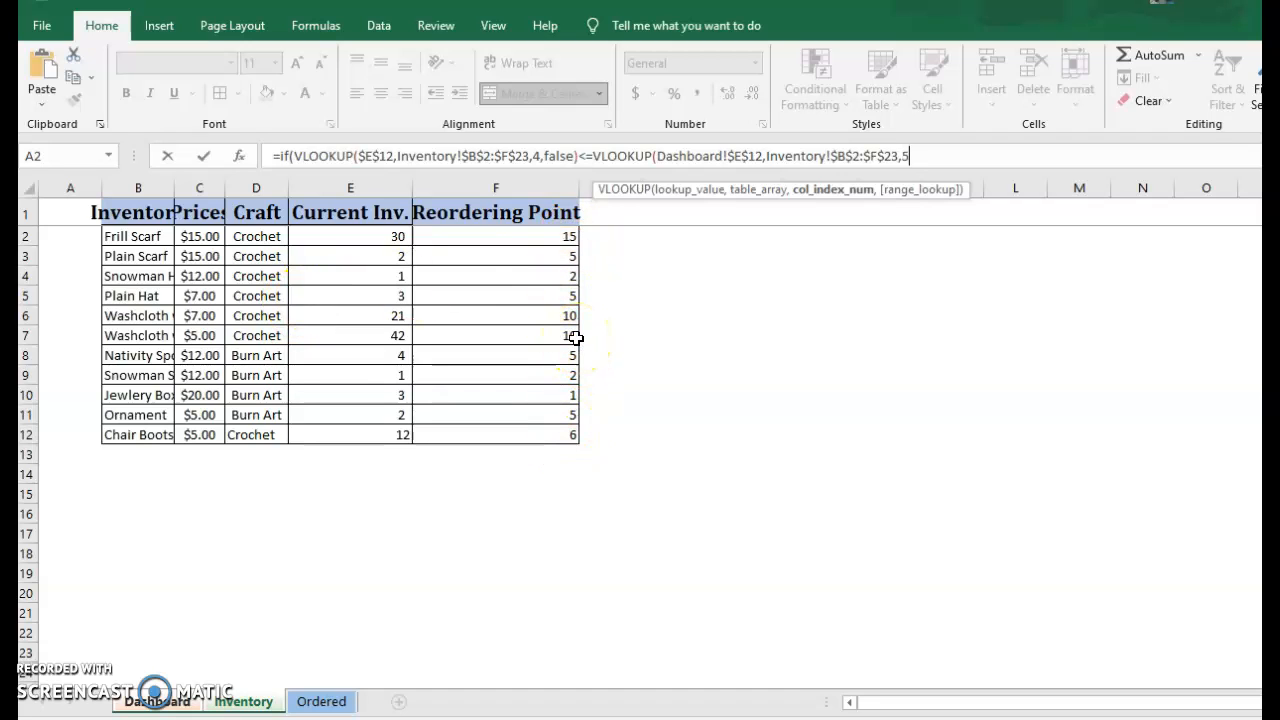
pyautogui.write('fal')
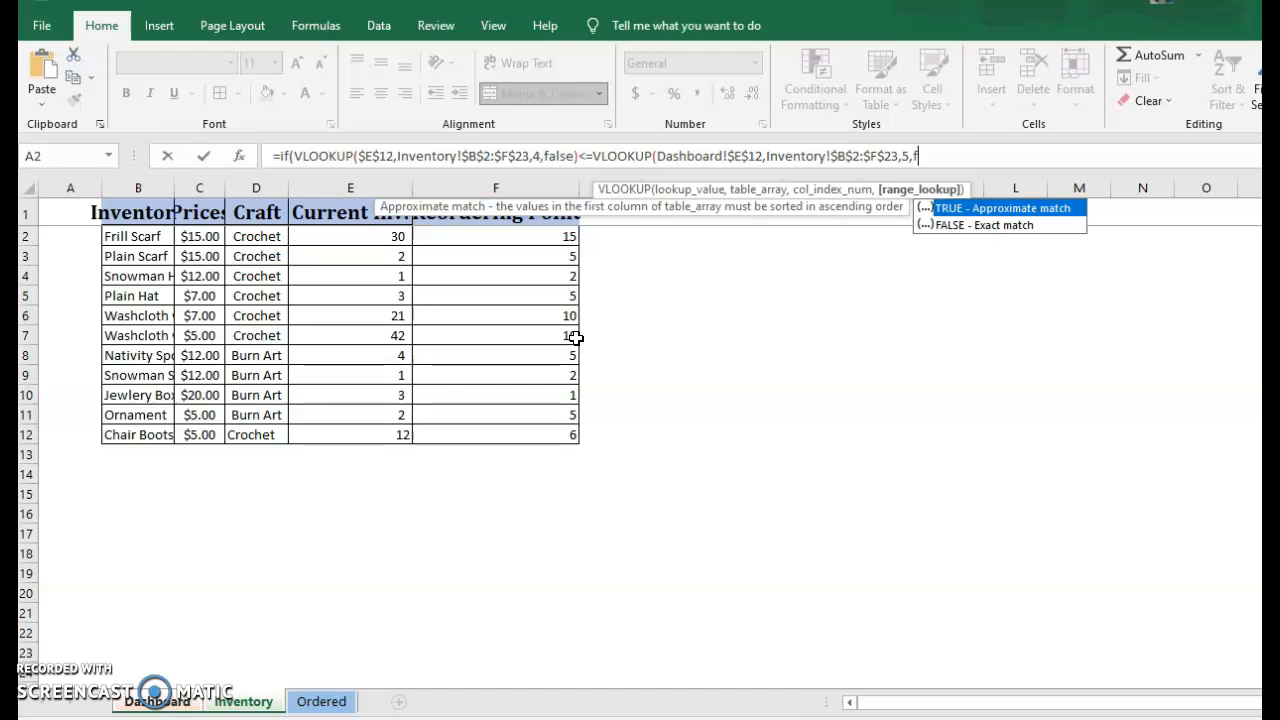
pyautogui.write('se)')
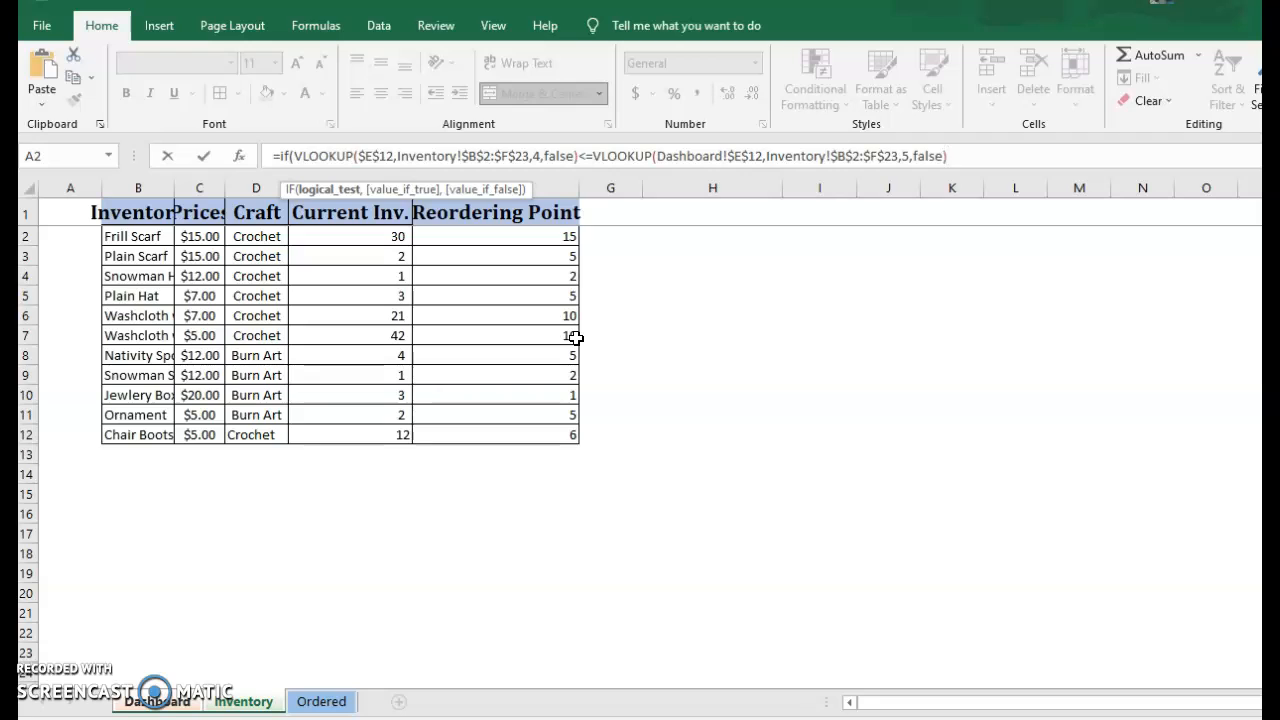
# Finish the IF formula in D21 with "Order More!" if true and " " if false, and review the entered formula.
pyautogui.write(',')
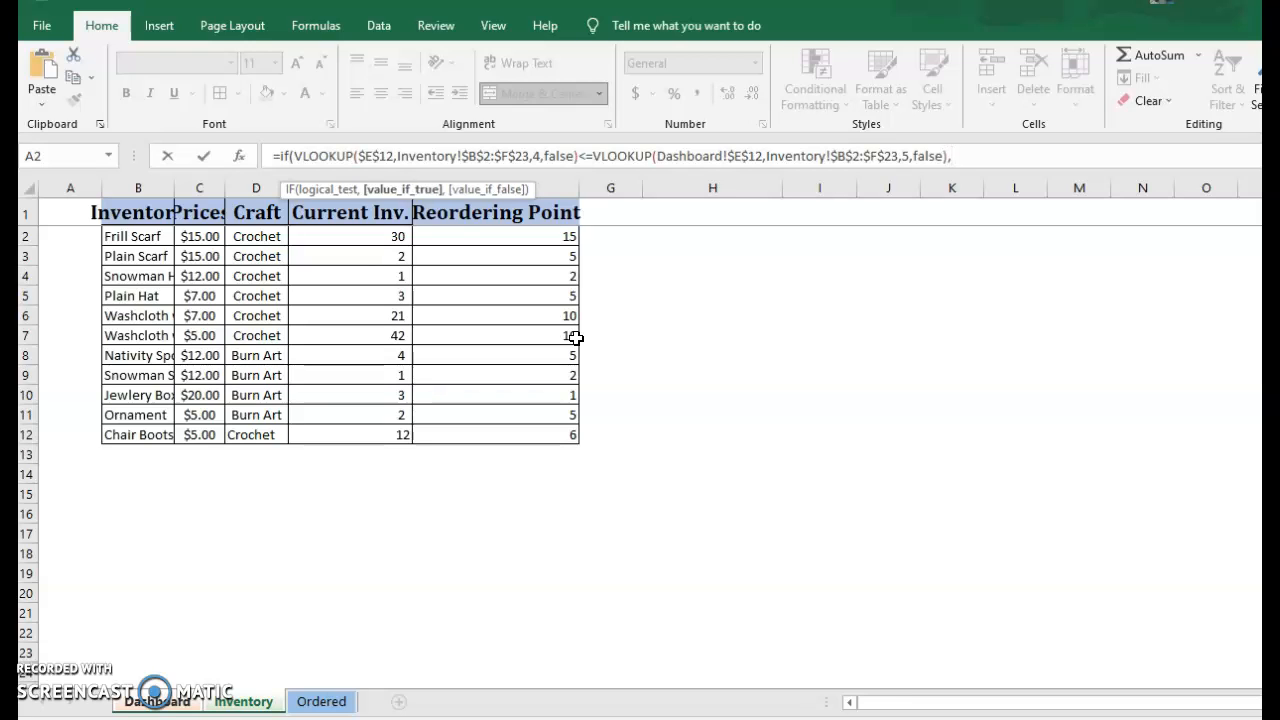
pyautogui.write('"Order More!",')
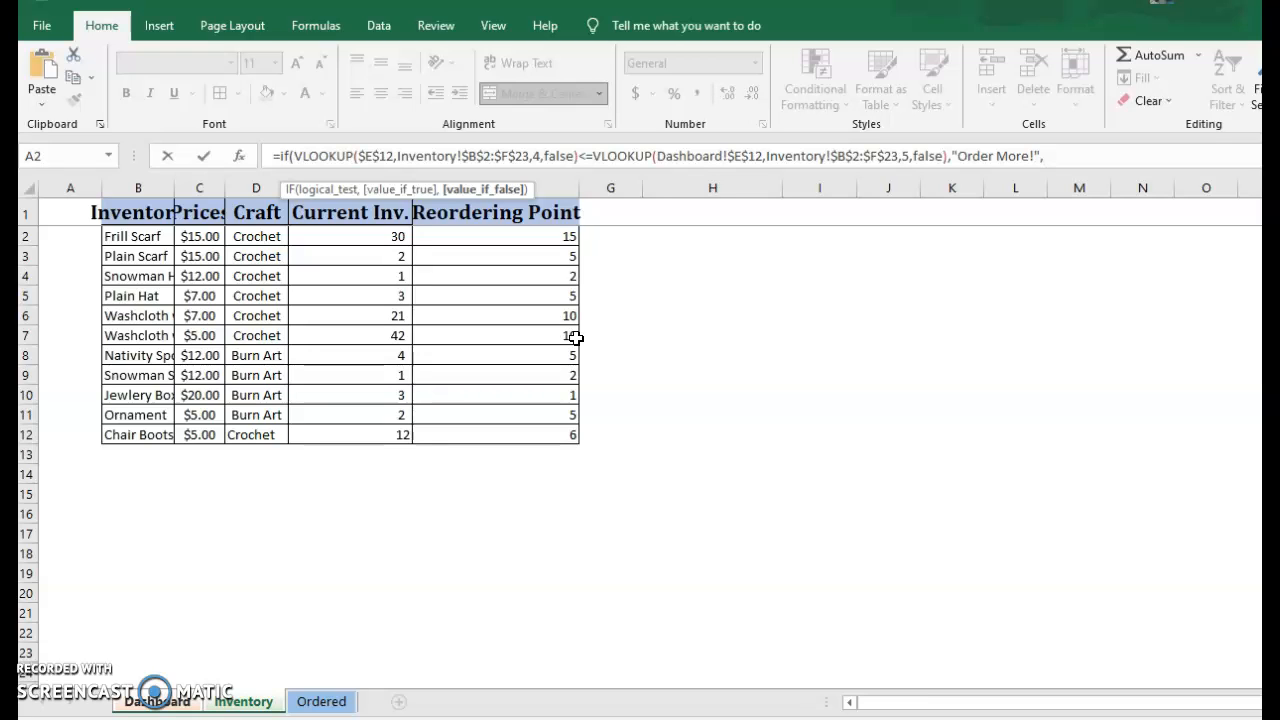
pyautogui.write('"')
pyautogui.write(')')
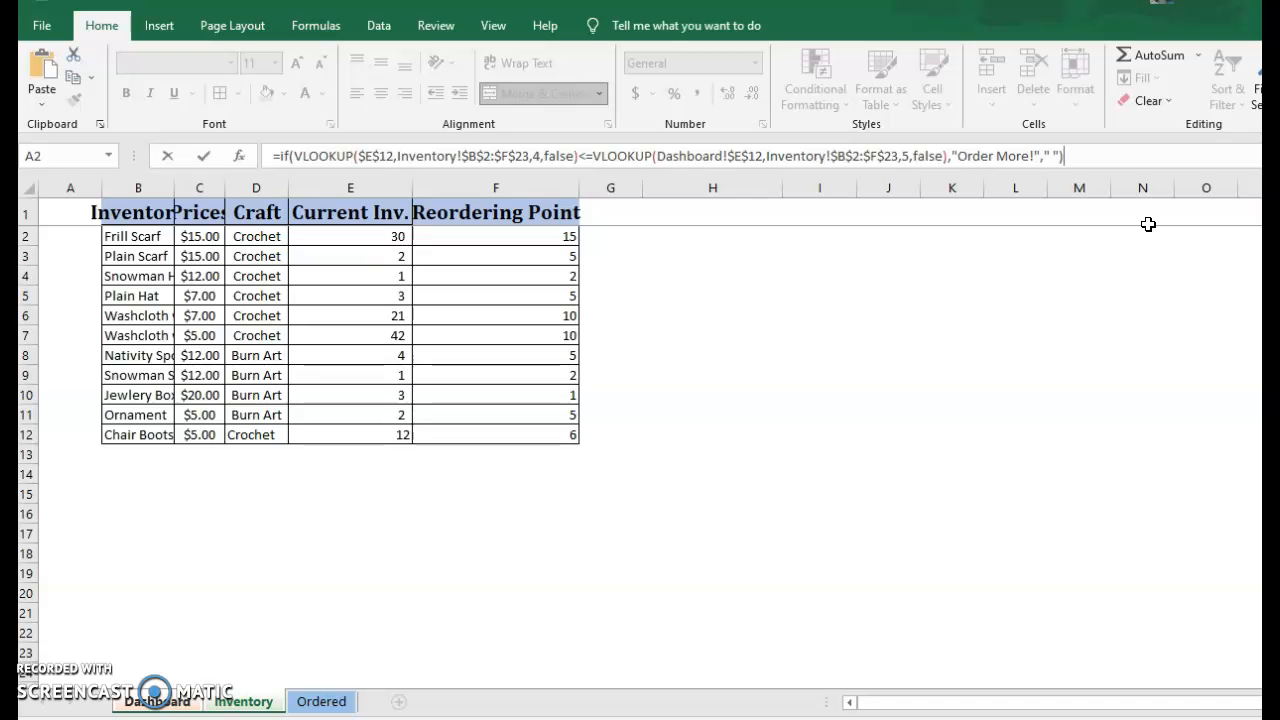
pyautogui.press('Return')
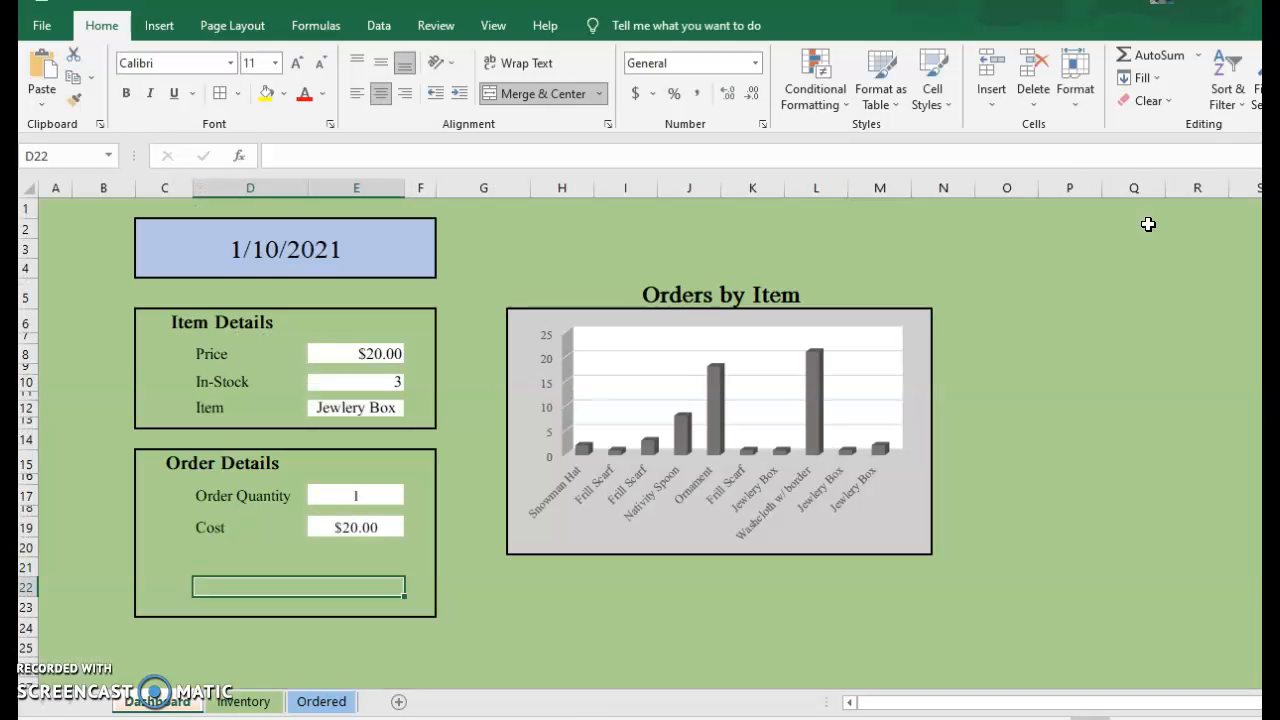
pyautogui.click(350, 562)
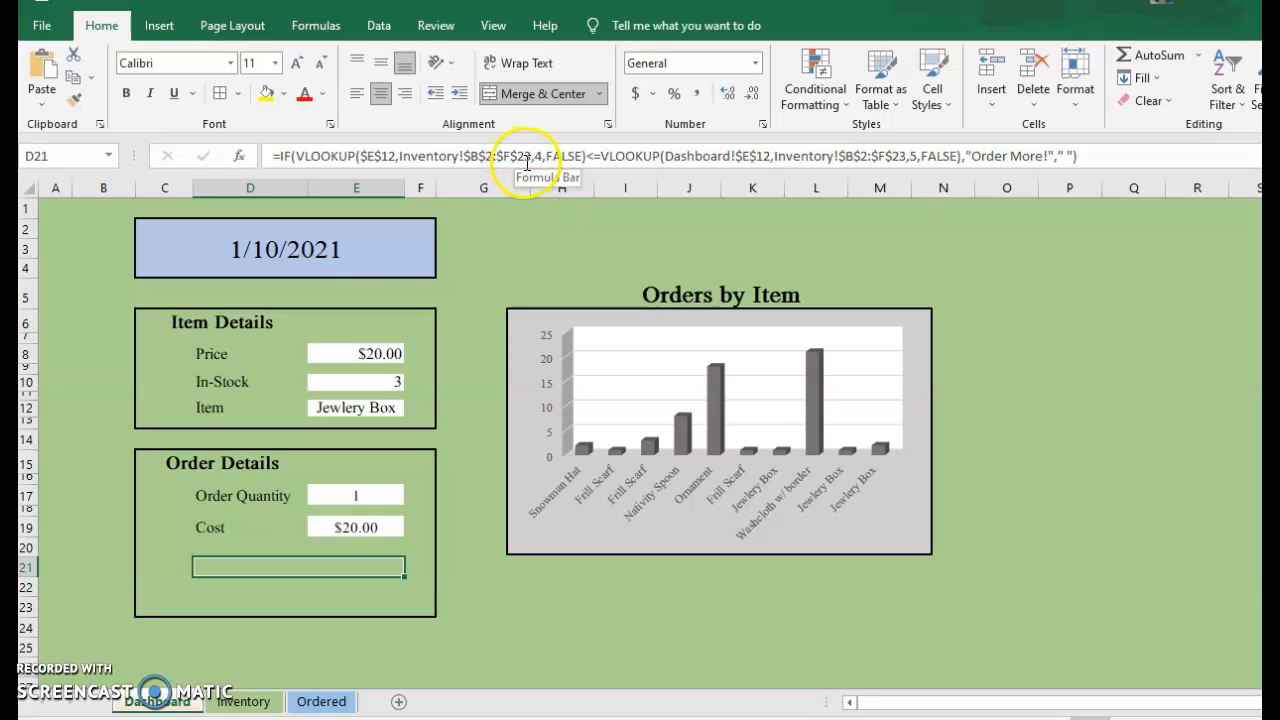
# Test the reorder message by choosing the date 12/16/2020 in the Dashboard's date cell C2.
pyautogui.click(400, 257)
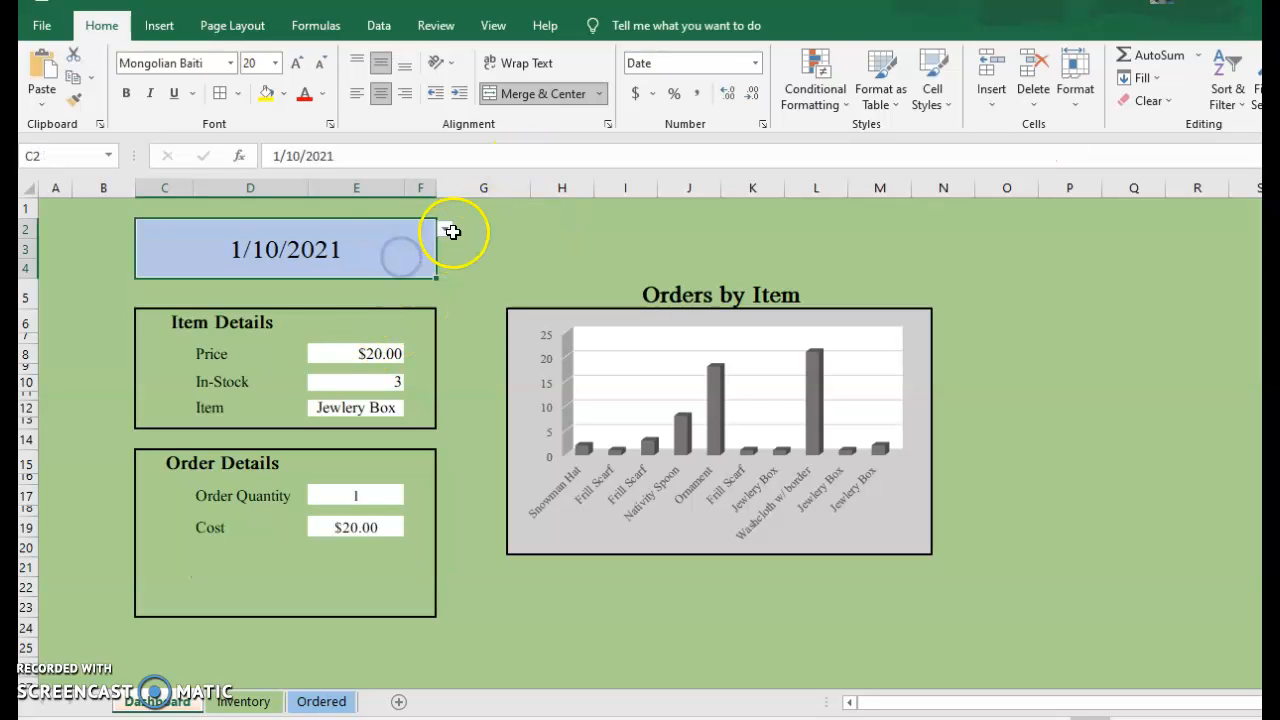
pyautogui.click(452, 232)
pyautogui.click(428, 229)
pyautogui.click(442, 228)
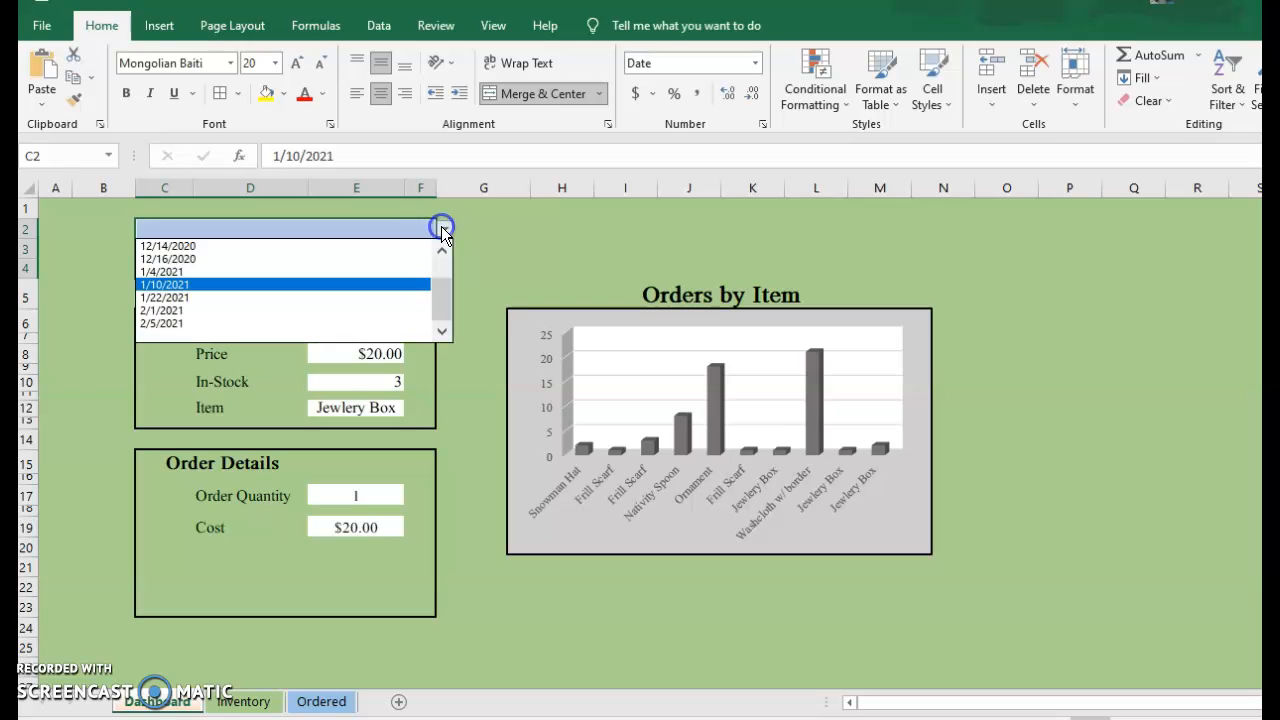
pyautogui.click(316, 258)
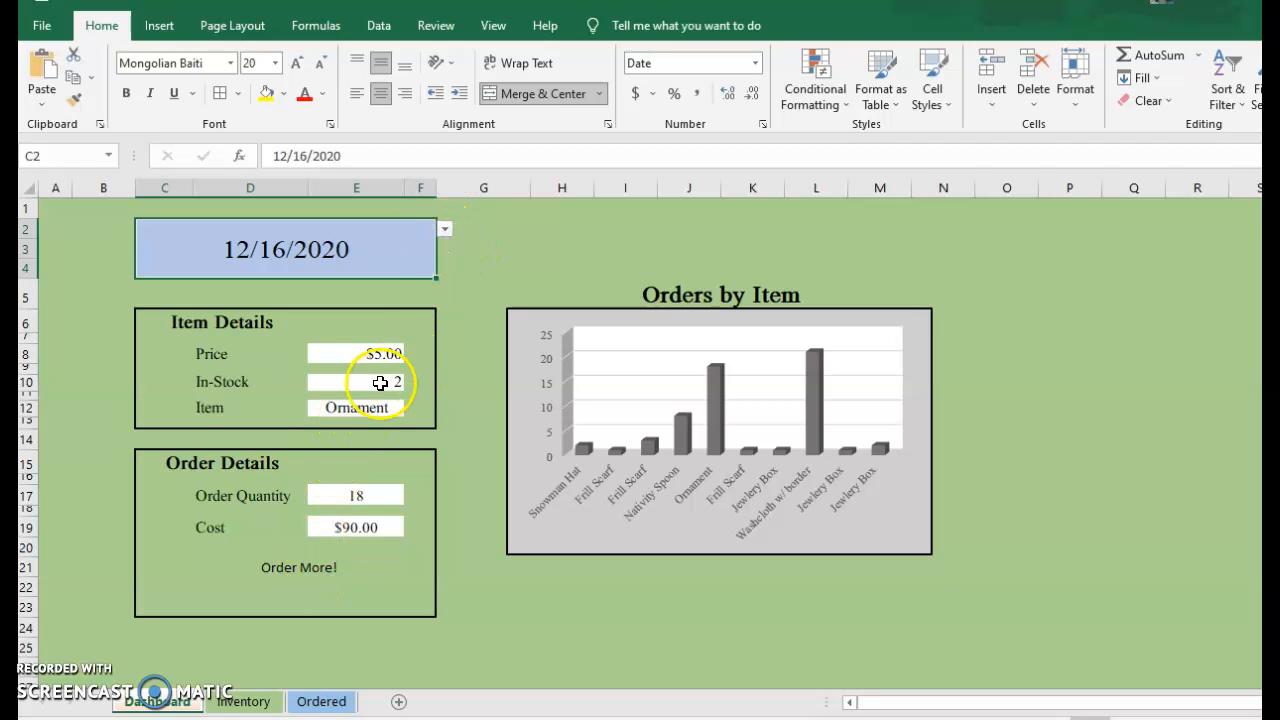
pyautogui.click(310, 589)
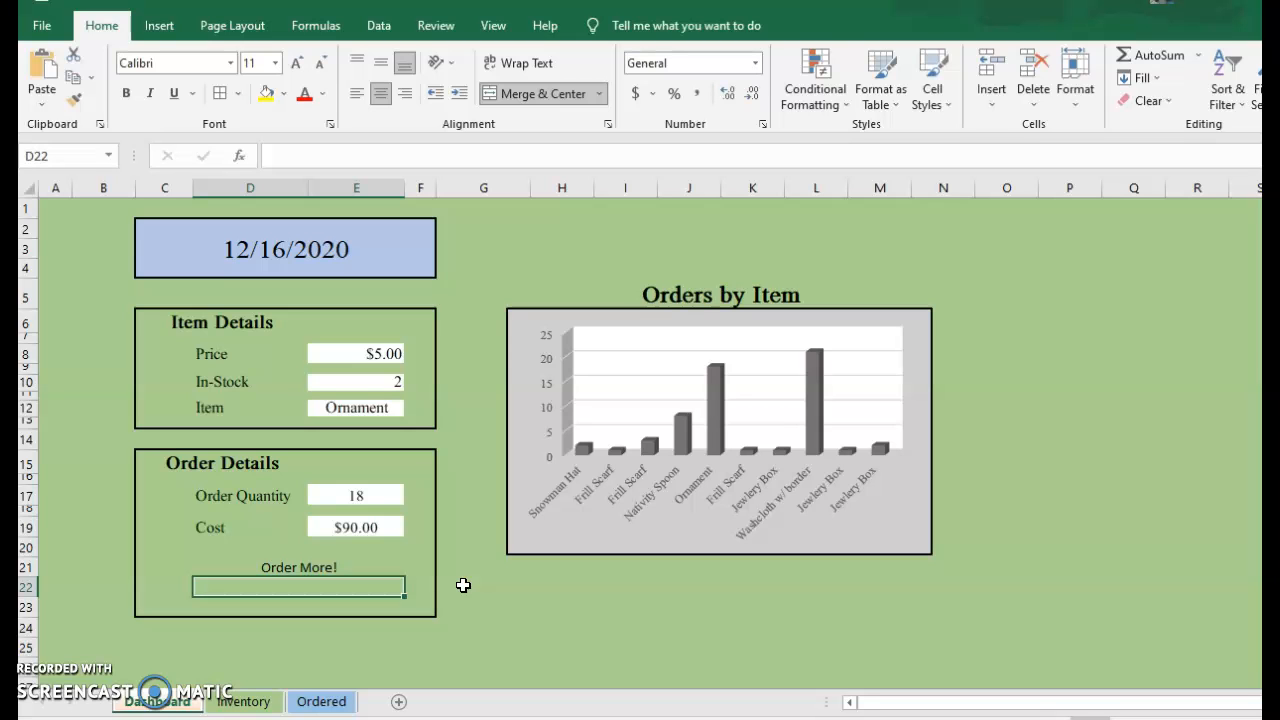
# Add a new item named Dragonfly in cell B13 of the Inventory sheet.
pyautogui.click(238, 700)
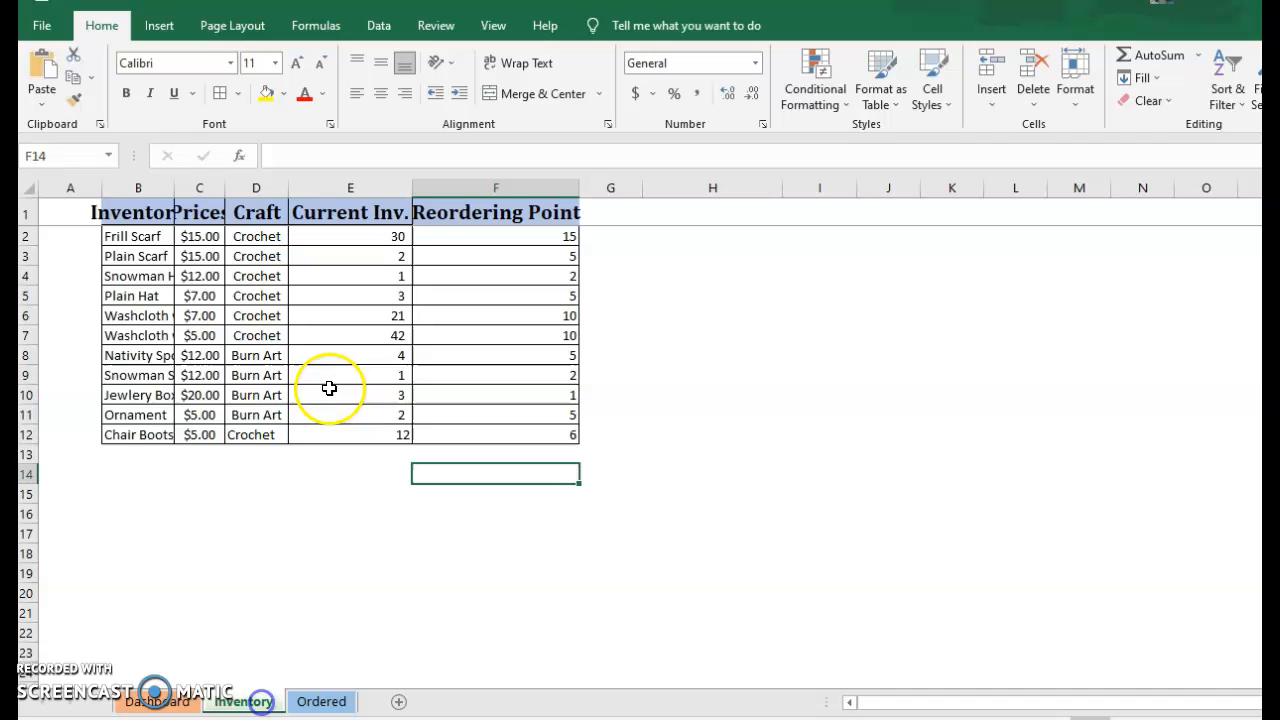
pyautogui.click(133, 458)
pyautogui.write('dragonfly')
pyautogui.press('BackSpace')
pyautogui.press('BackSpace')
pyautogui.press('BackSpace')
pyautogui.press('BackSpace')
pyautogui.press('BackSpace')
pyautogui.press('BackSpace')
pyautogui.press('BackSpace')
pyautogui.press('BackSpace')
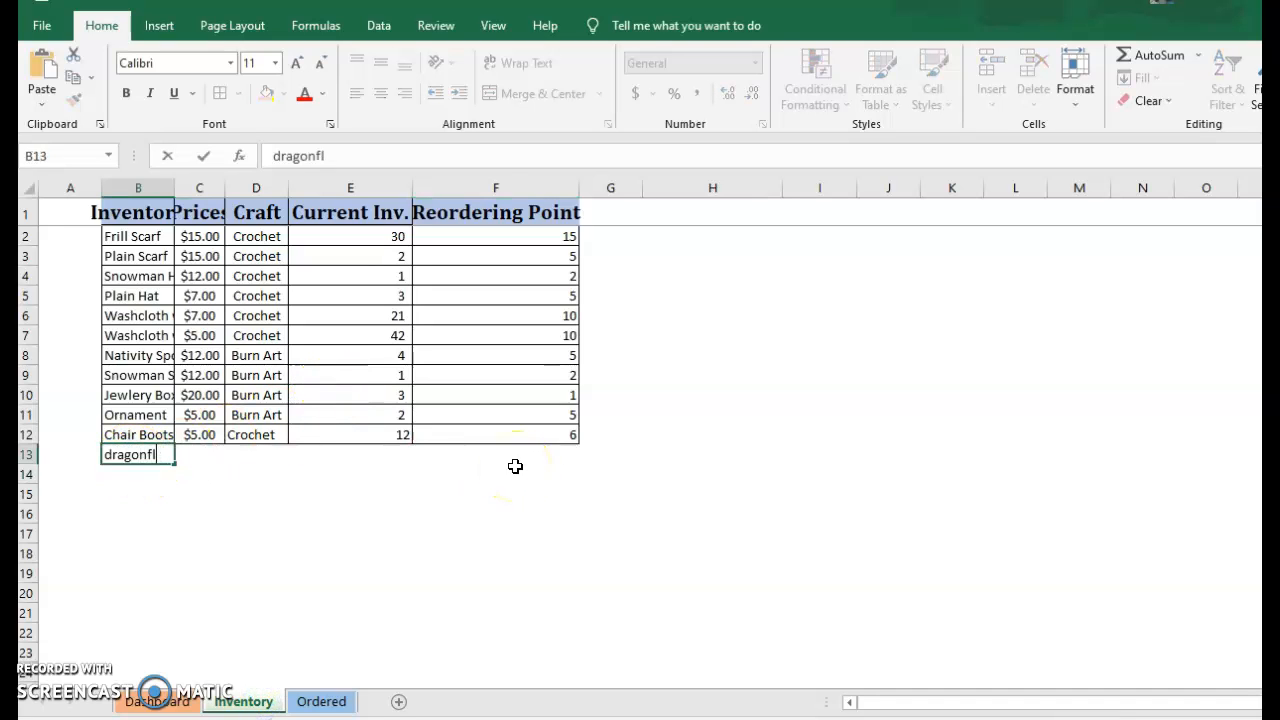
pyautogui.press('BackSpace')
pyautogui.write('Dragonfly')
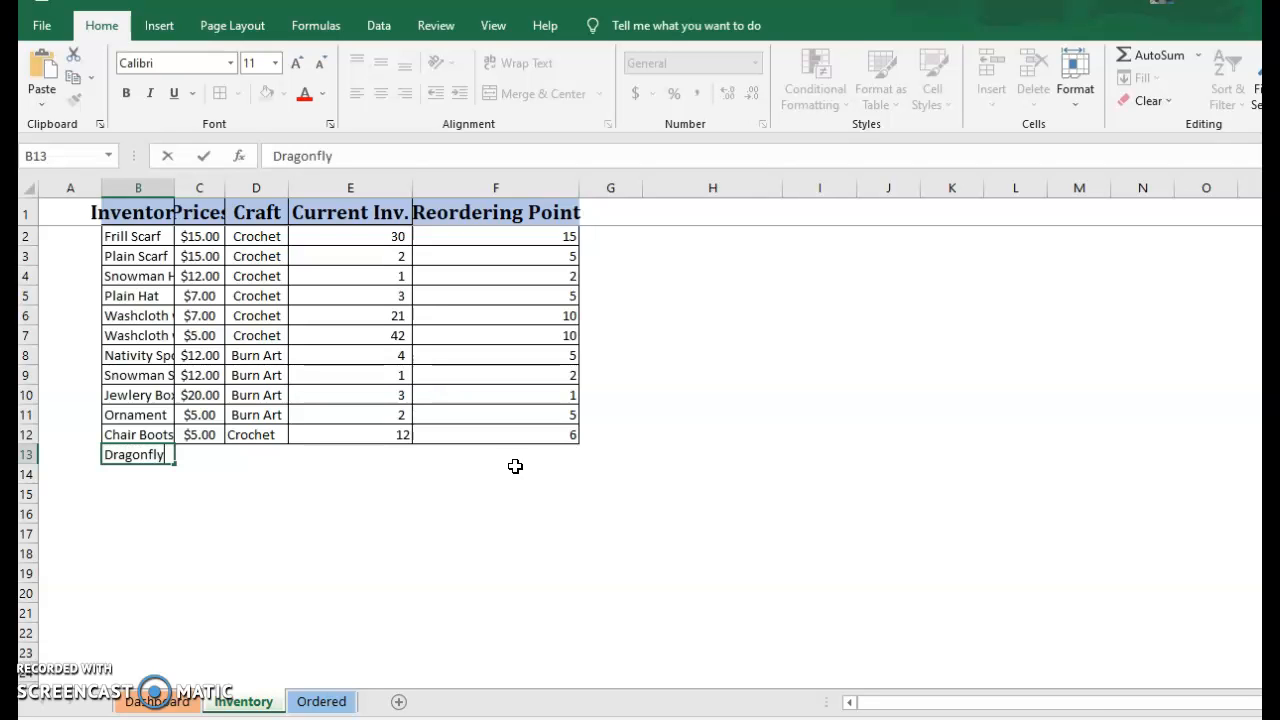
pyautogui.press('Tab')
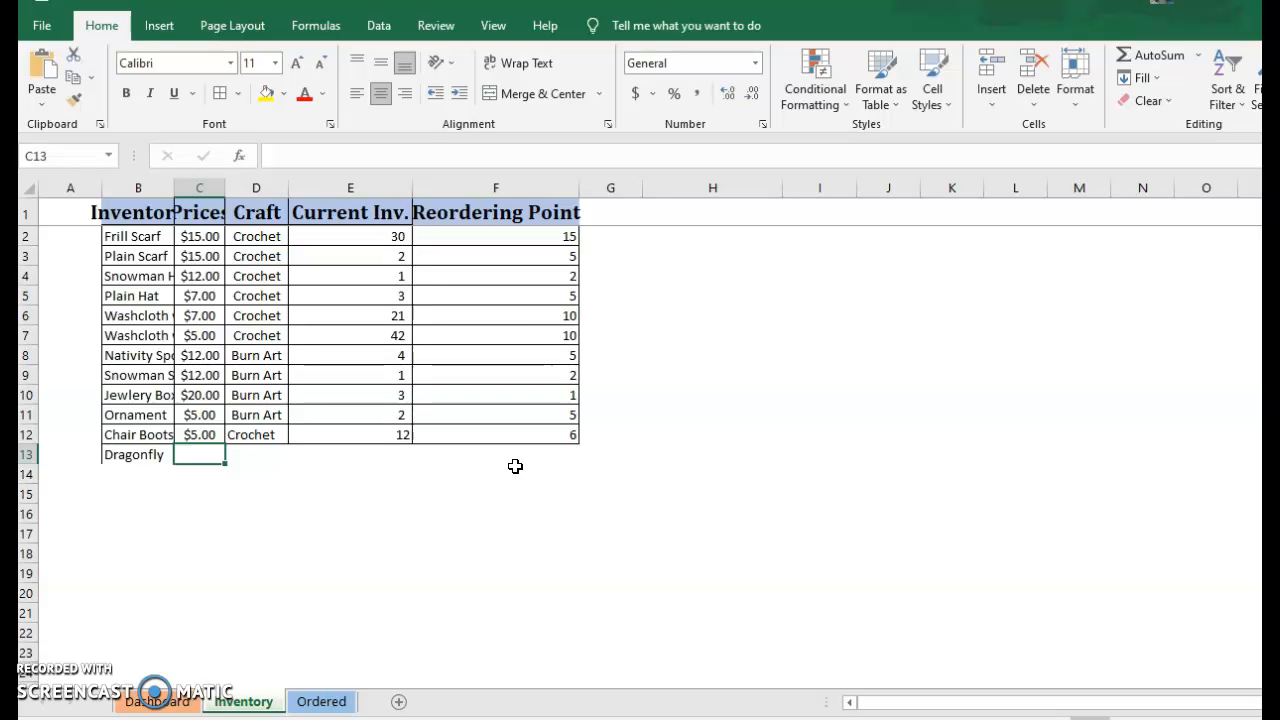
# Enter a price of $50 for Dragonfly in C13 and apply the Currency number format with two decimals.
pyautogui.write('50')
pyautogui.press('Tab')
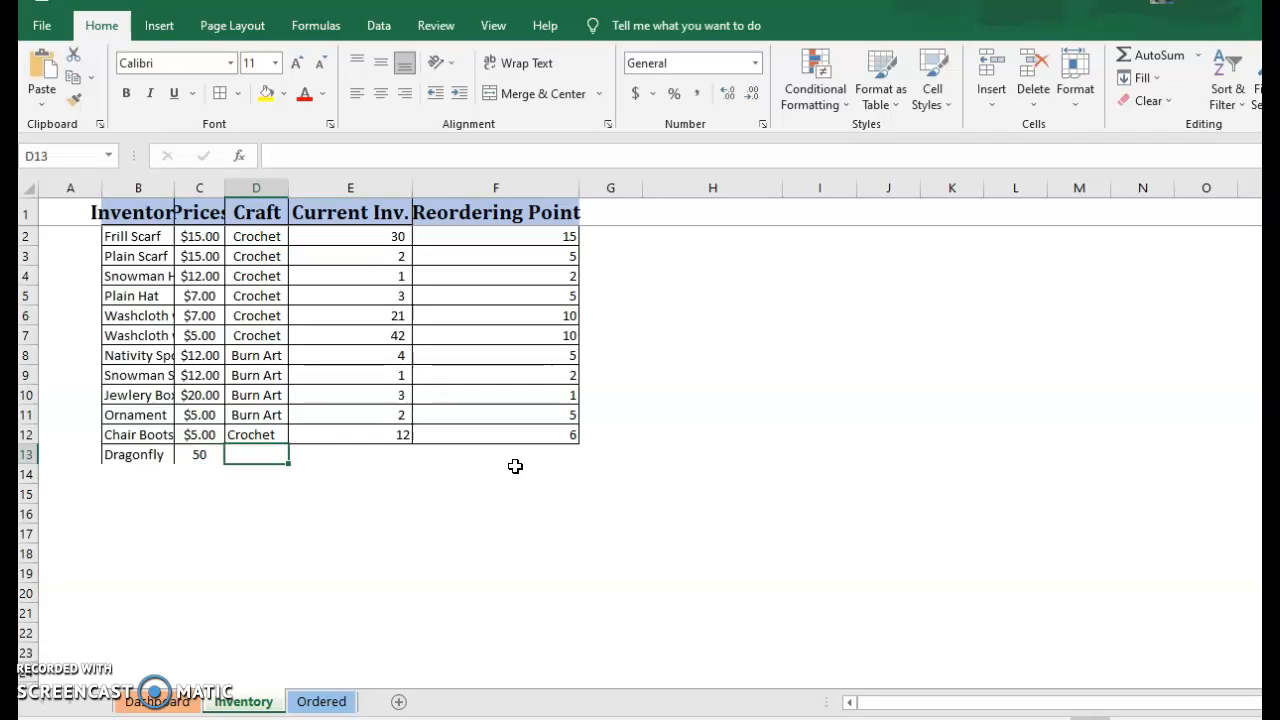
pyautogui.press('Left')
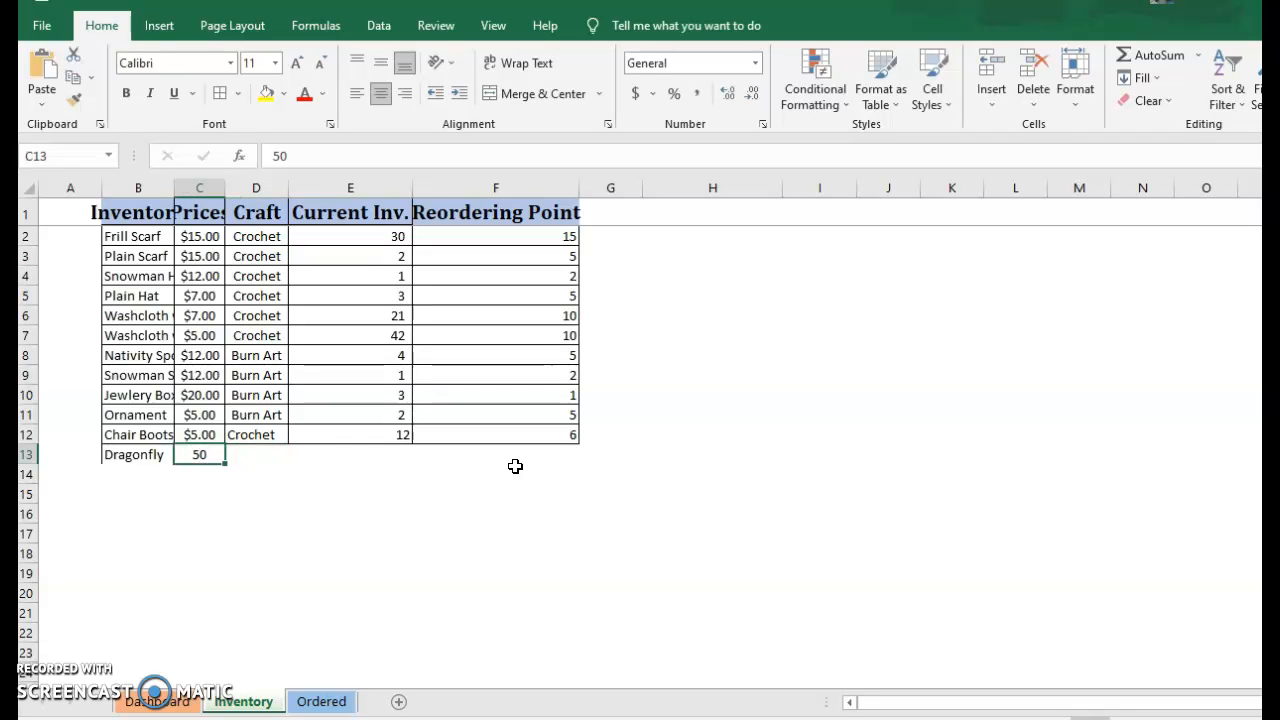
pyautogui.write('$50')
pyautogui.press('Return')
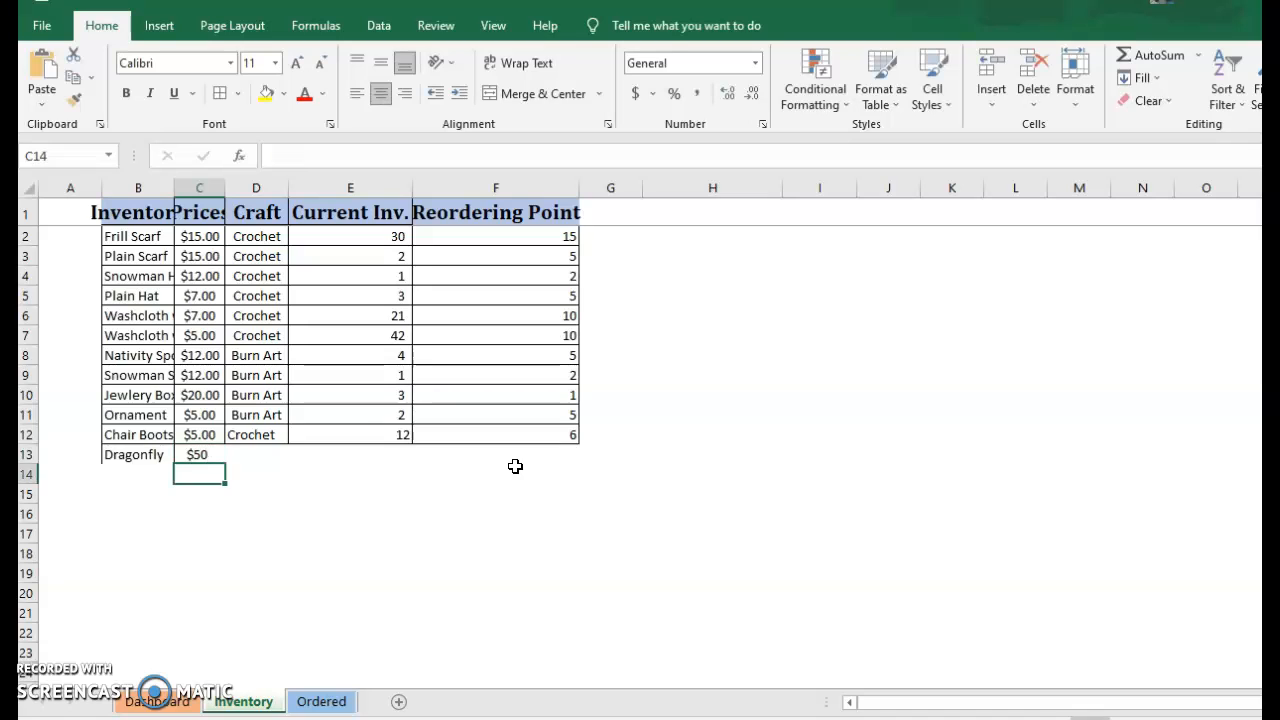
pyautogui.press('Up')
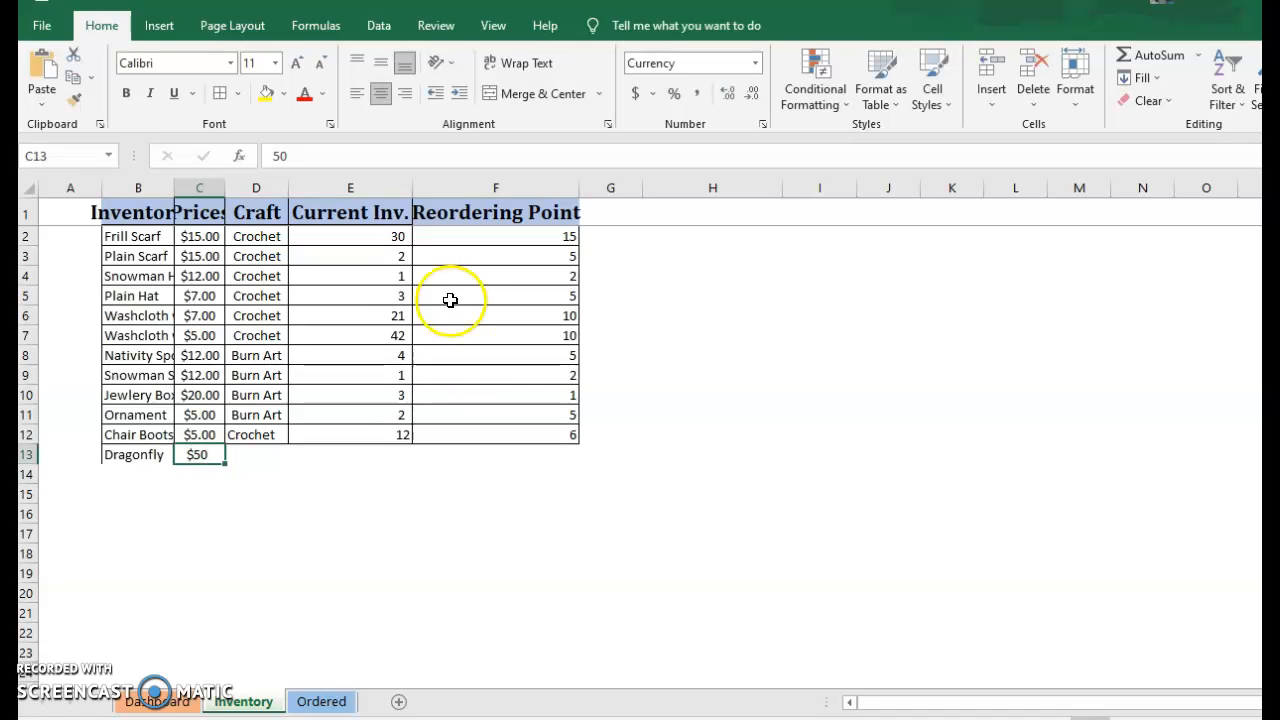
pyautogui.click(195, 436)
pyautogui.click(196, 454)
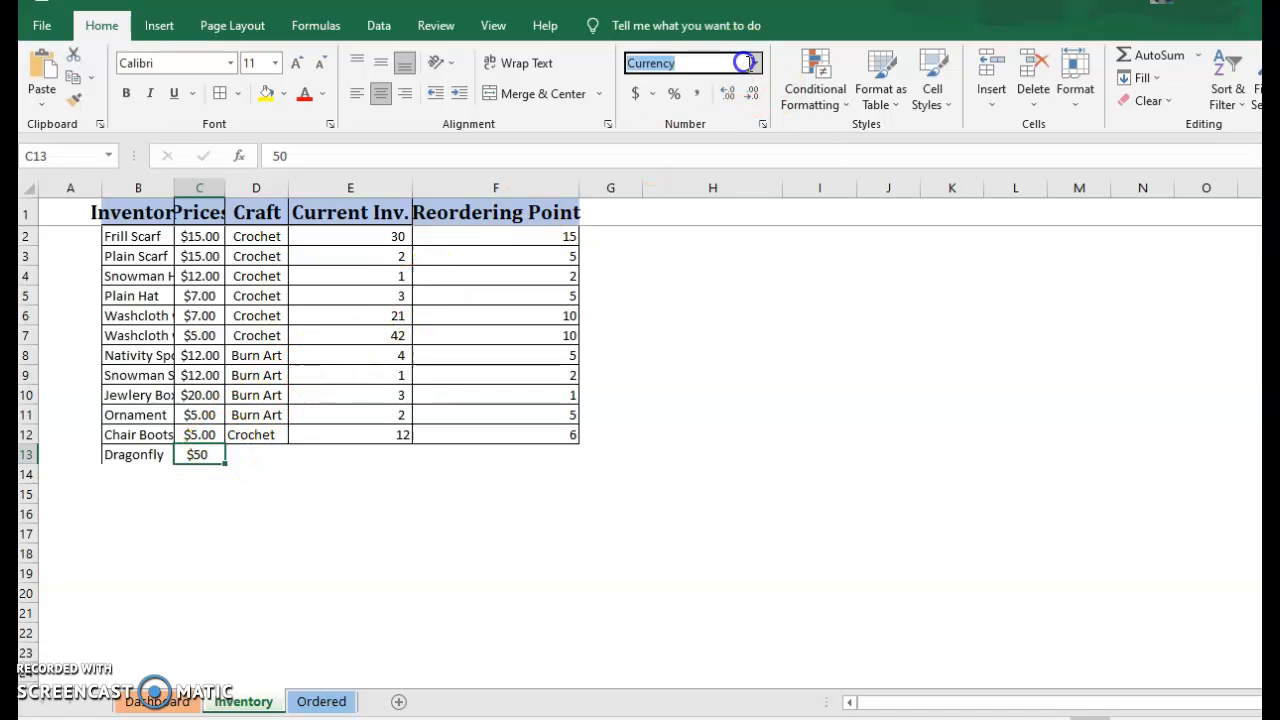
pyautogui.click(755, 63)
pyautogui.click(702, 182)
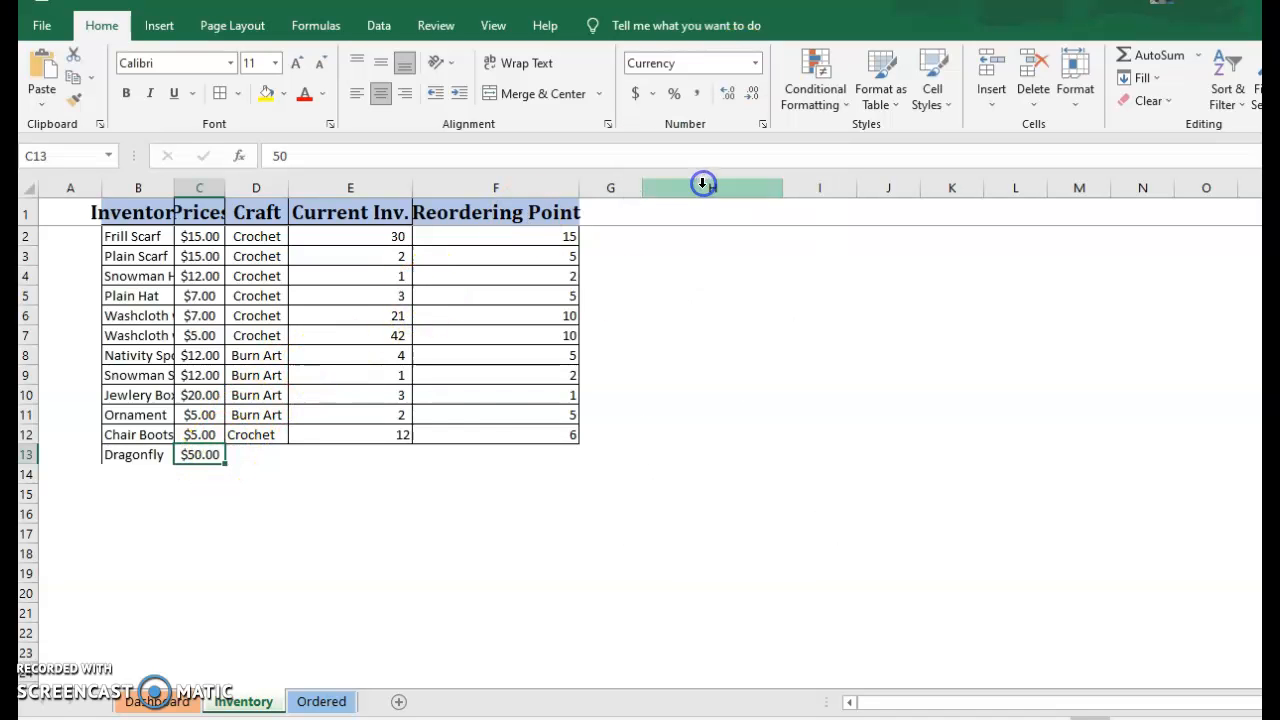
# Enter Crosstitch as the Dragonfly item's craft in D13 and 0 as its current inventory in E13.
pyautogui.click(256, 455)
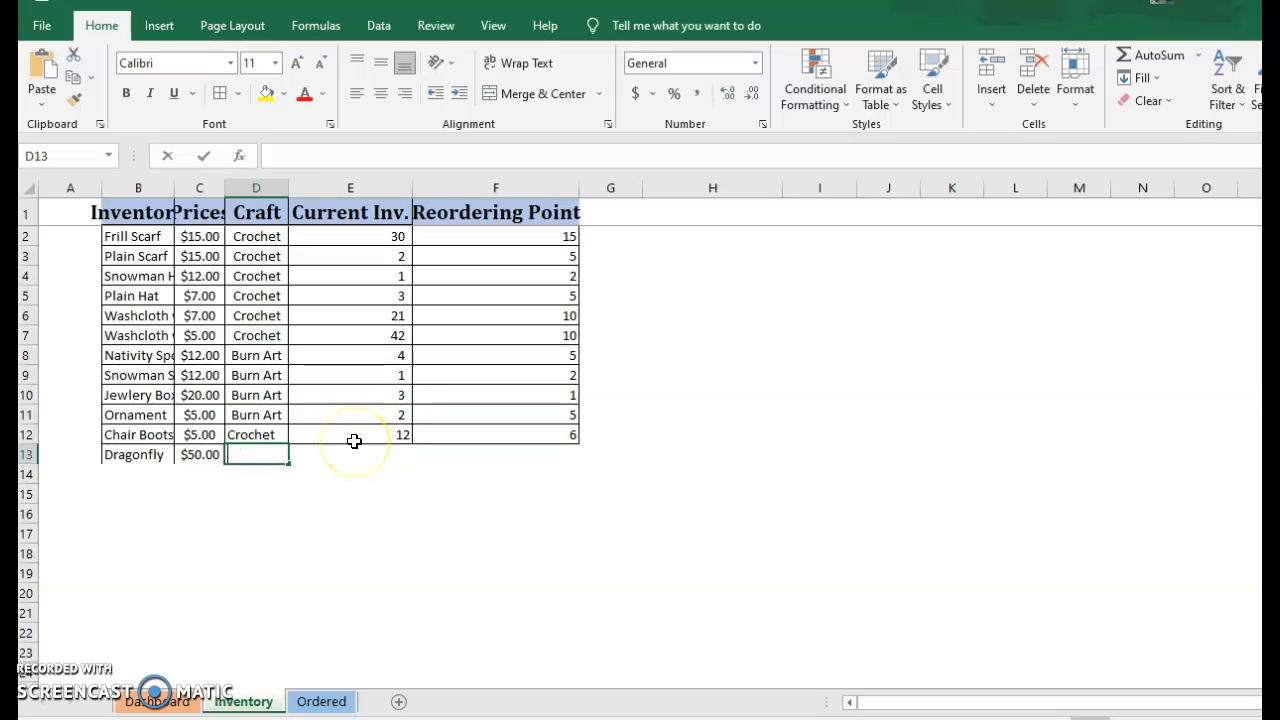
pyautogui.write('Crosstitch')
pyautogui.click(354, 447)
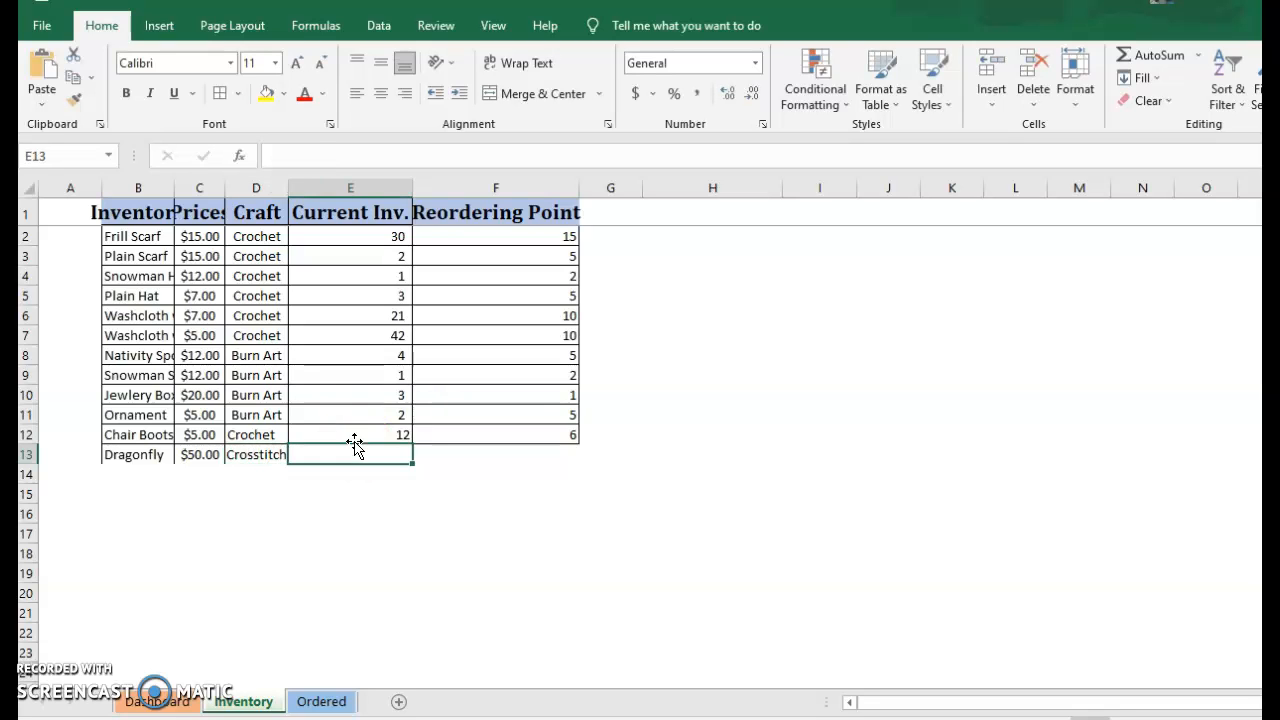
pyautogui.write('0')
pyautogui.press('Tab')
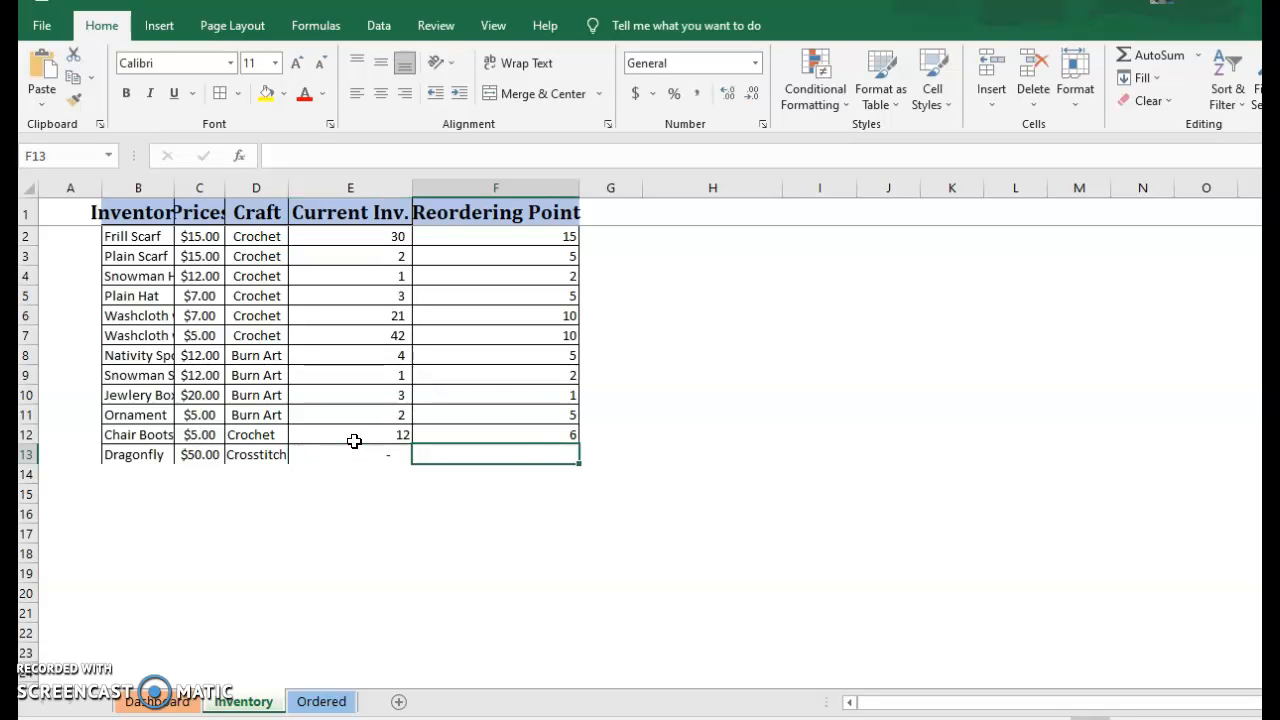
# Enter a reordering point of 2 for Dragonfly in F13 and apply cell borders to its row, B13:F13.
pyautogui.write('2')
pyautogui.press('Return')
pyautogui.moveTo(126, 454); pyautogui.dragTo(570, 454)
pyautogui.click(219, 93)
pyautogui.click(332, 556)
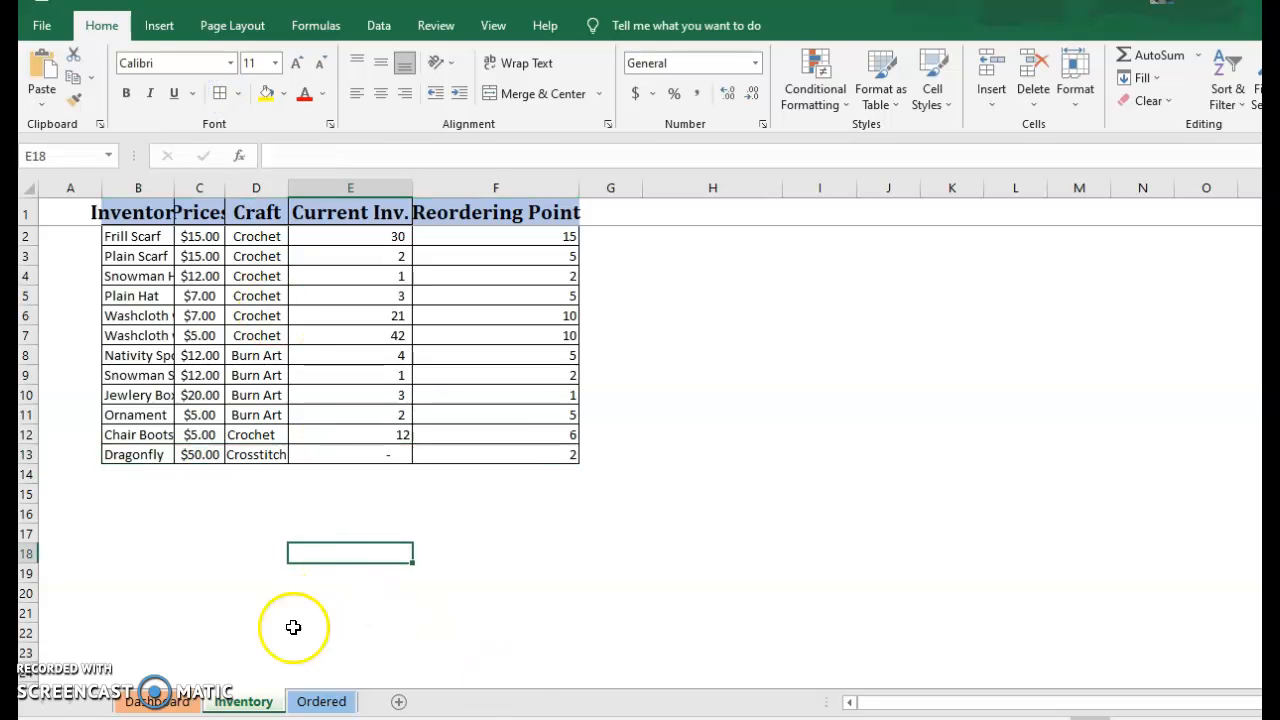
# Add an order to row 12 of the Ordered sheet: date 6/5/2021, item Dragonfly, order quantity 1.
pyautogui.click(324, 703)
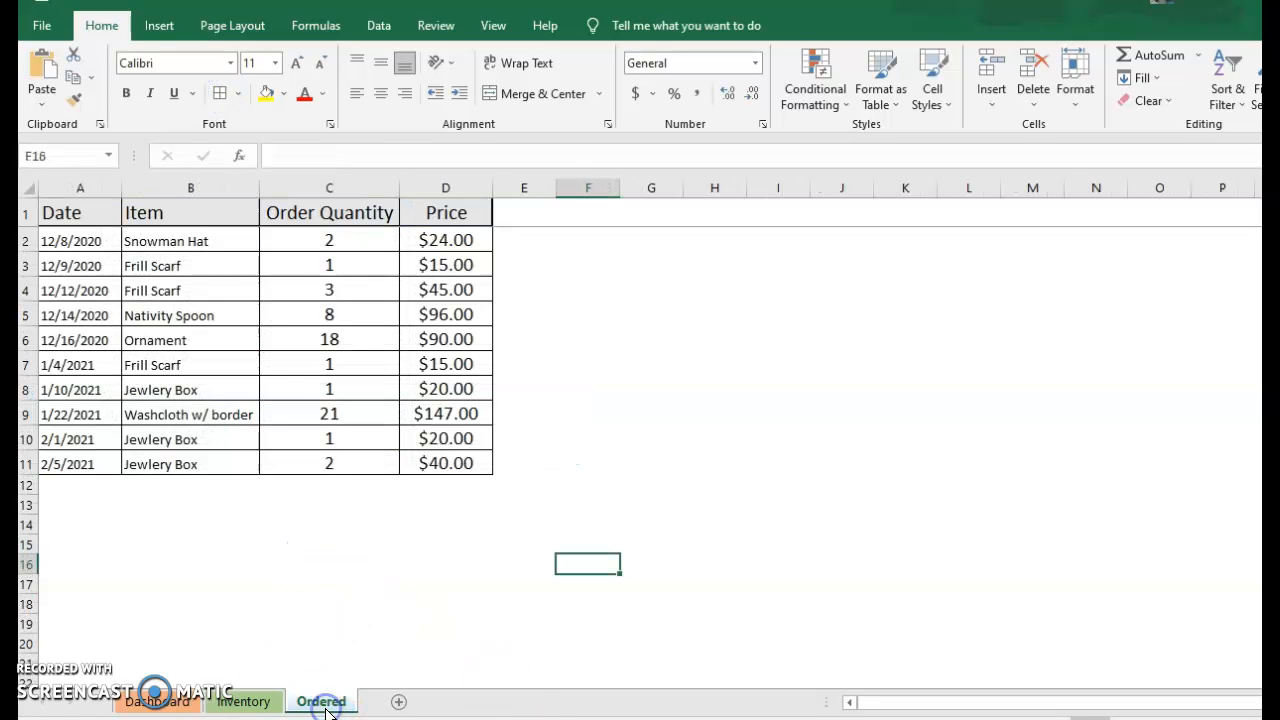
pyautogui.click(90, 488)
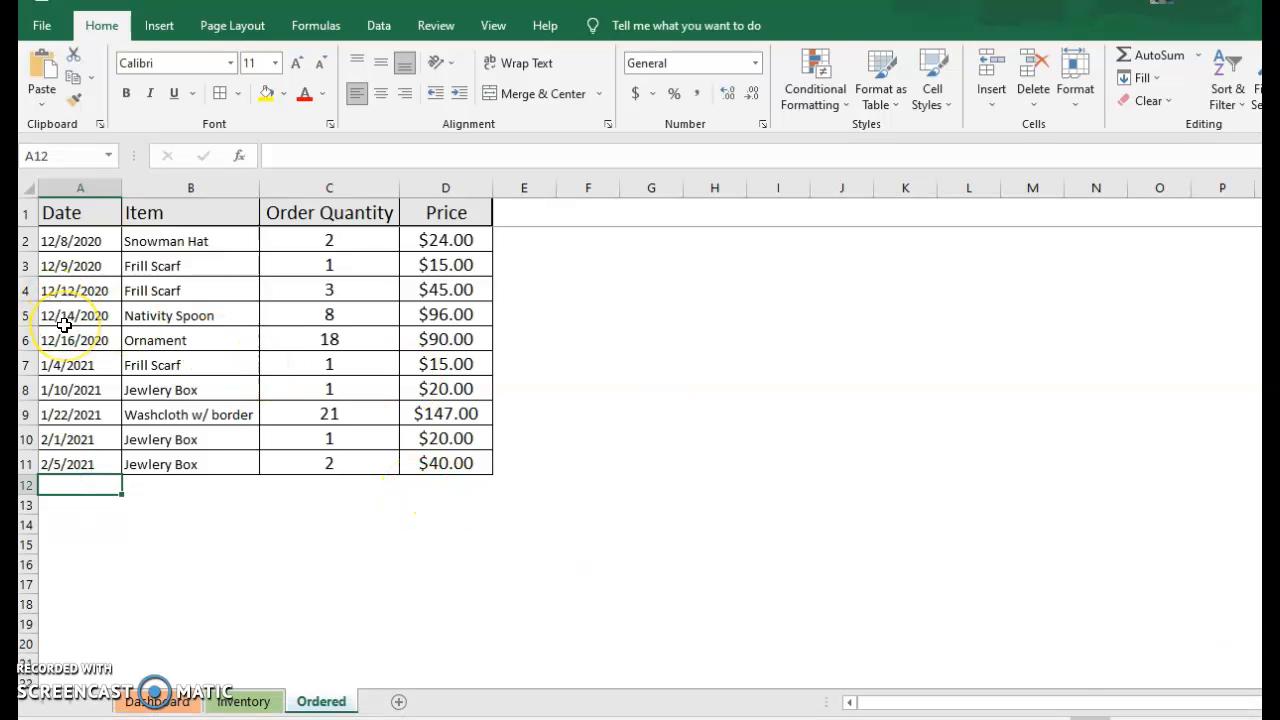
pyautogui.write('6/5/2021')
pyautogui.press('Tab')
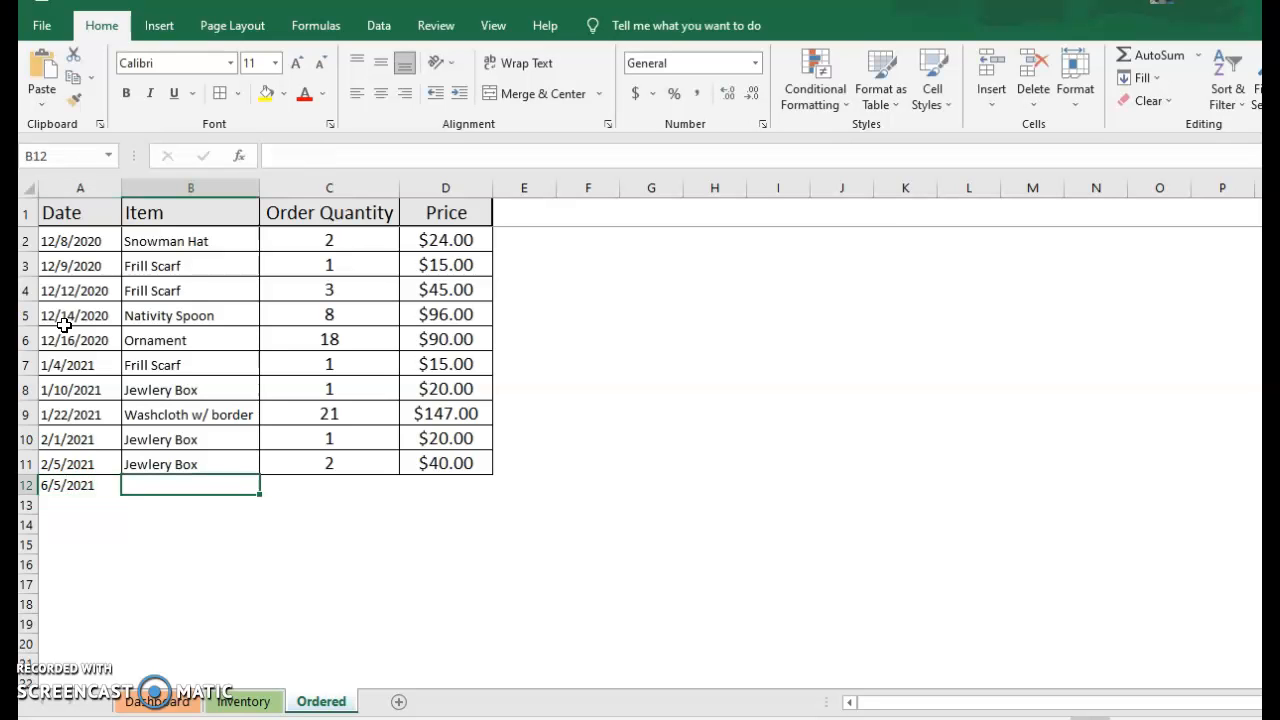
pyautogui.write('Dra')
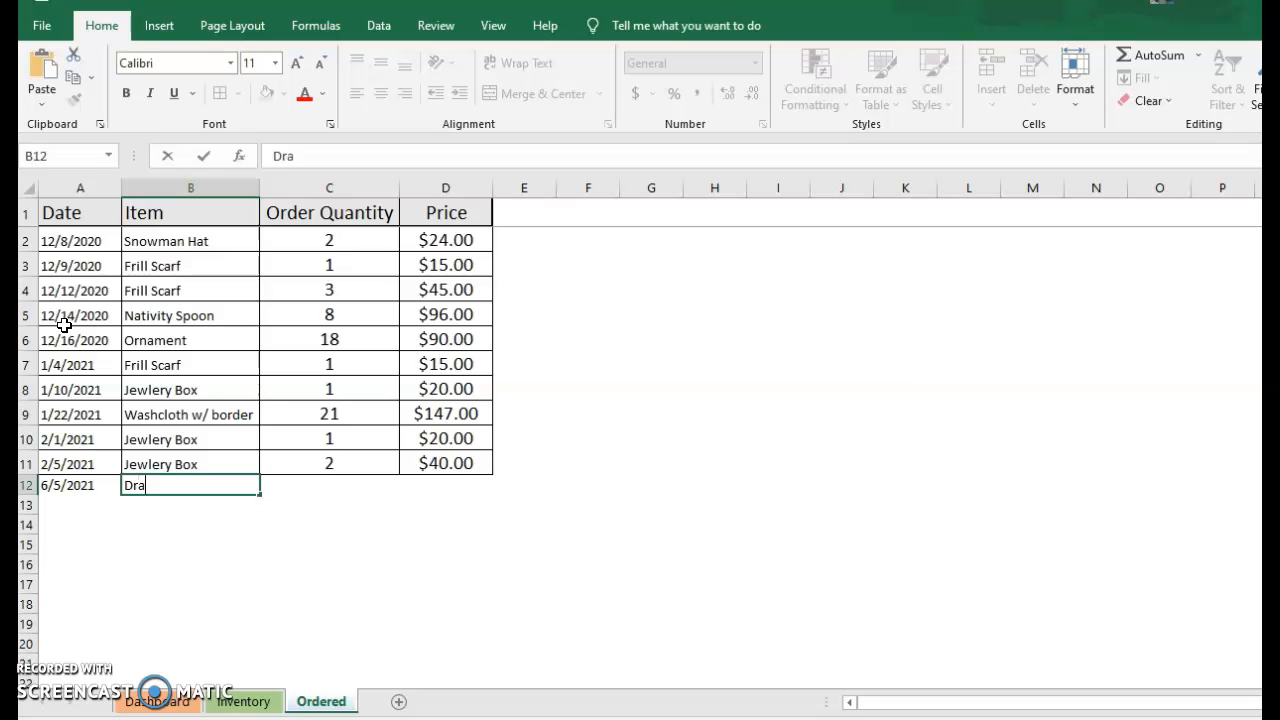
pyautogui.write('gonfly')
pyautogui.press('Tab')
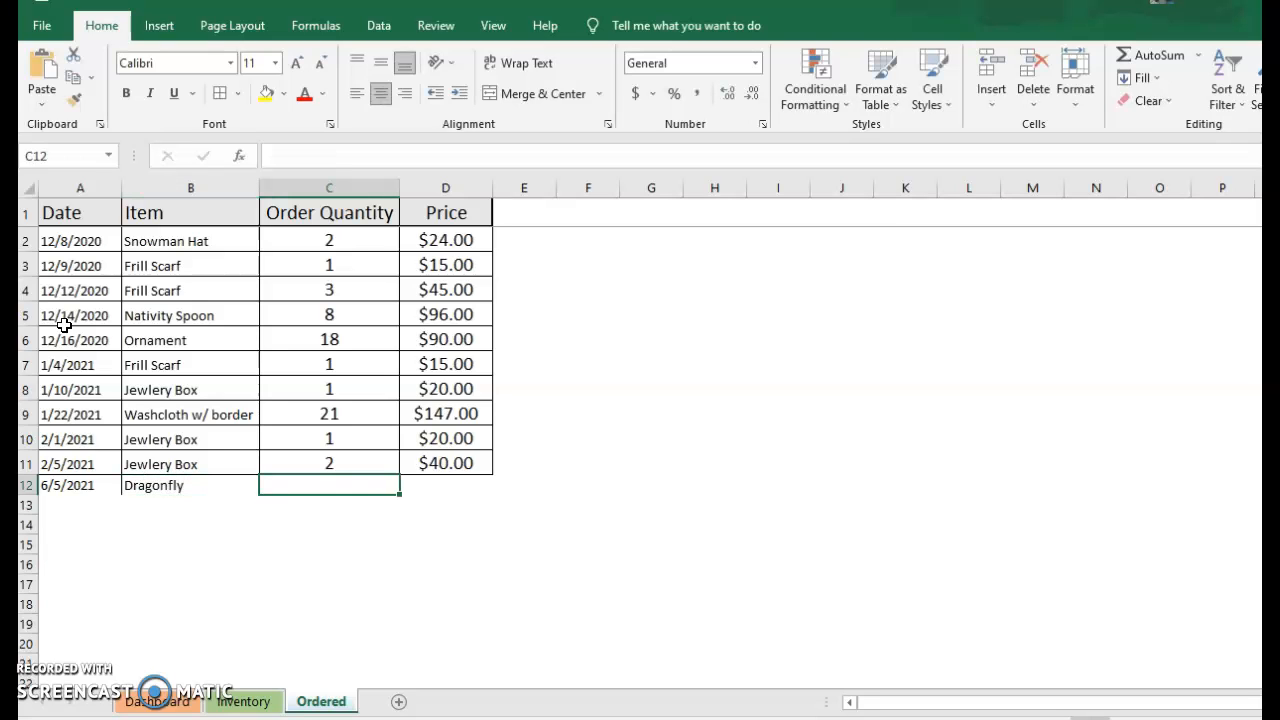
pyautogui.write('1')
pyautogui.press('Tab')
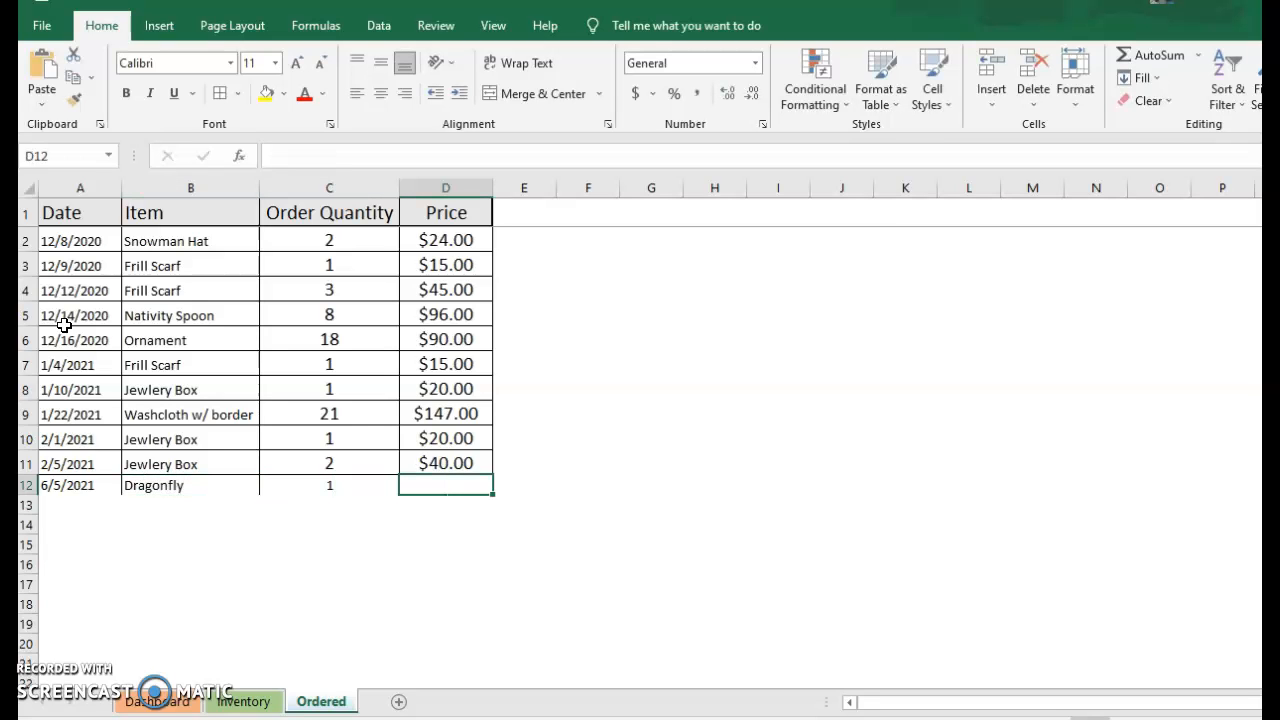
# Fill the price formula from D11 down to D12 and apply cell borders to the new order row, A12:D12.
pyautogui.click(450, 460)
pyautogui.moveTo(494, 473); pyautogui.dragTo(494, 491)
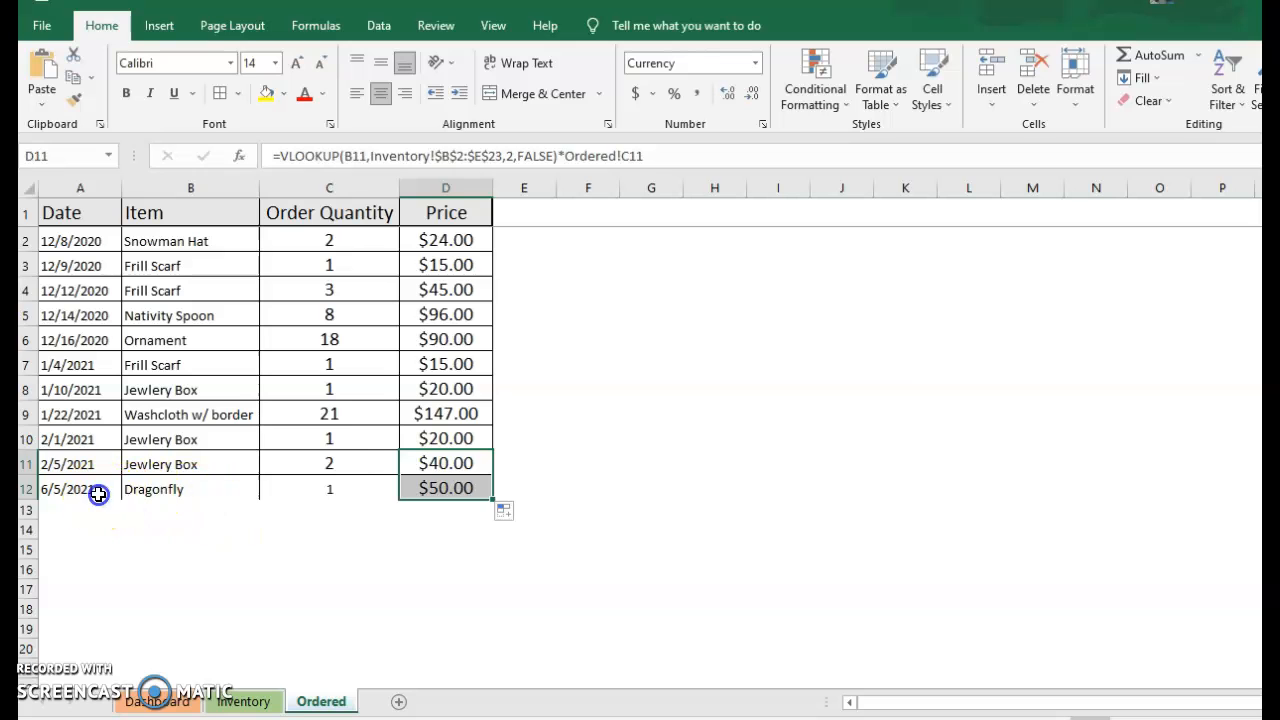
pyautogui.moveTo(92, 490); pyautogui.dragTo(434, 489)
pyautogui.click(222, 92)
pyautogui.click(404, 551)
# Choose the date 6/5/2021 in the Dashboard's date cell C2 to test the new Dragonfly order.
pyautogui.click(243, 701)
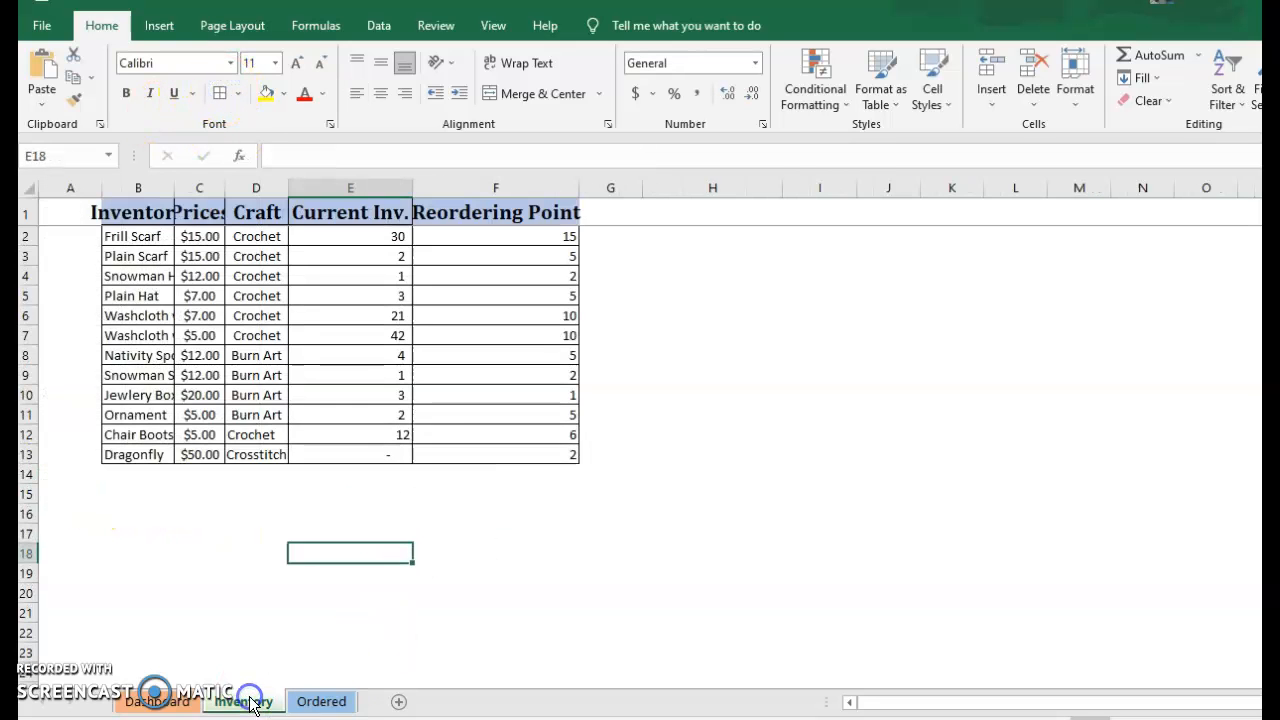
pyautogui.click(160, 702)
pyautogui.click(230, 252)
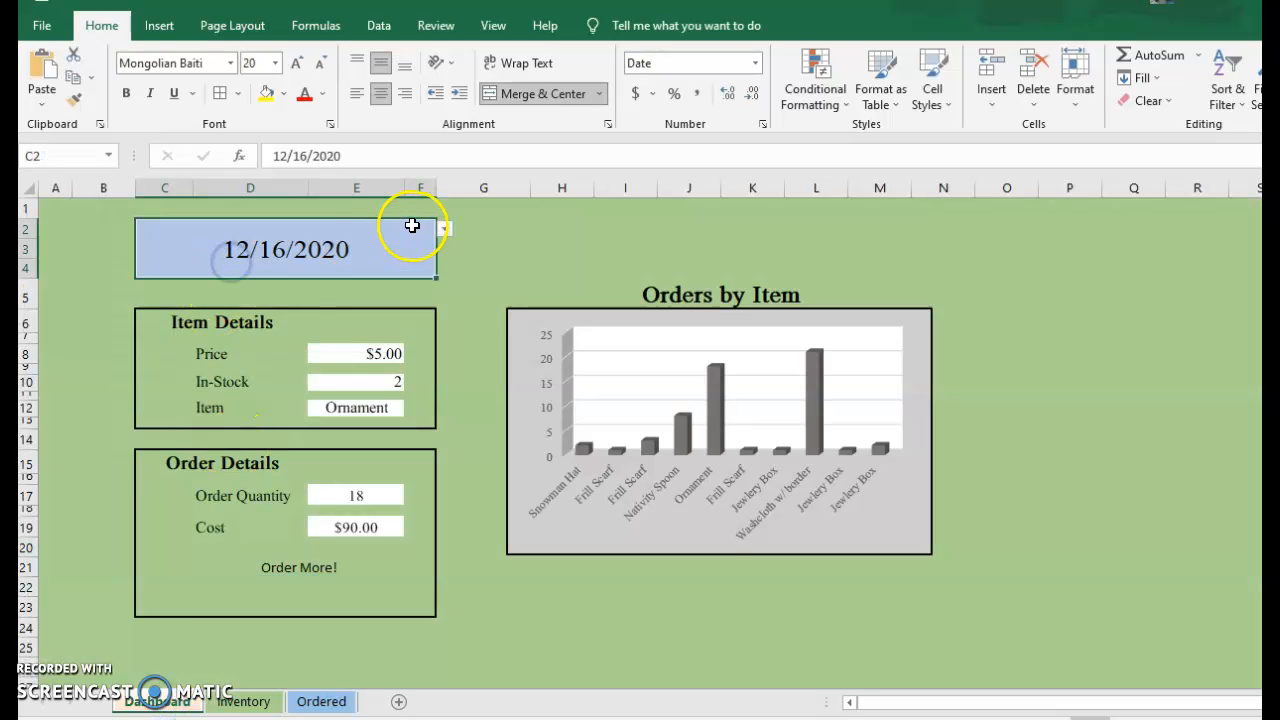
pyautogui.click(444, 229)
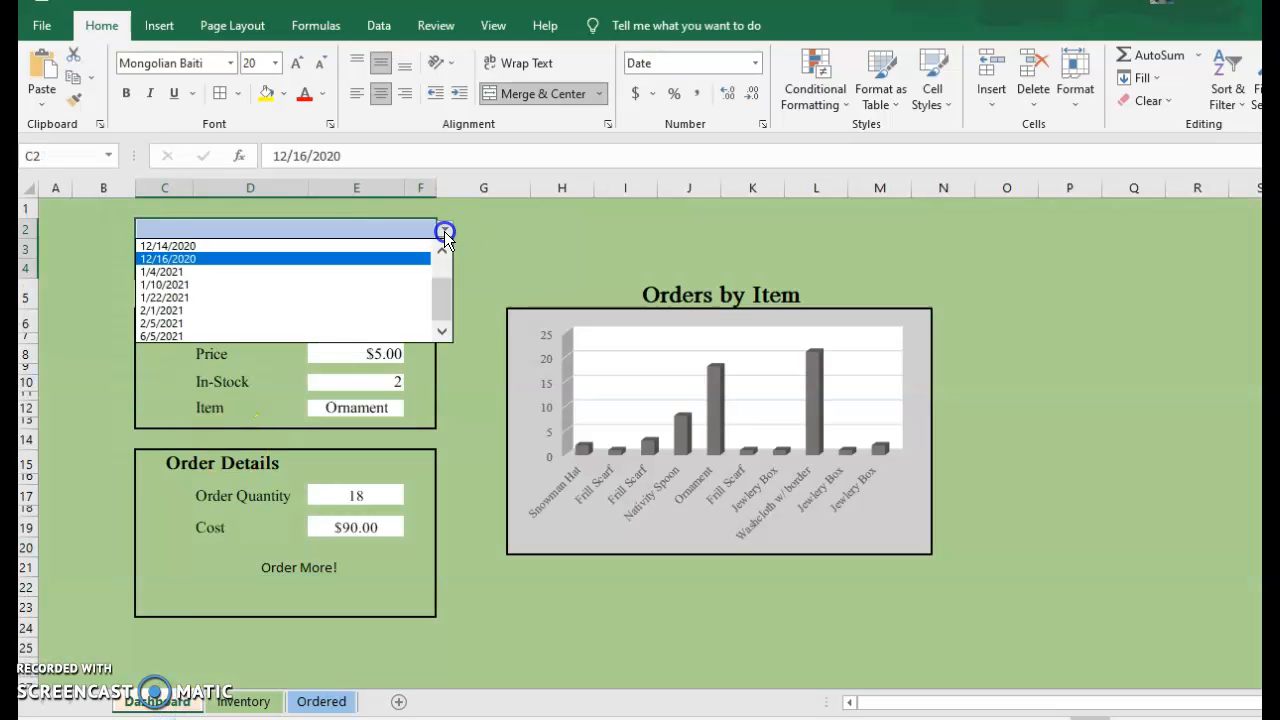
pyautogui.click(231, 334)
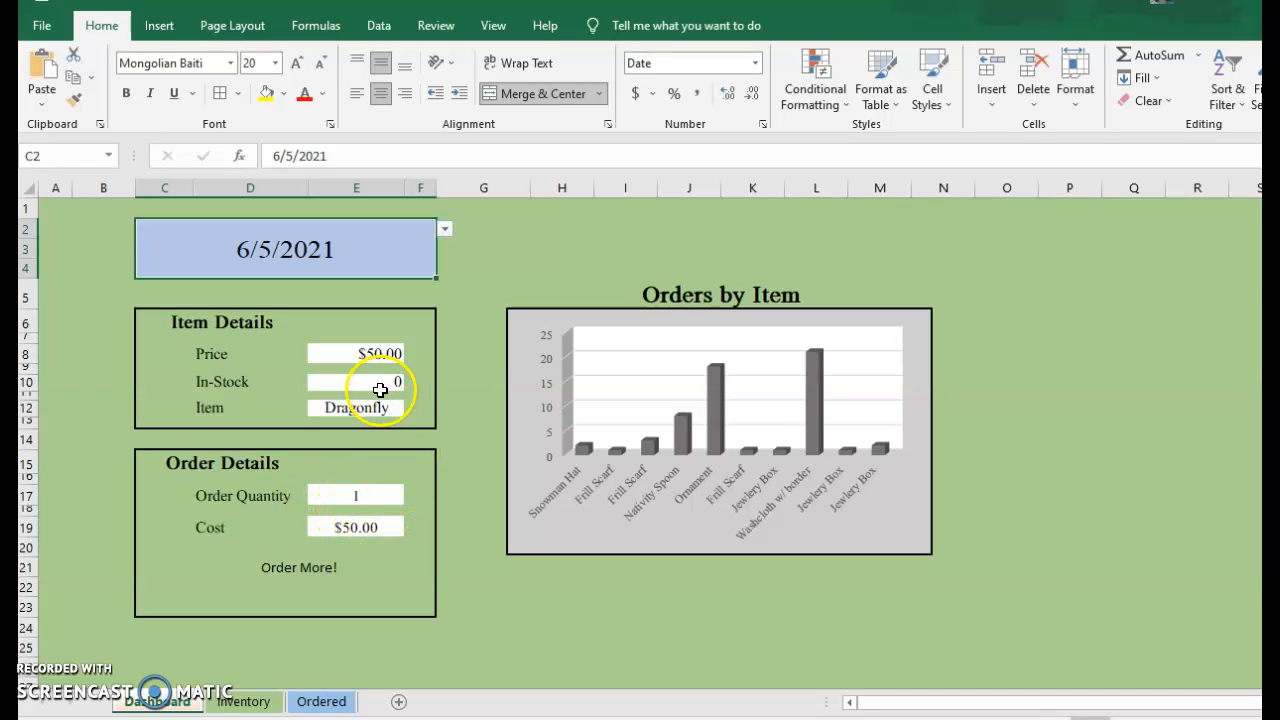
# Begin an IF formula with a nested VLOOKUP in Dashboard cell D22, using $E$12 as the absolute lookup value.
pyautogui.click(310, 588)
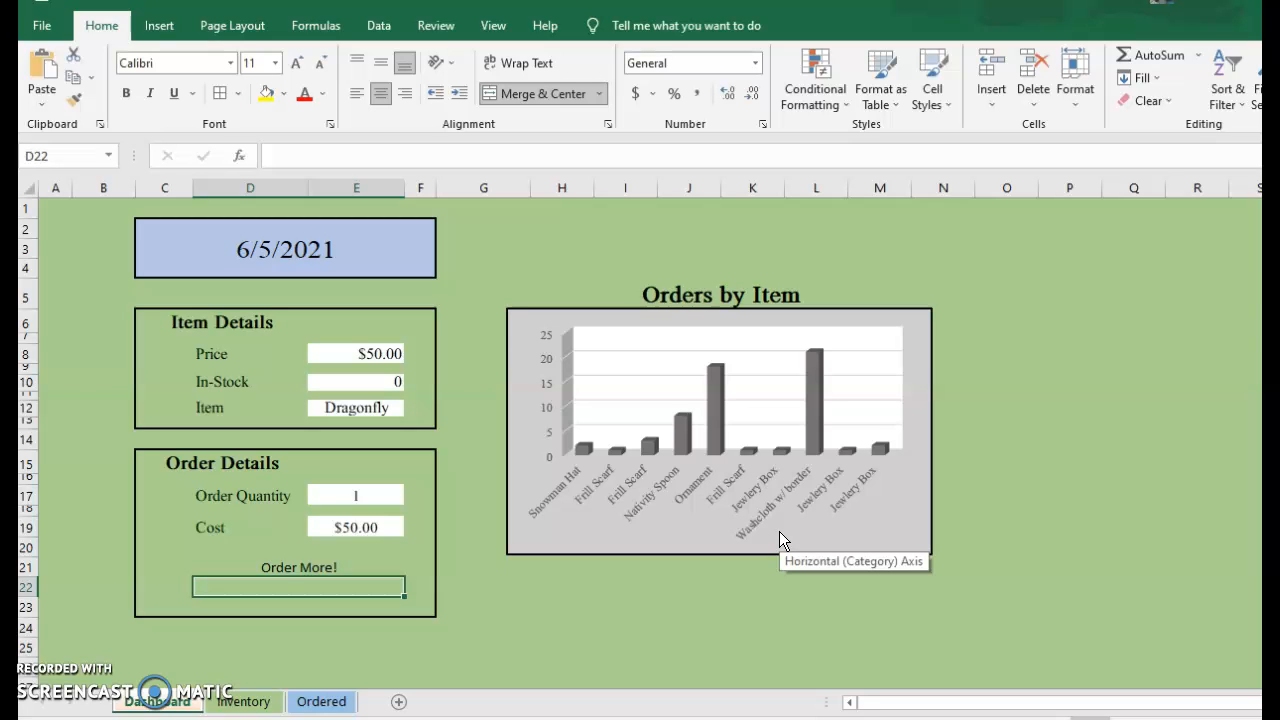
pyautogui.write('=')
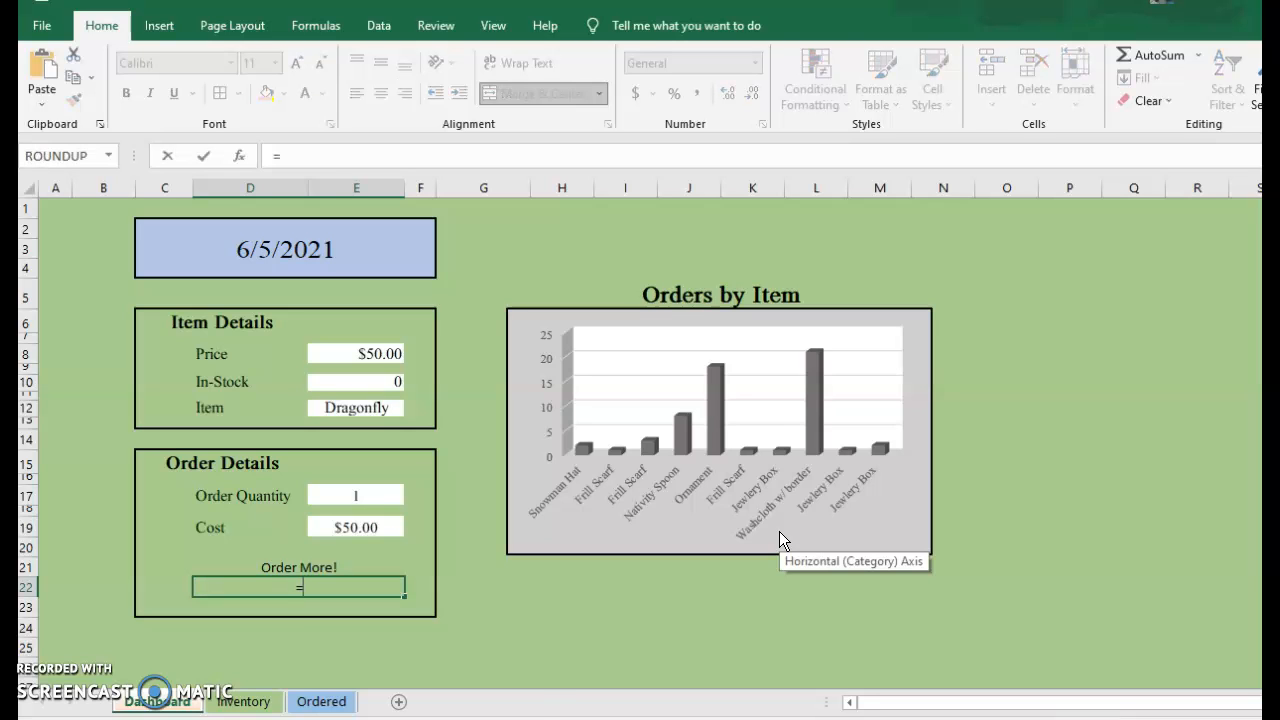
pyautogui.write('if(')
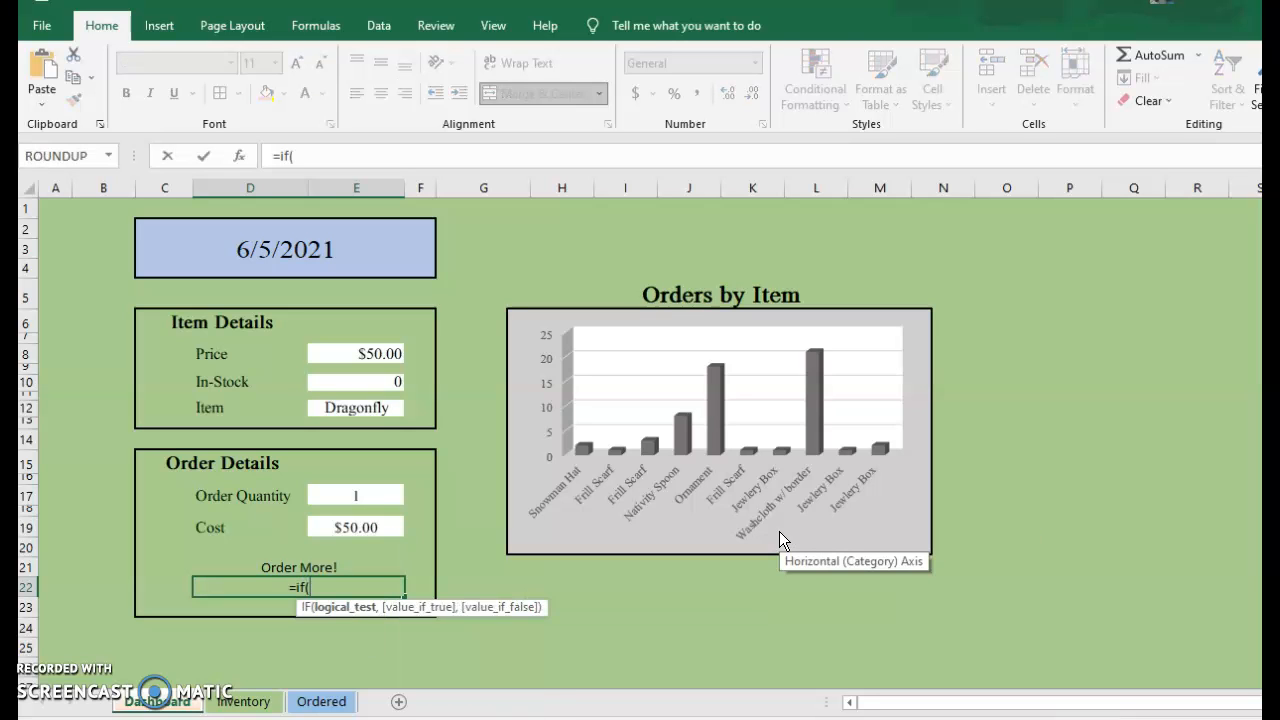
pyautogui.write('vlookup(')
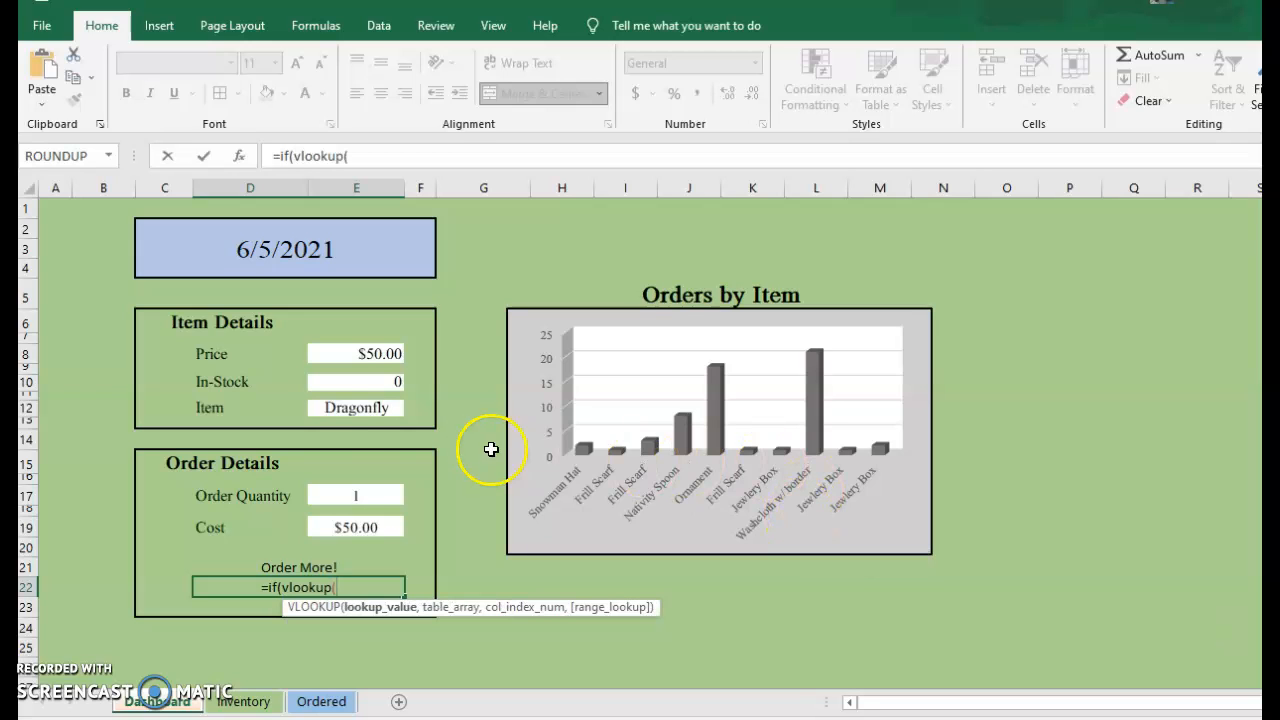
pyautogui.click(365, 410)
pyautogui.press('F4')
pyautogui.write(',')
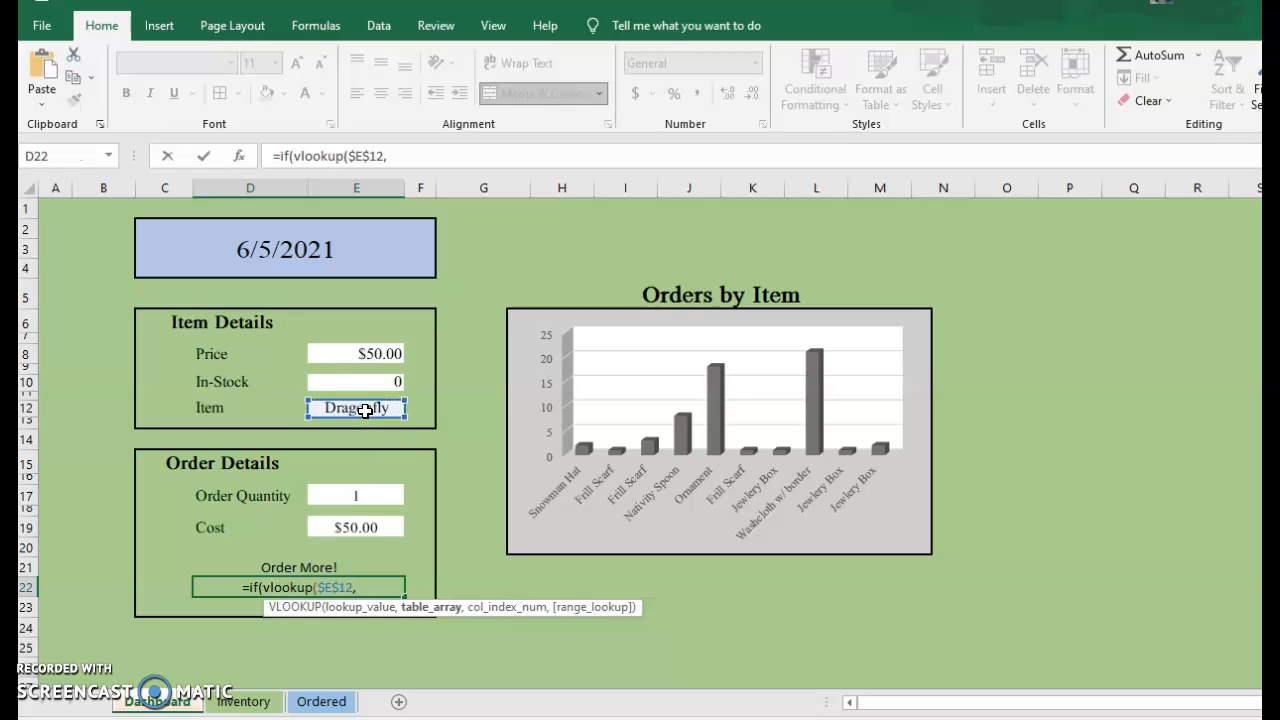
# Set the VLOOKUP table array to the absolute range $B$2:$F$24 on the Inventory sheet.
pyautogui.click(243, 701)
pyautogui.moveTo(133, 238); pyautogui.dragTo(529, 669)
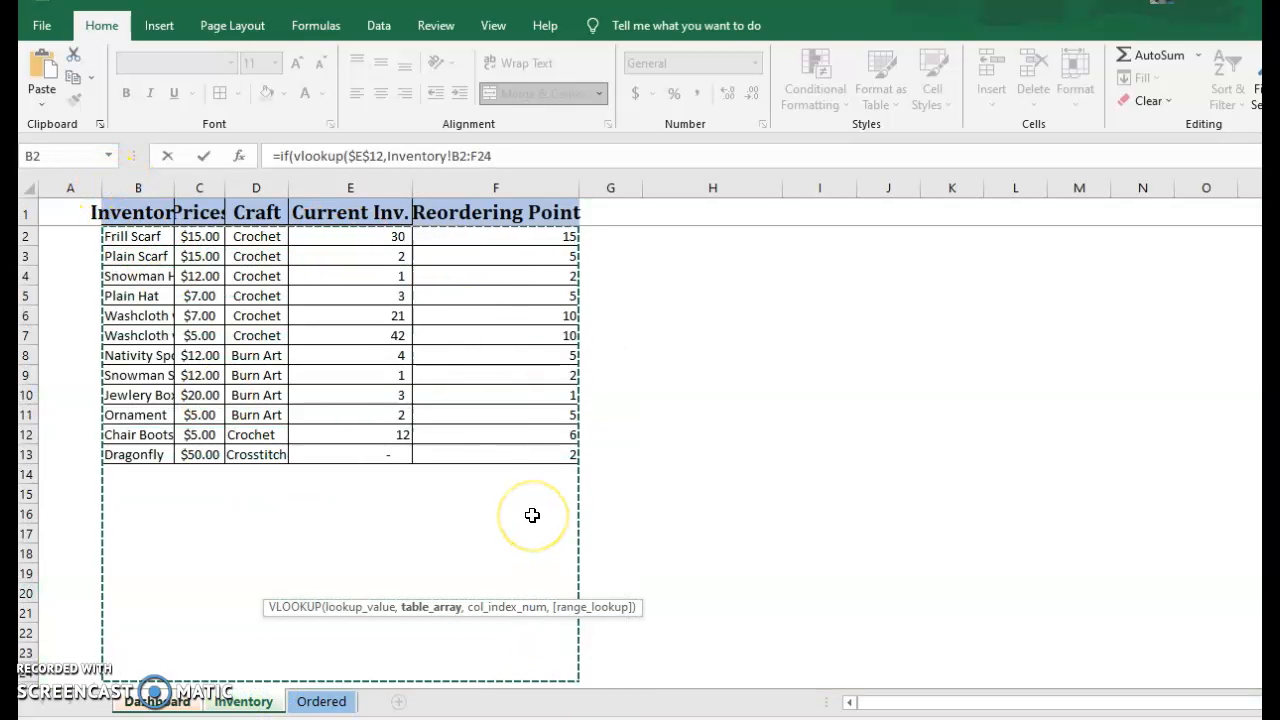
pyautogui.press('F4')
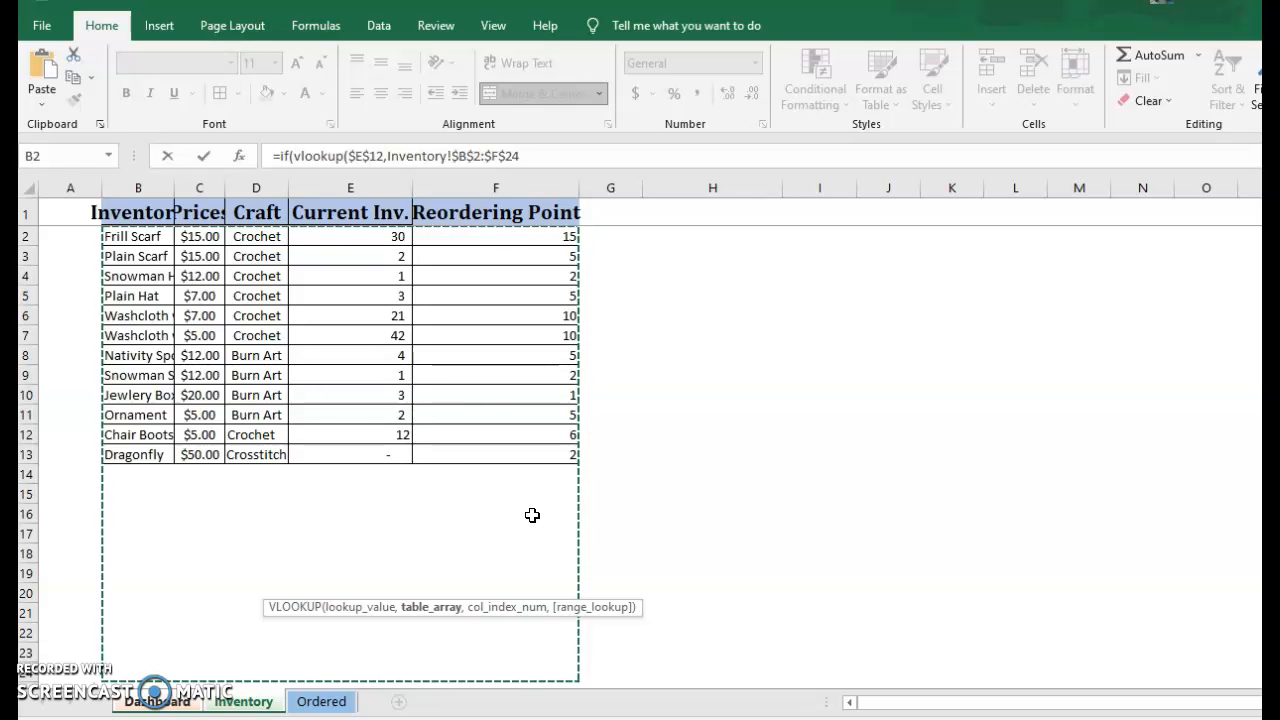
pyautogui.write(',')
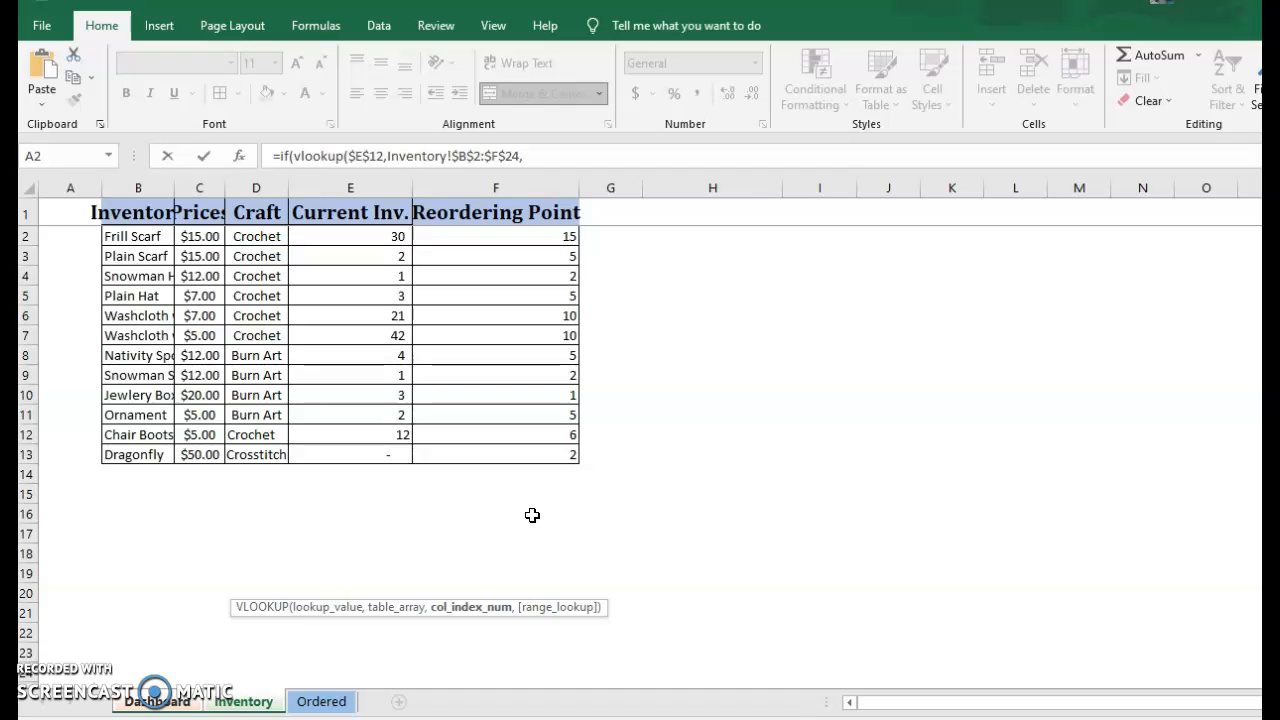
# Complete the D22 formula with 4,false)=0,"Out of Stock!), " " ) and accept Excel's suggested correction.
pyautogui.write('4,false)=0')
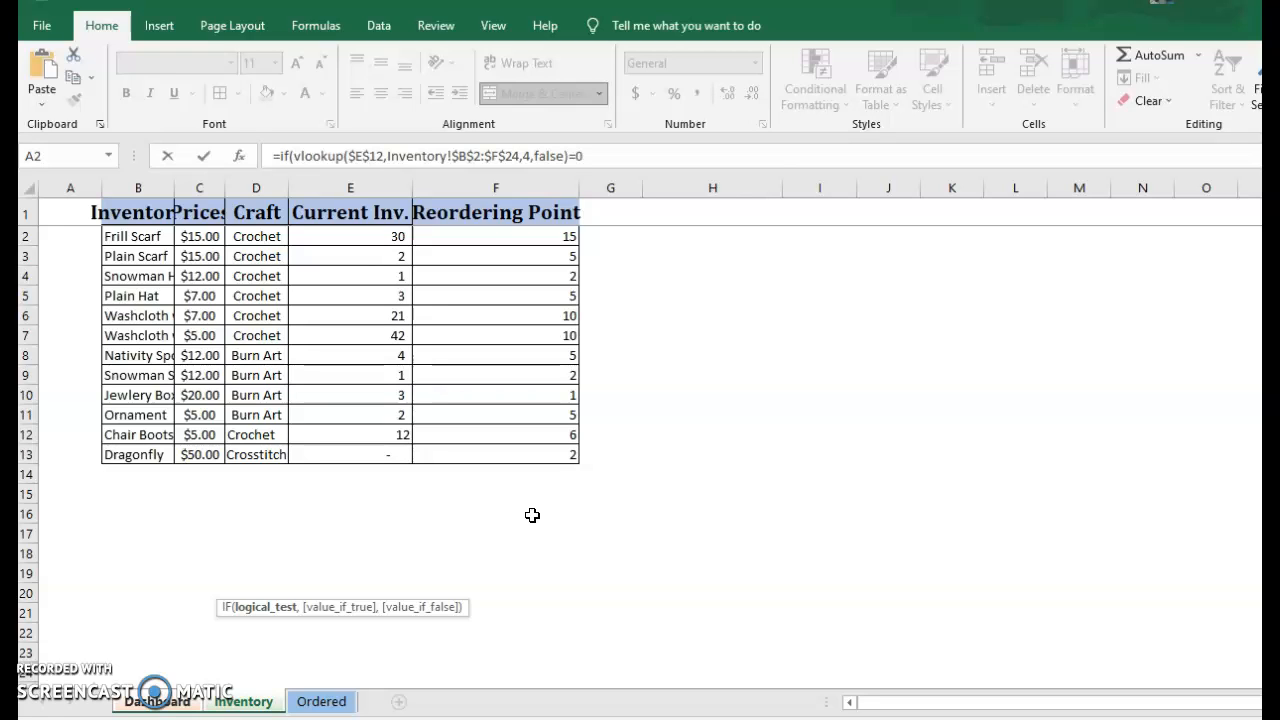
pyautogui.write(',"Out of Stock!), " " )')
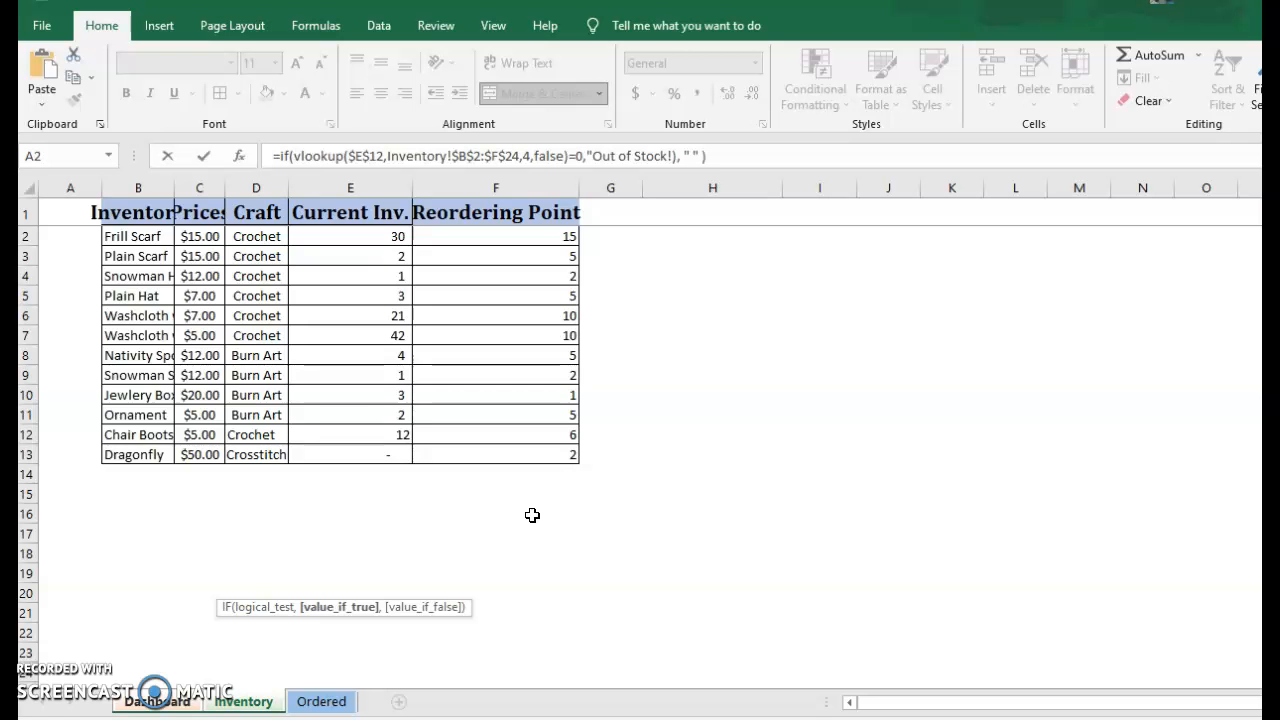
pyautogui.press('Return')
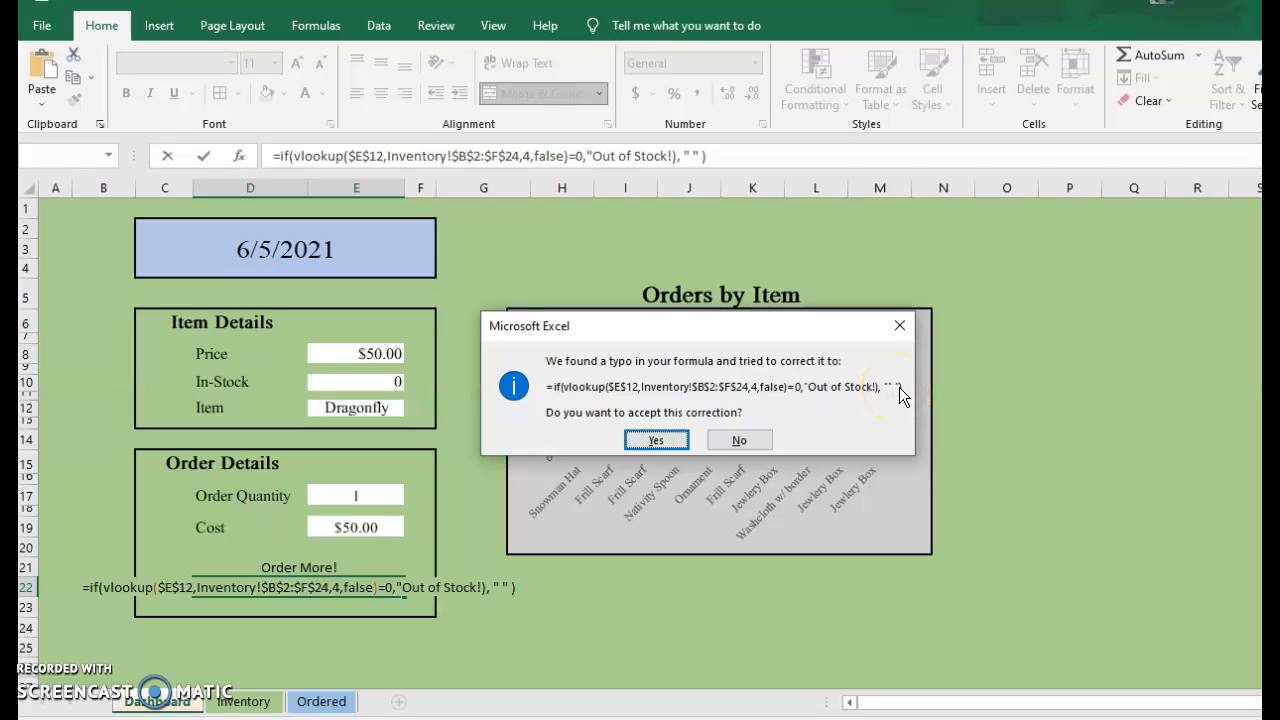
pyautogui.click(669, 444)
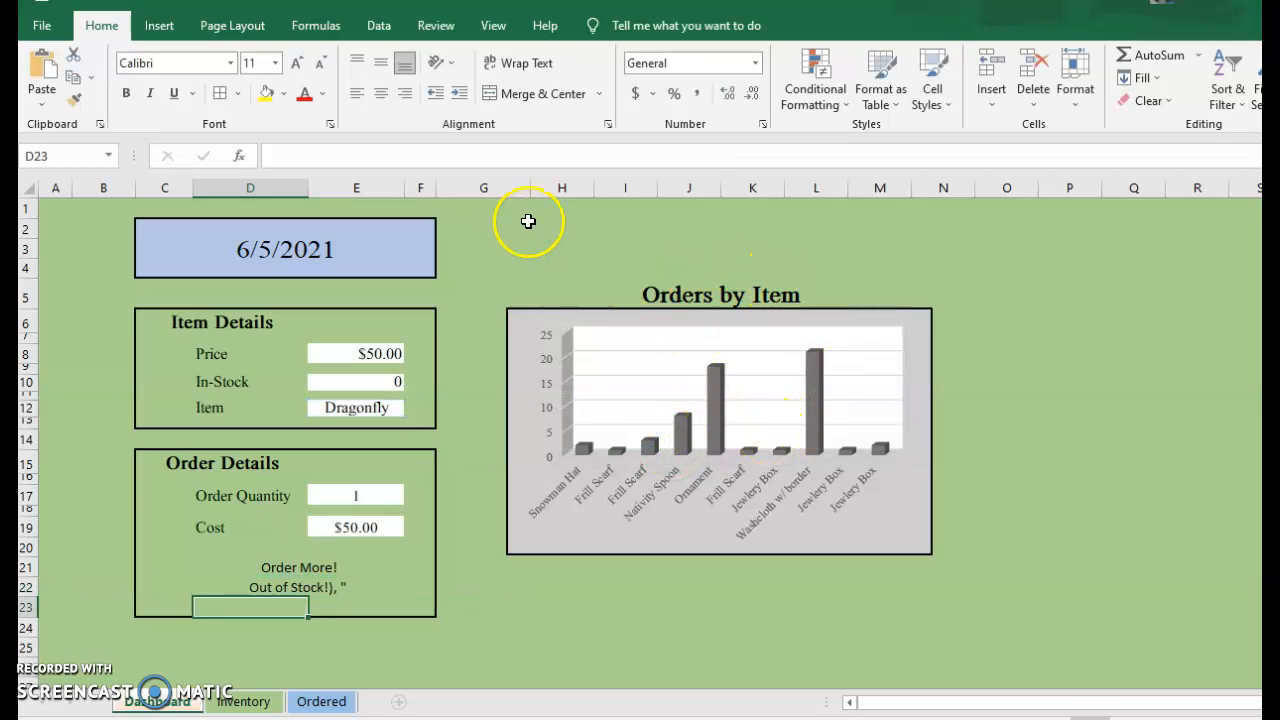
# Remove the extra quotation mark before the final blank text in D22's formula and decline the suggested correction.
pyautogui.click(332, 590)
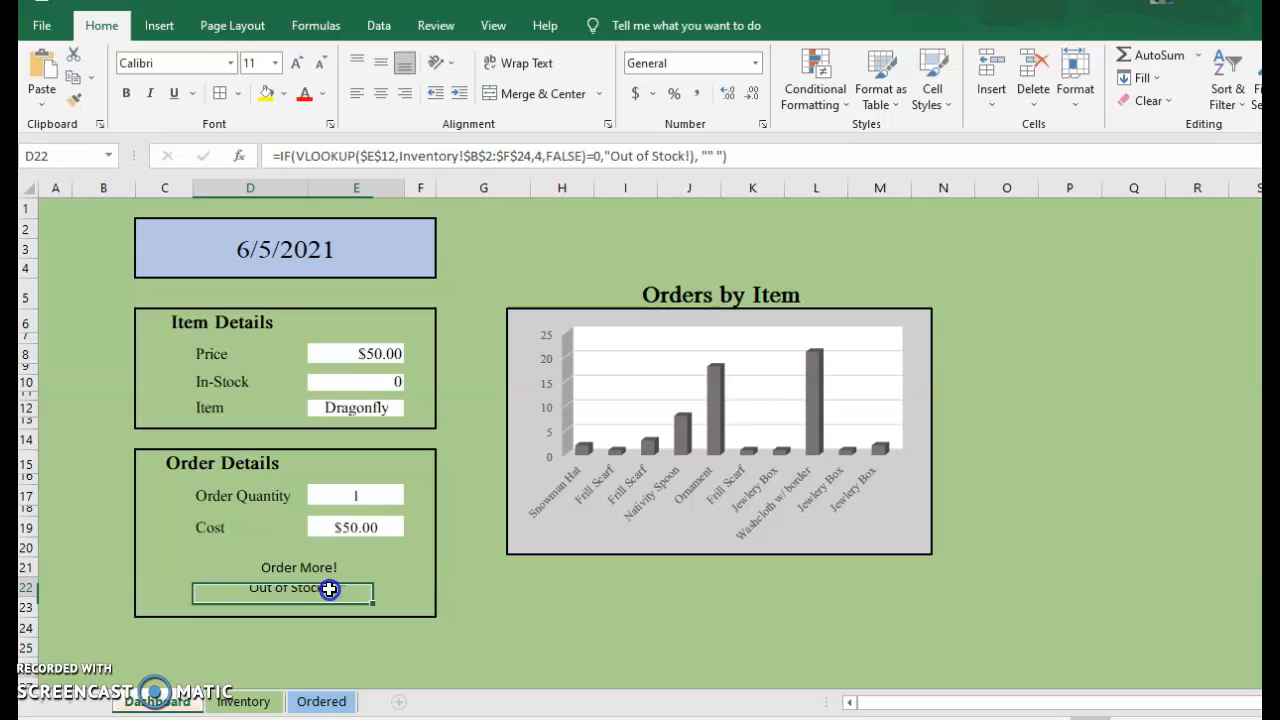
pyautogui.click(720, 157)
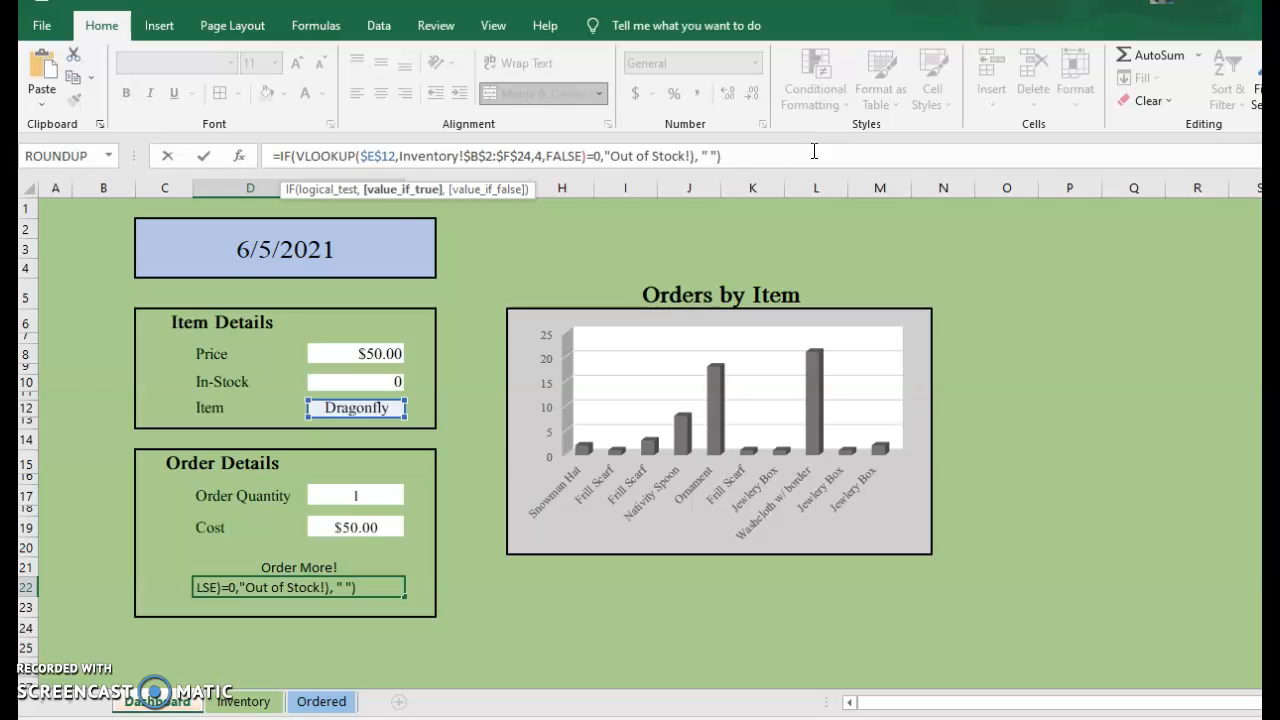
pyautogui.press('Return')
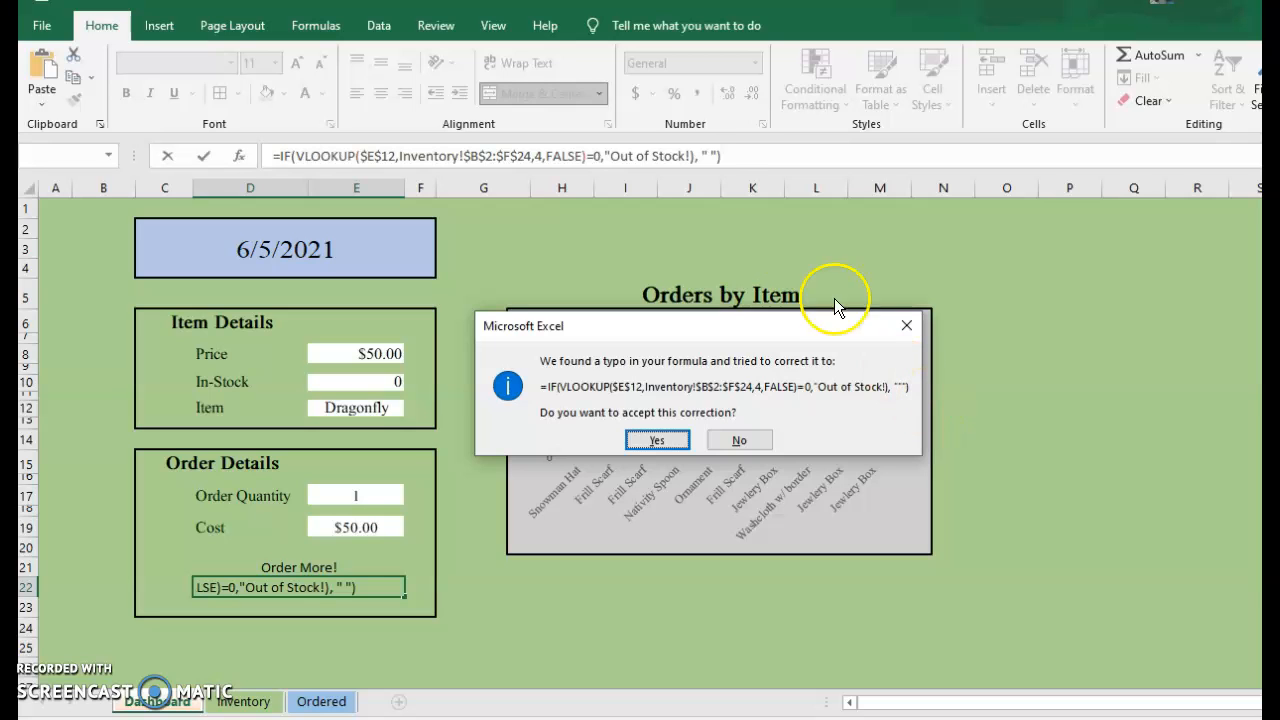
pyautogui.click(730, 440)
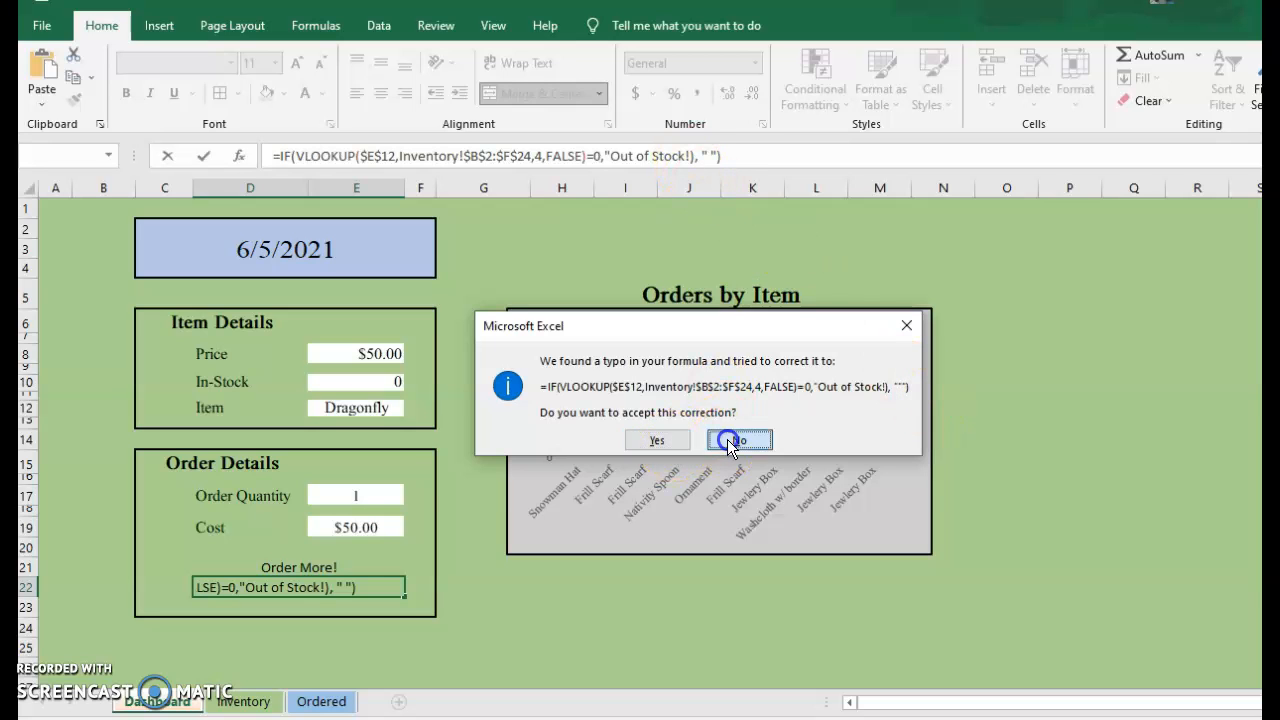
pyautogui.click(662, 473)
# Add the missing closing quotation mark after Out of Stock! in the D22 formula and try to enter it.
pyautogui.click(688, 156)
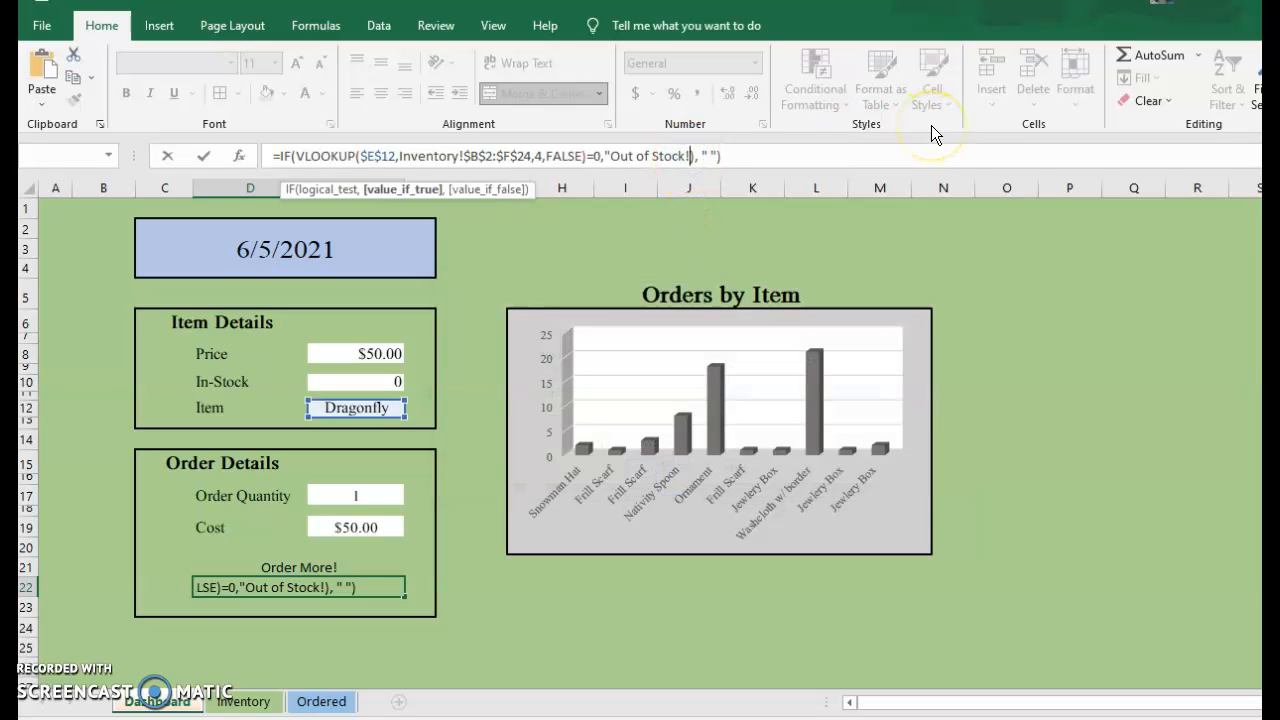
pyautogui.write('"')
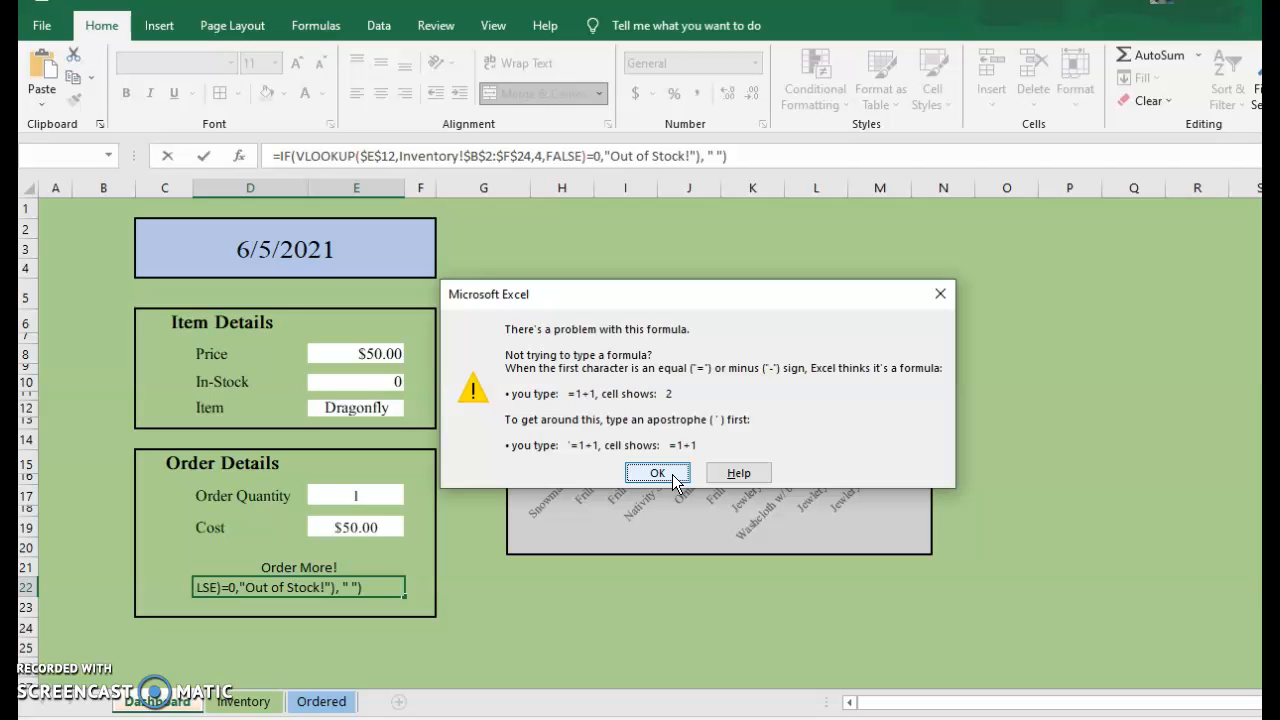
pyautogui.click(657, 473)
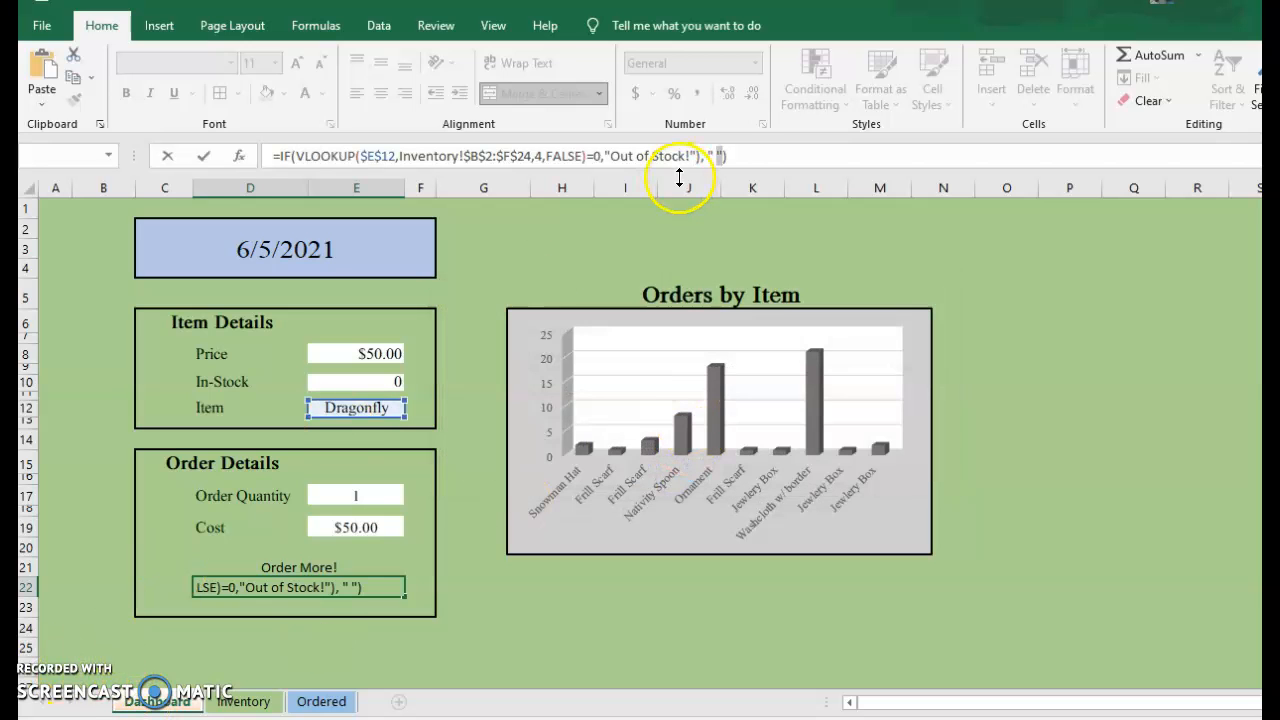
# Try entering the D22 formula without the comma before "Out of Stock!" and restore the comma.
pyautogui.click(726, 156)
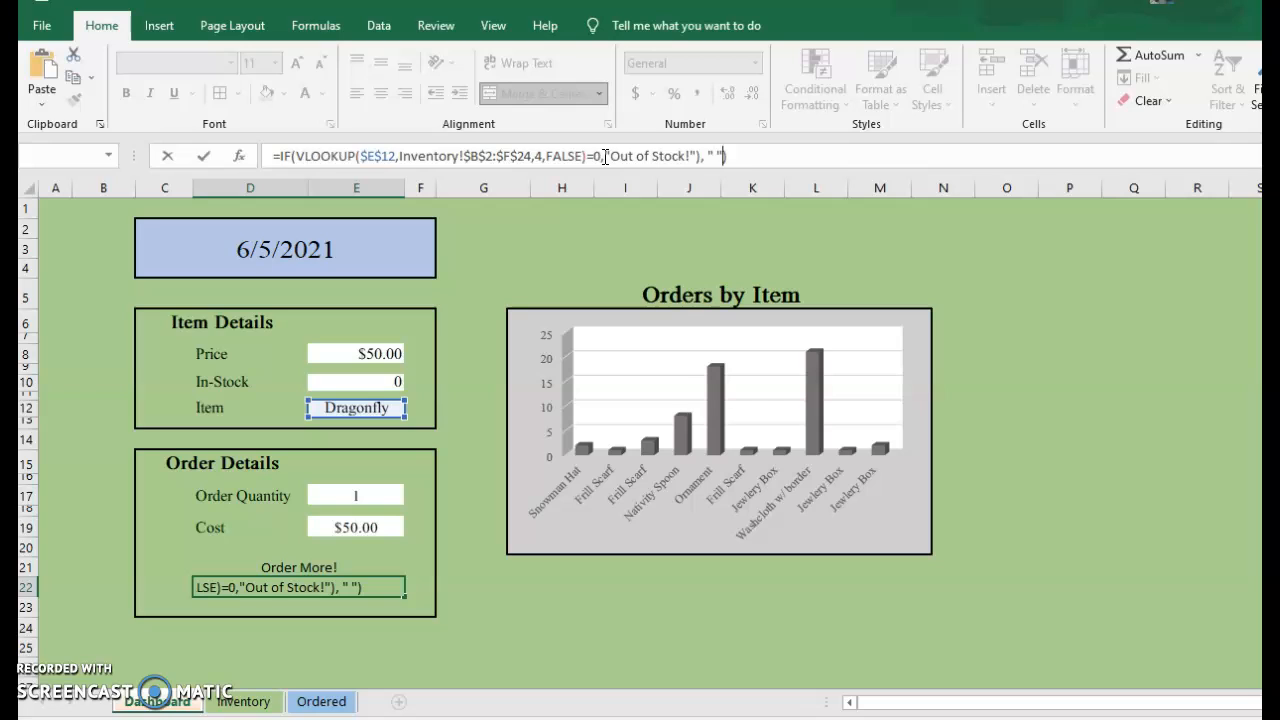
pyautogui.click(605, 156)
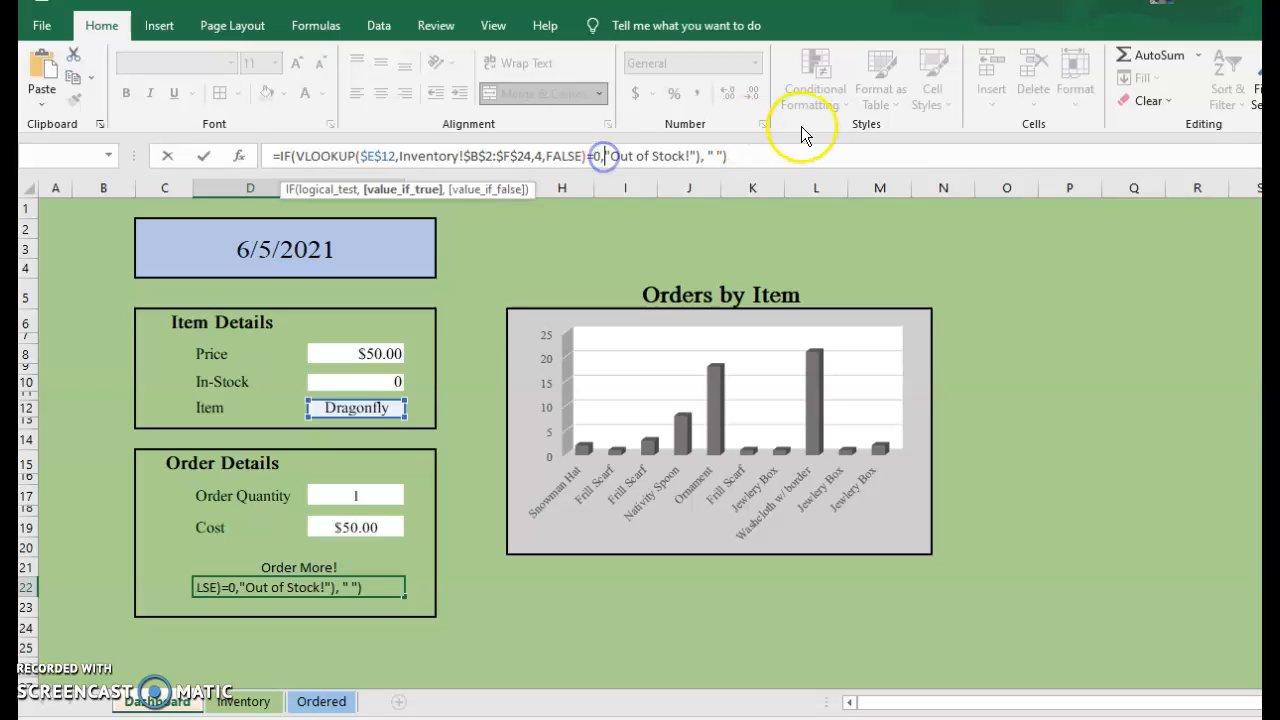
pyautogui.press('BackSpace')
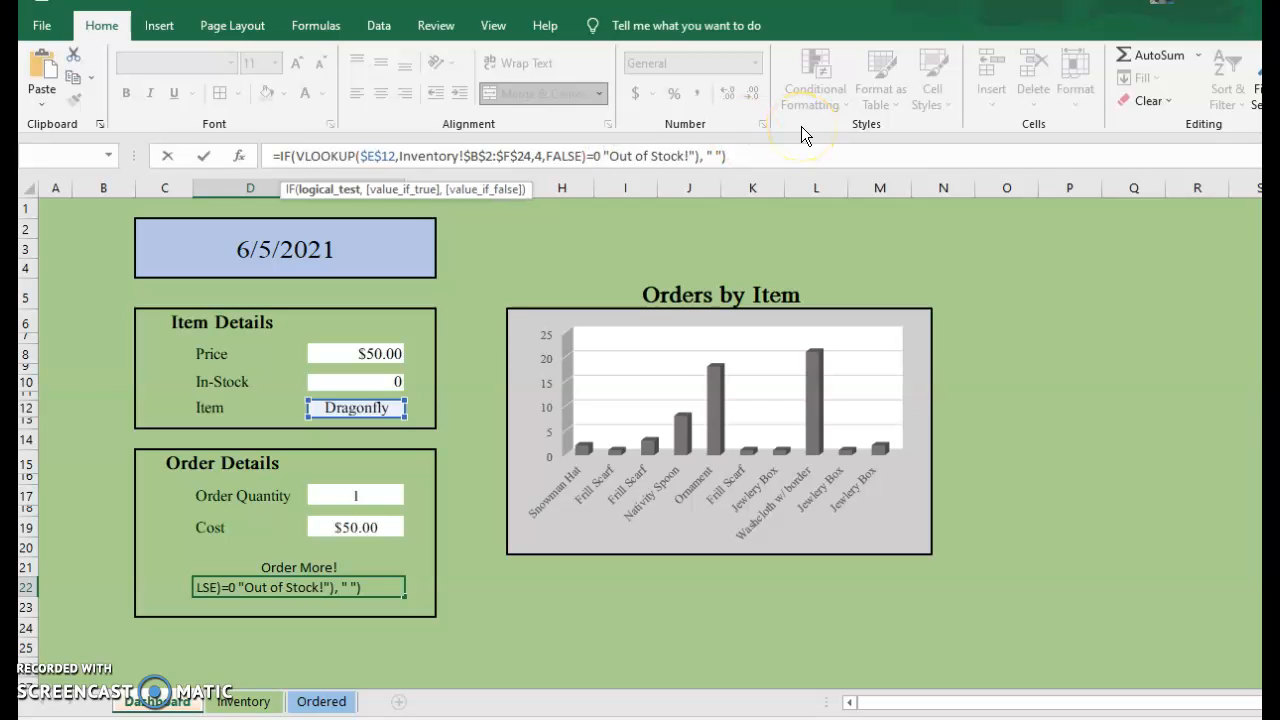
pyautogui.press('Return')
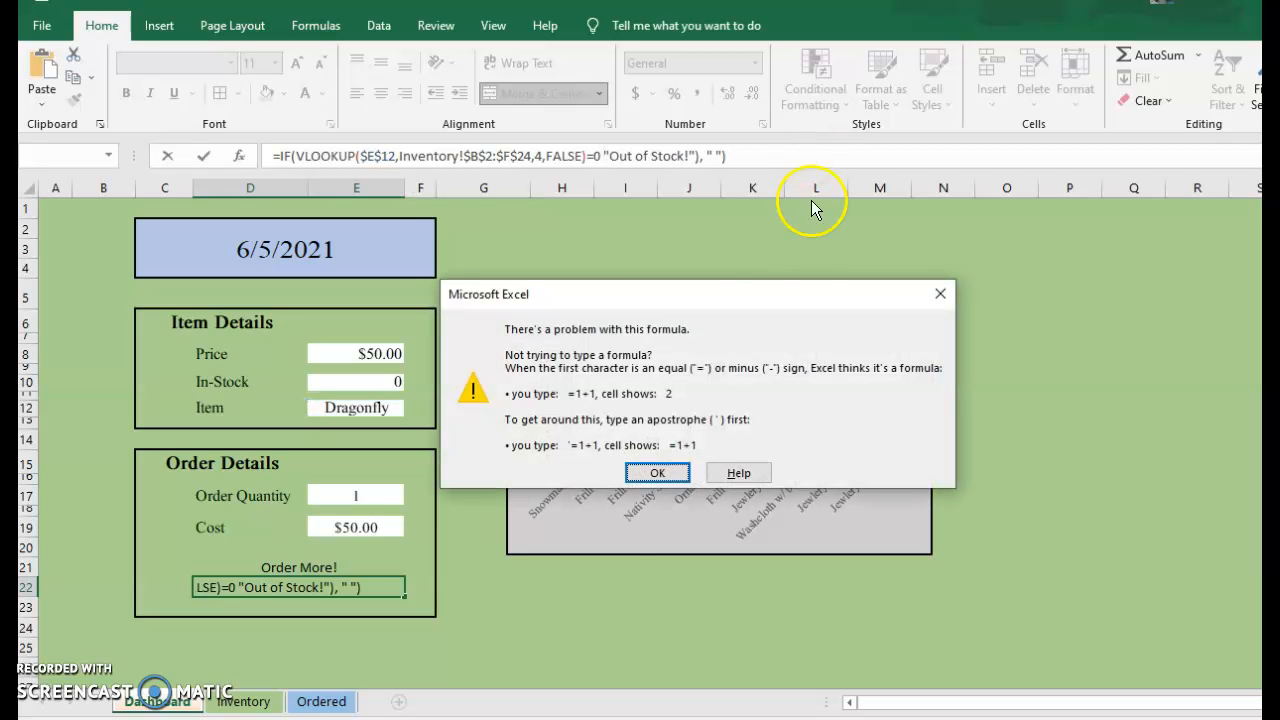
pyautogui.press('Return')
pyautogui.write(',')
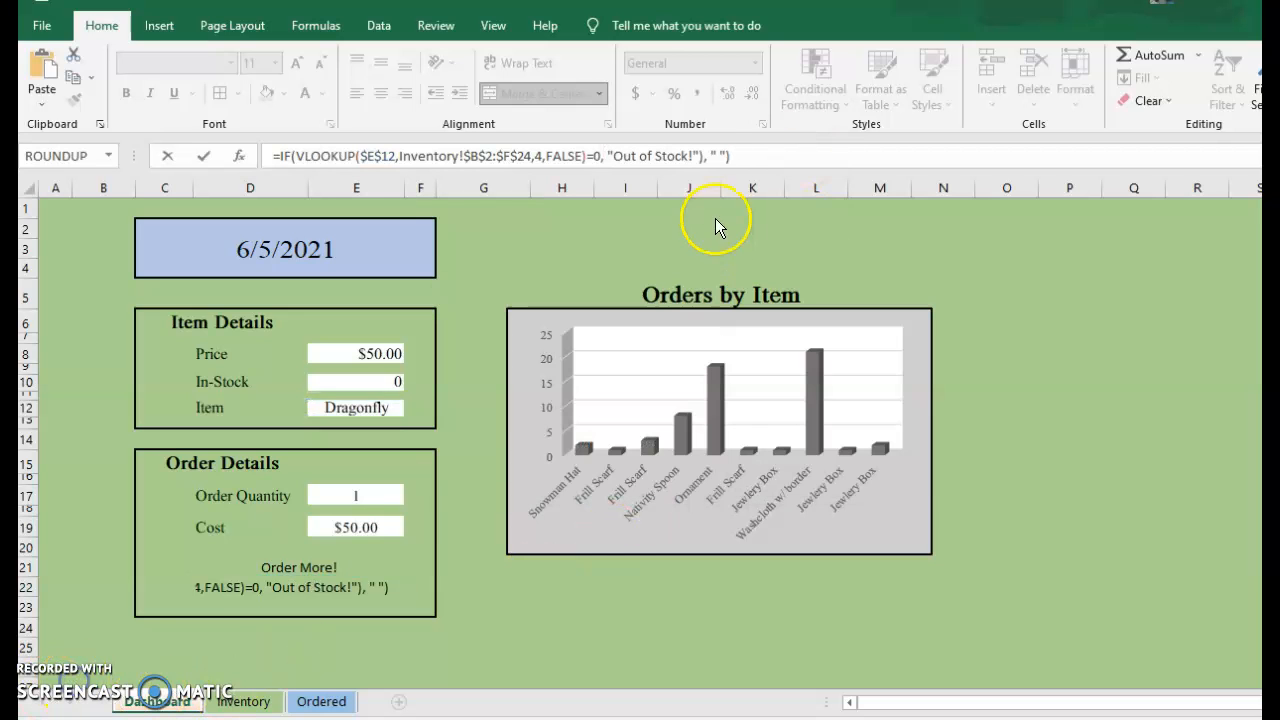
# Remove the extra closing parenthesis after "Out of Stock!" in the D22 formula and enter it.
pyautogui.click(708, 158)
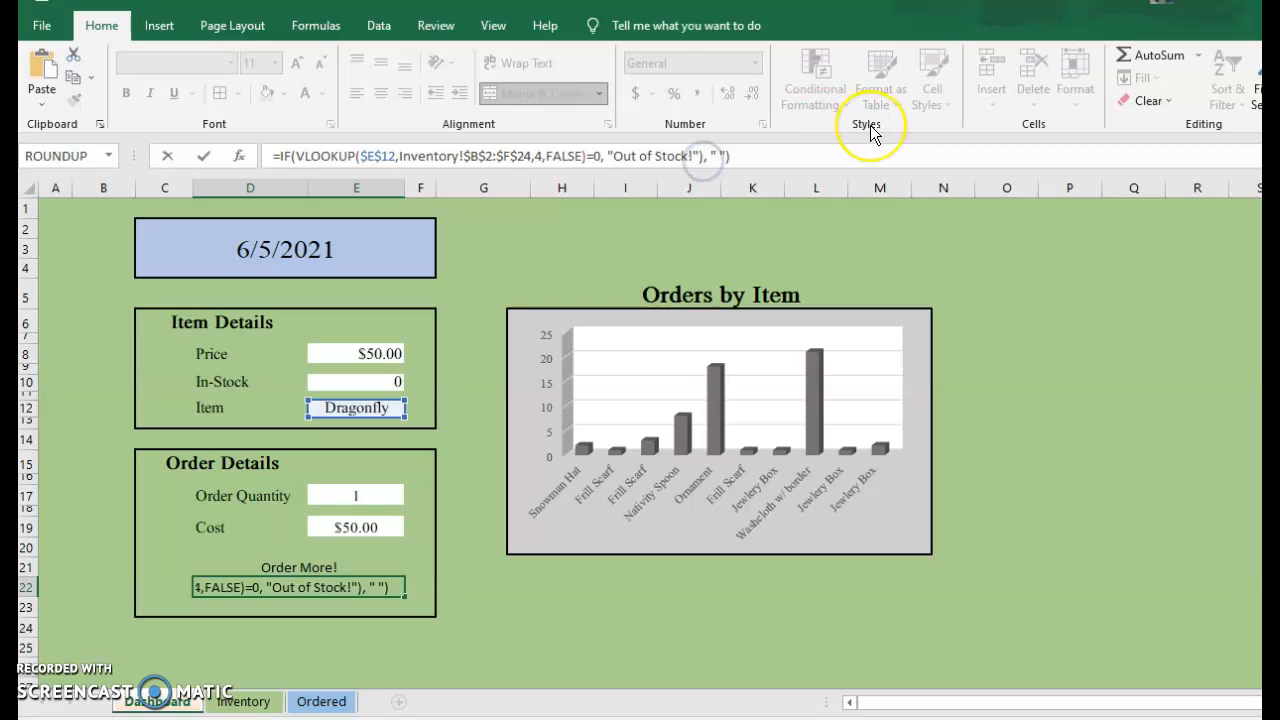
pyautogui.press('BackSpace')
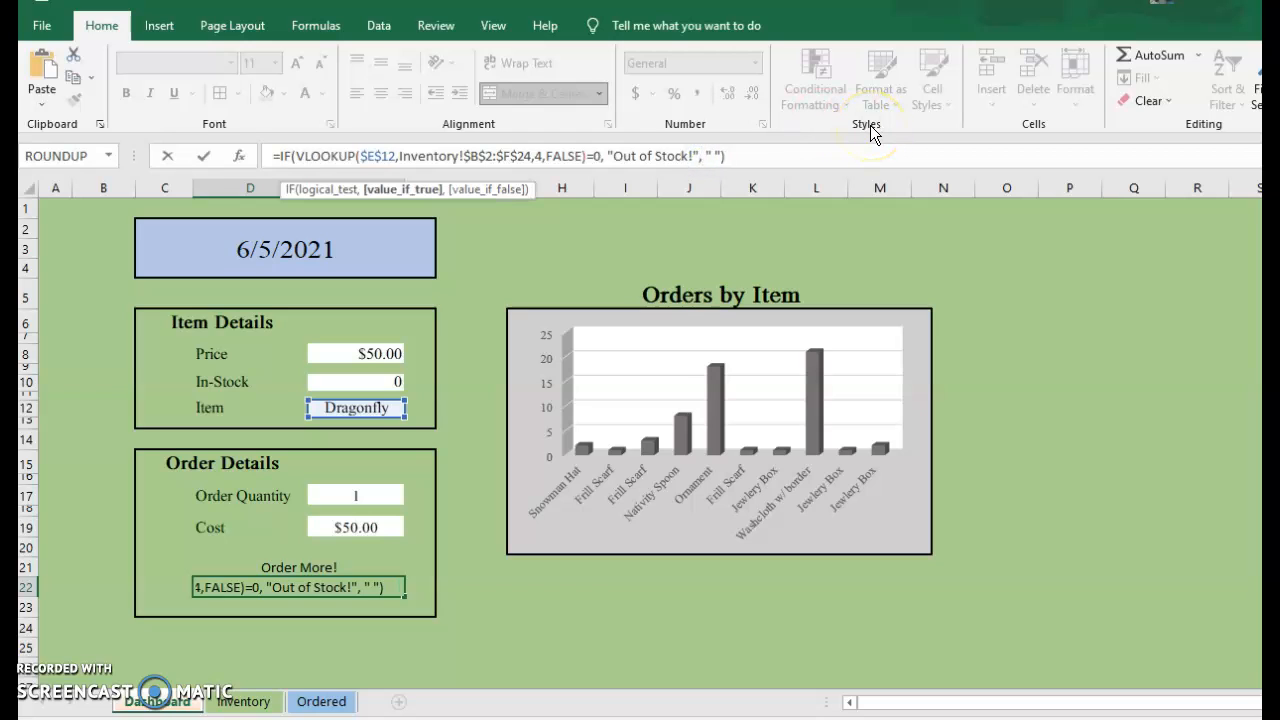
pyautogui.click(737, 156)
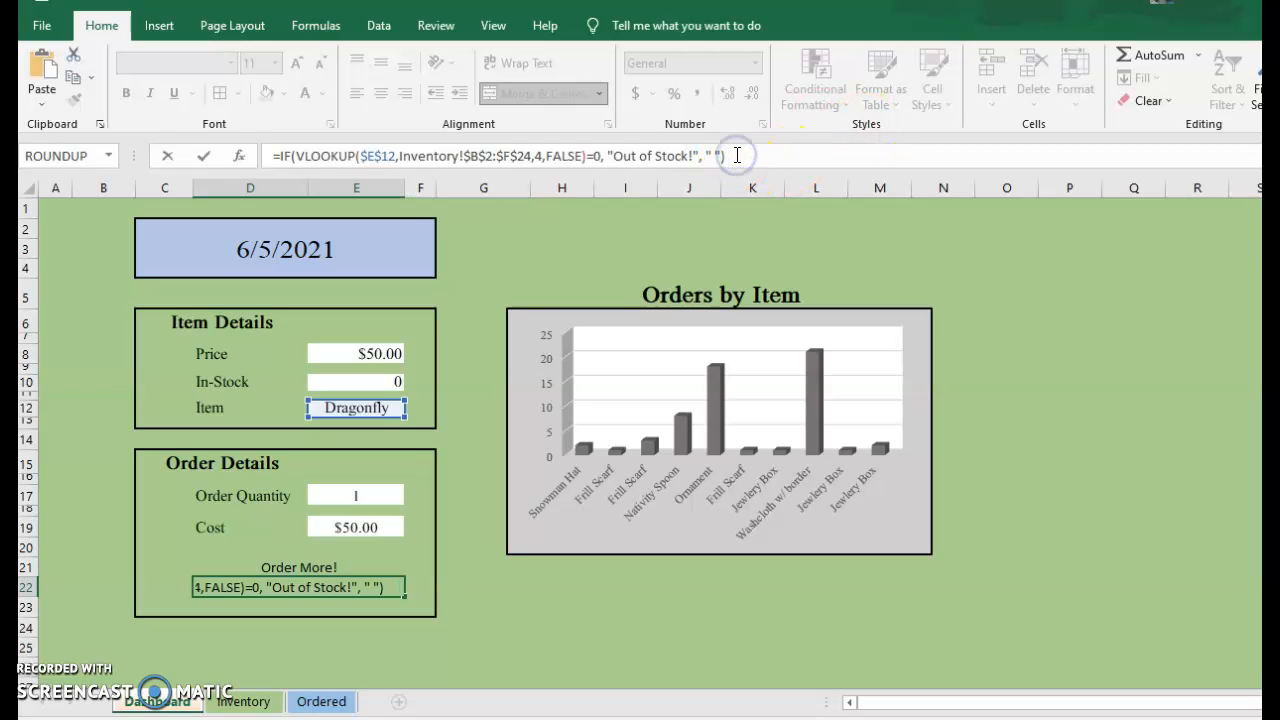
pyautogui.press('Return')
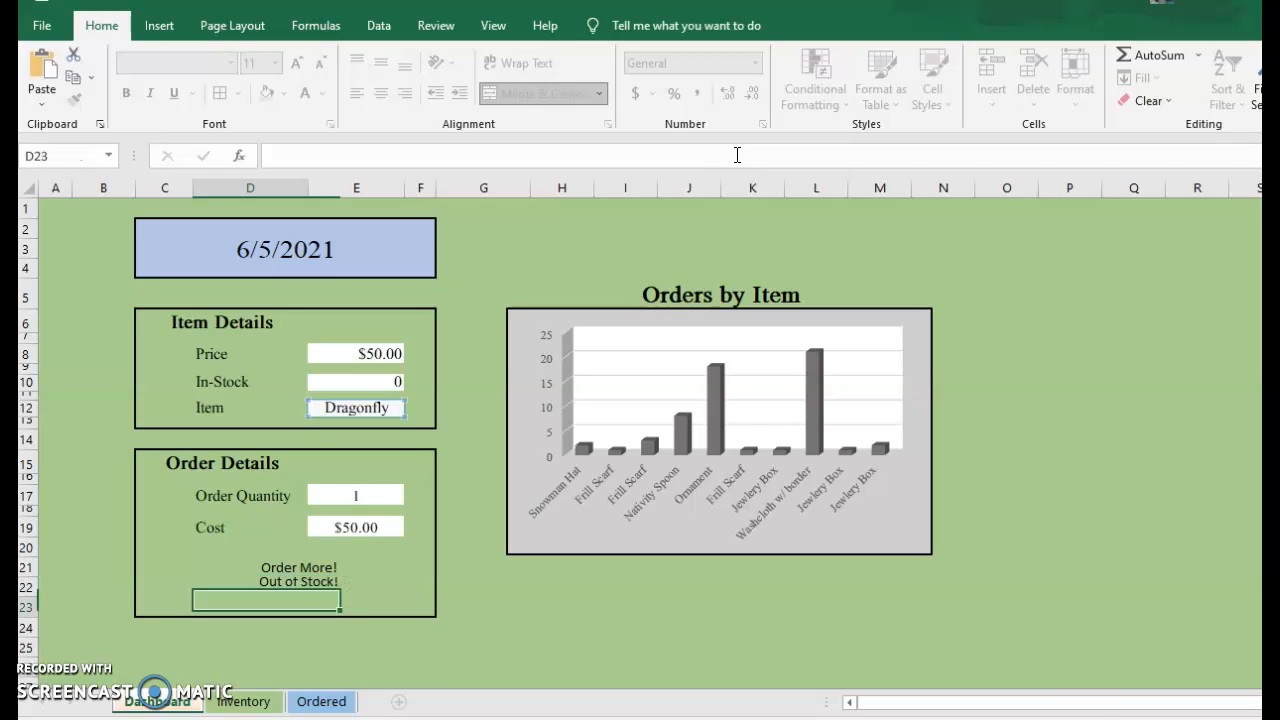
# Test the Order More! and Out of Stock! messages by setting the Dashboard date to 1/22/2021 and then 12/16/2020.
pyautogui.click(309, 567)
pyautogui.click(306, 589)
pyautogui.click(401, 262)
pyautogui.click(445, 229)
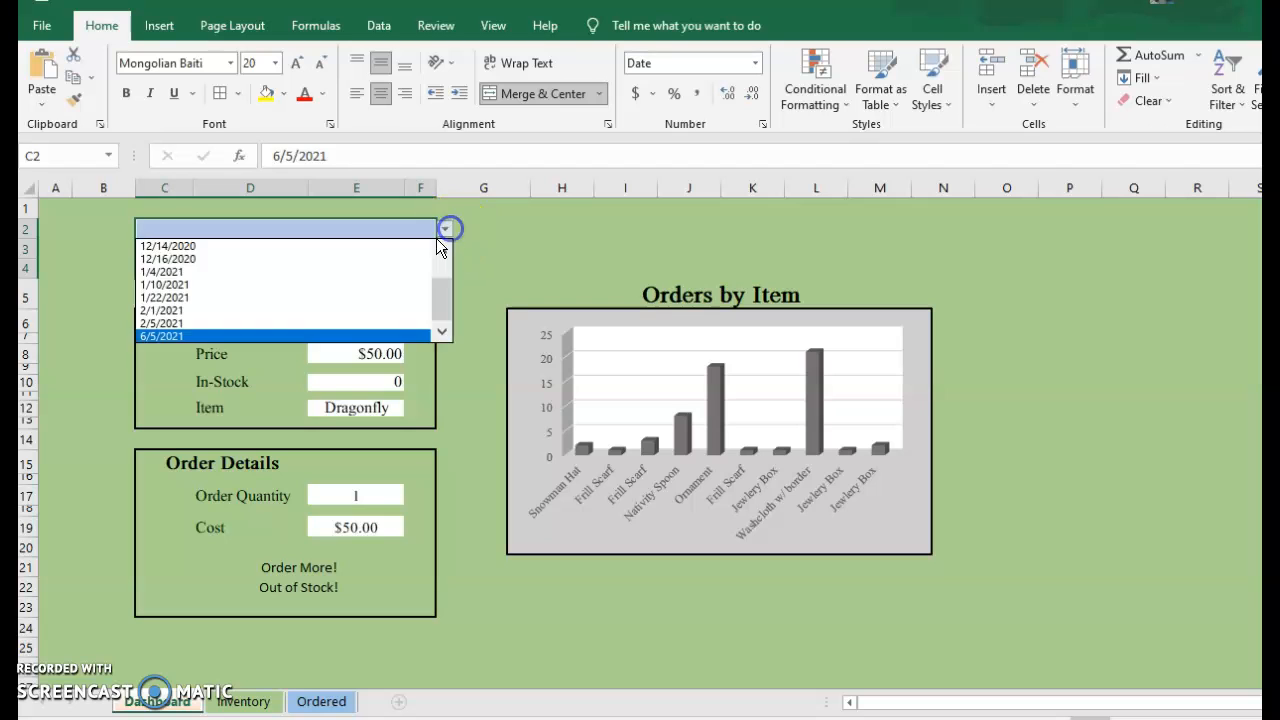
pyautogui.click(233, 292)
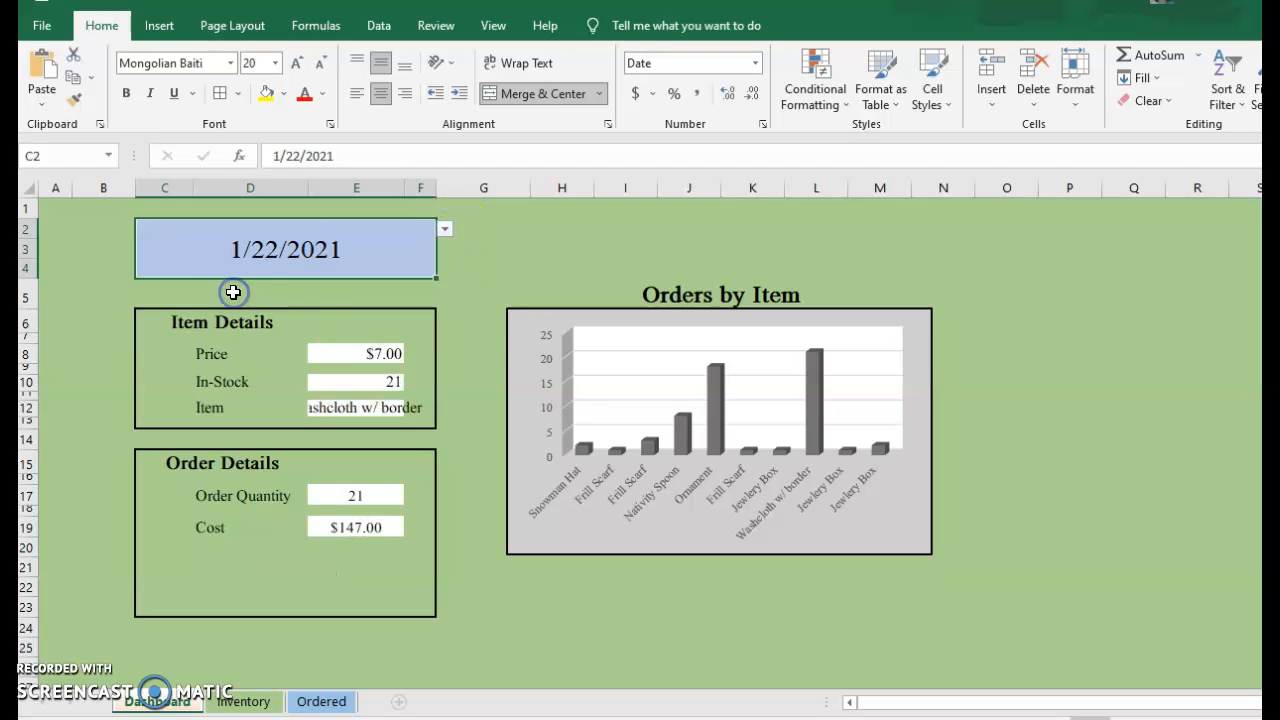
pyautogui.click(445, 229)
pyautogui.click(188, 260)
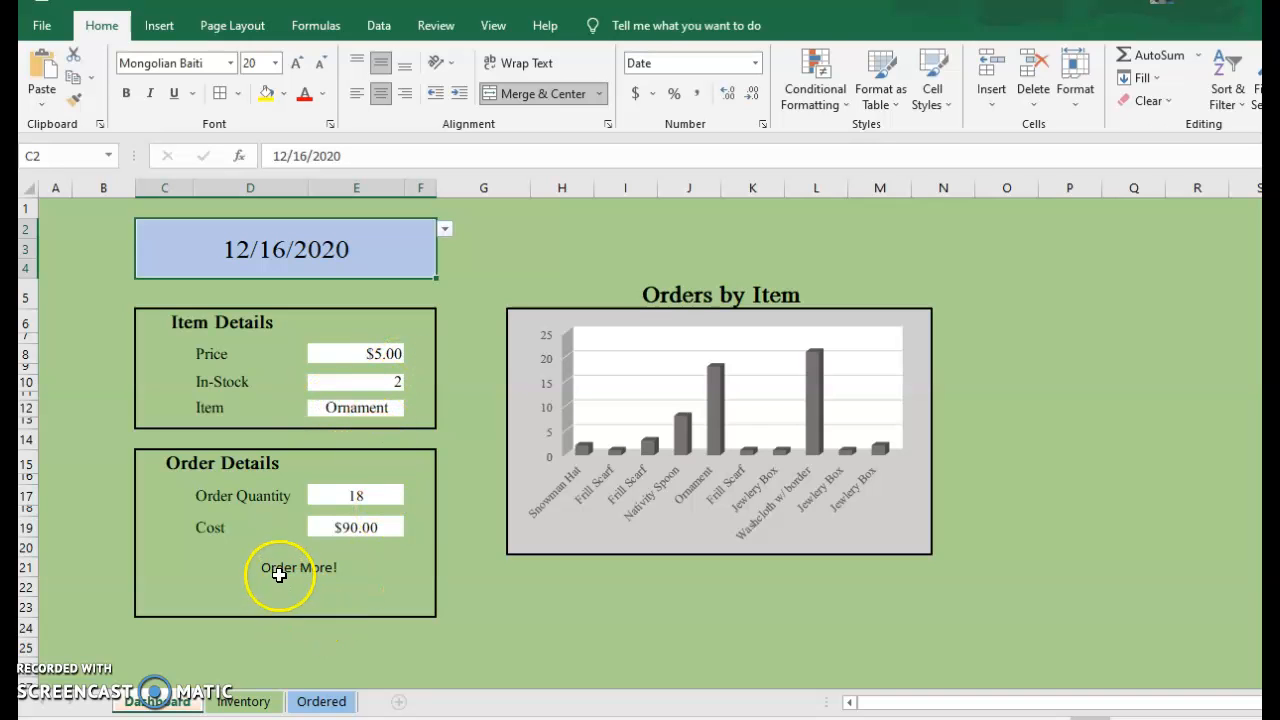
pyautogui.click(314, 593)
# Create a conditional formatting rule for the Order More! cell D21 that formats only cells with No Blanks.
pyautogui.click(309, 569)
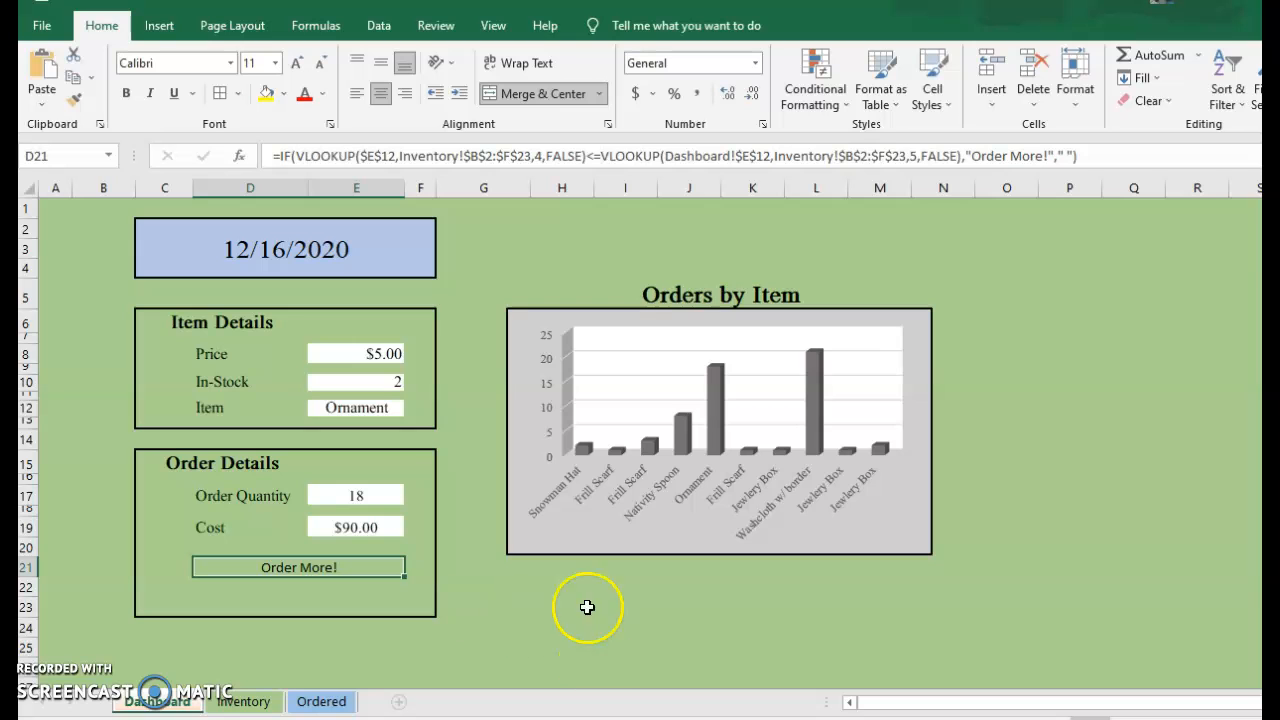
pyautogui.click(818, 82)
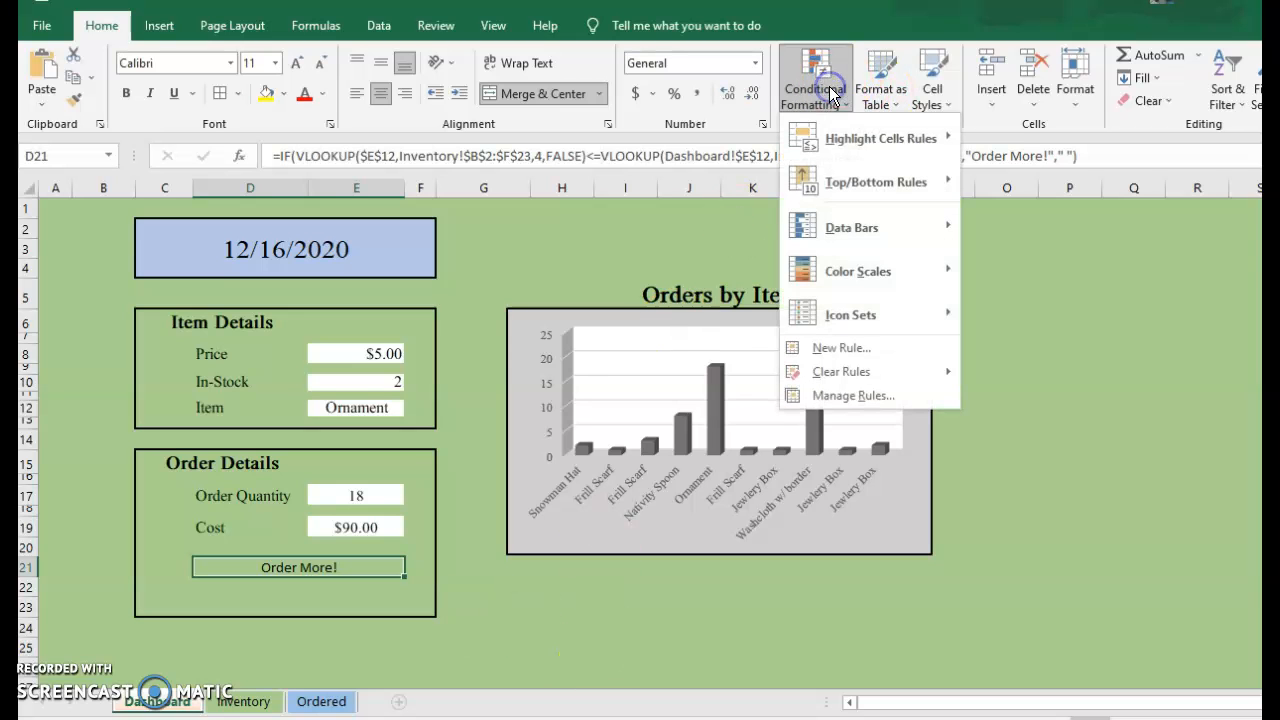
pyautogui.click(867, 350)
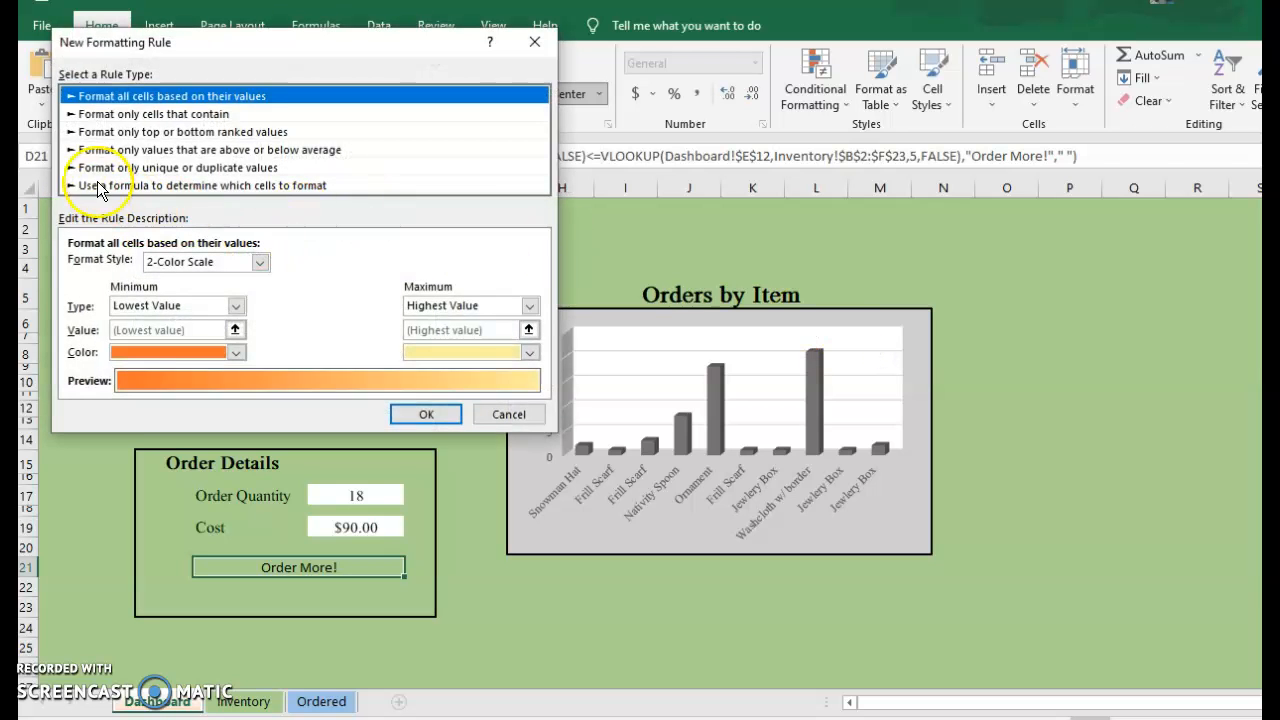
pyautogui.click(110, 115)
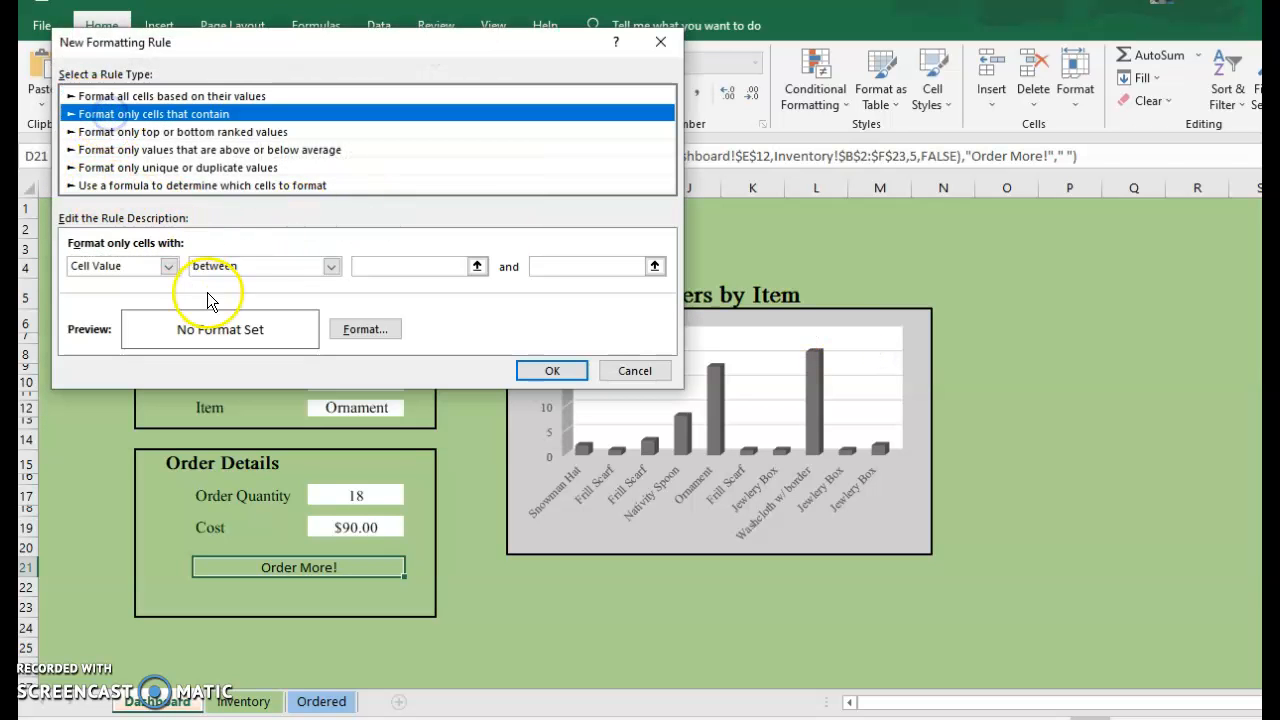
pyautogui.click(168, 266)
pyautogui.click(150, 324)
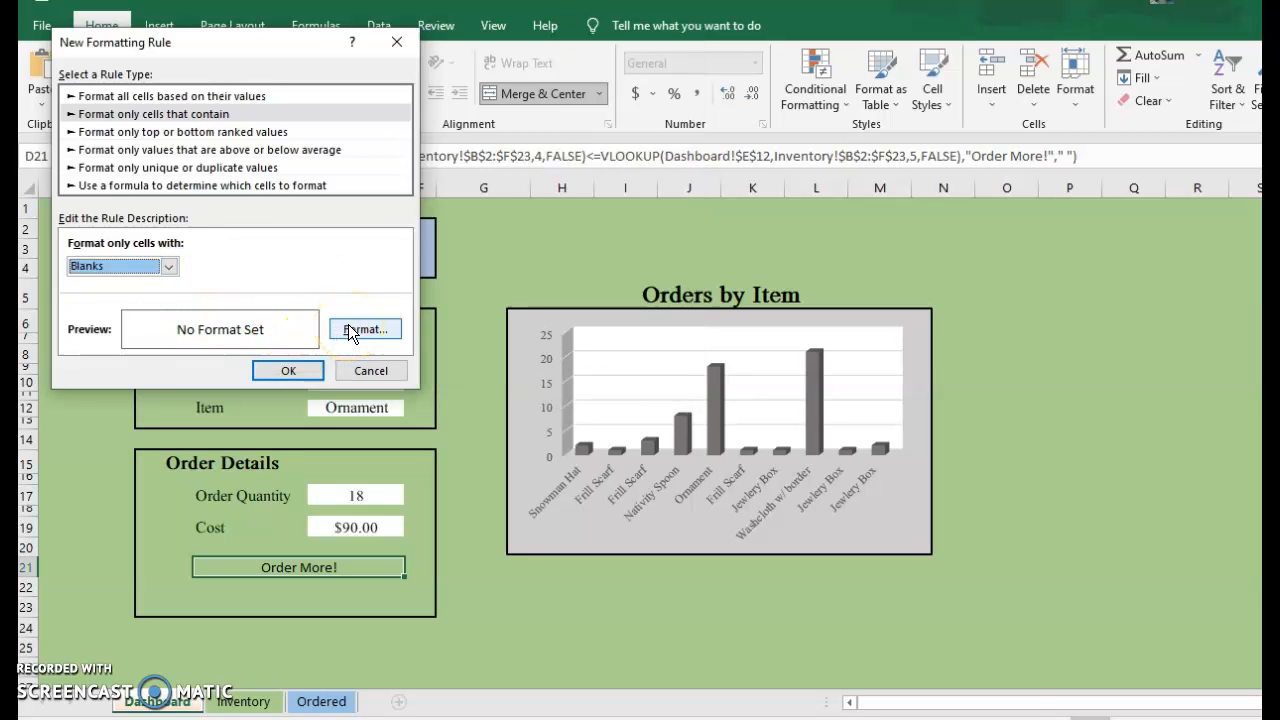
pyautogui.click(166, 266)
pyautogui.click(145, 337)
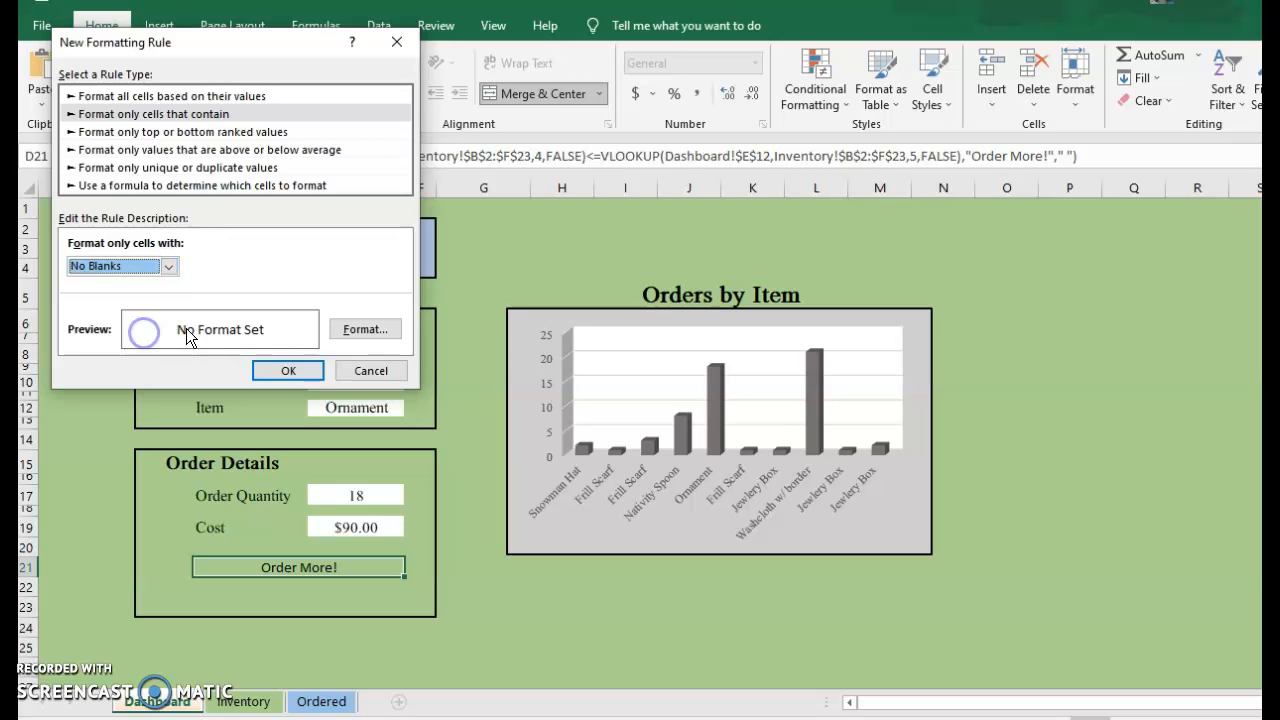
# Set the rule's font format to bold with the automatic colour.
pyautogui.click(362, 329)
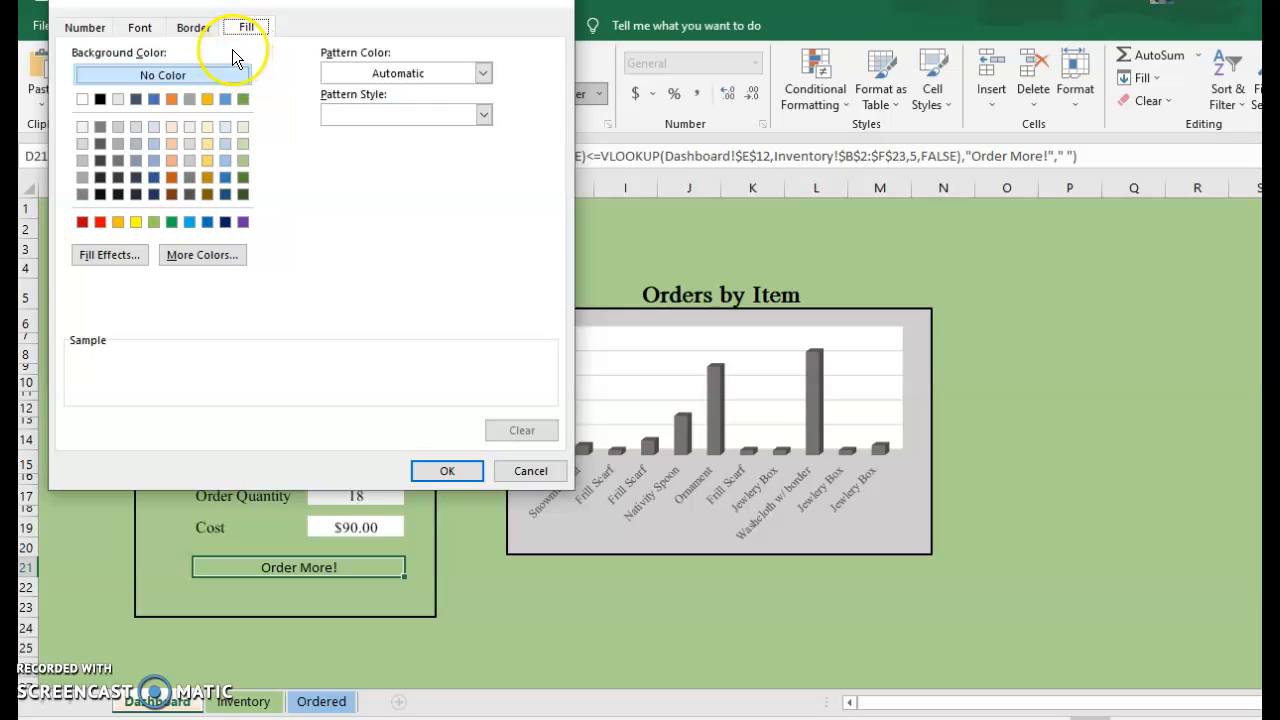
pyautogui.click(140, 27)
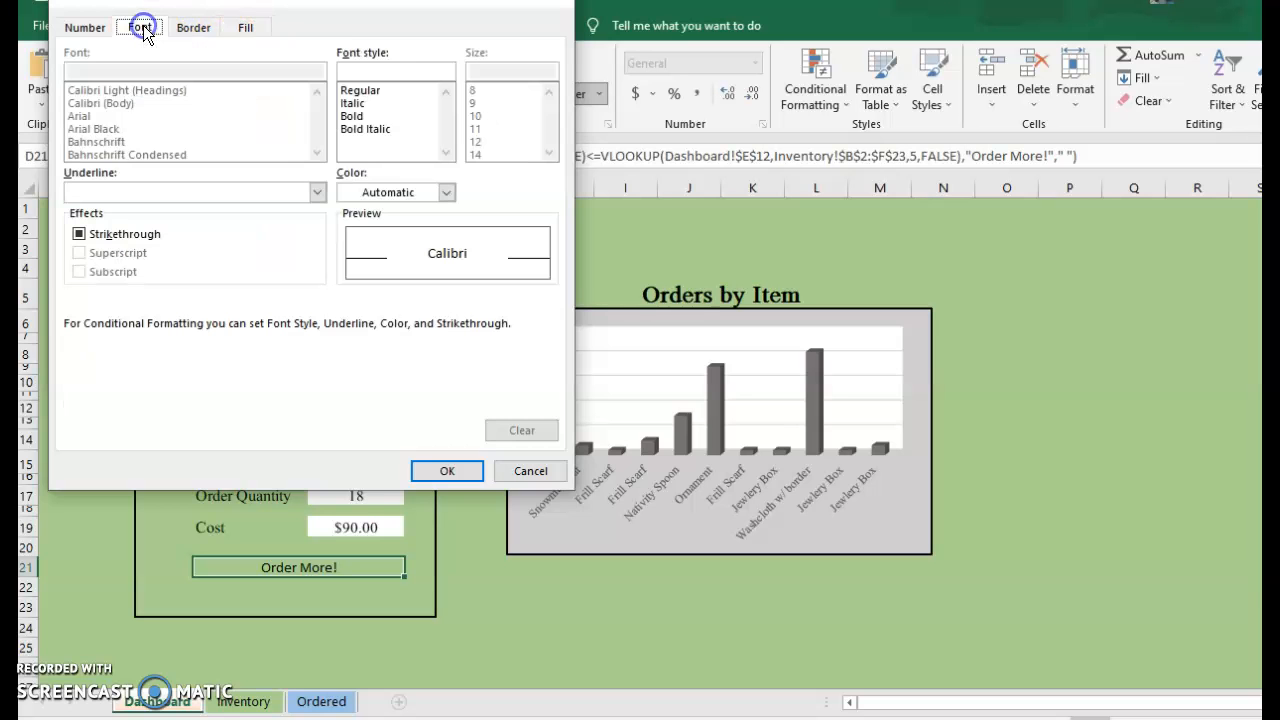
pyautogui.click(445, 195)
pyautogui.click(366, 218)
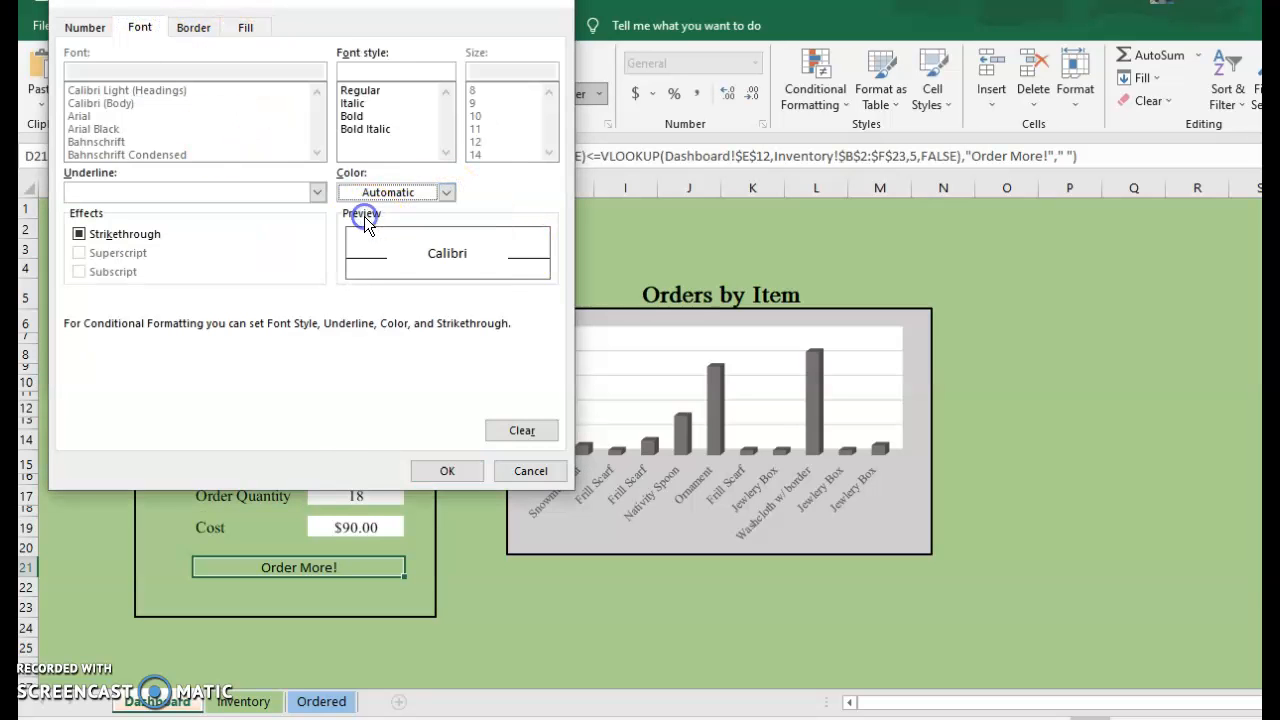
pyautogui.click(352, 116)
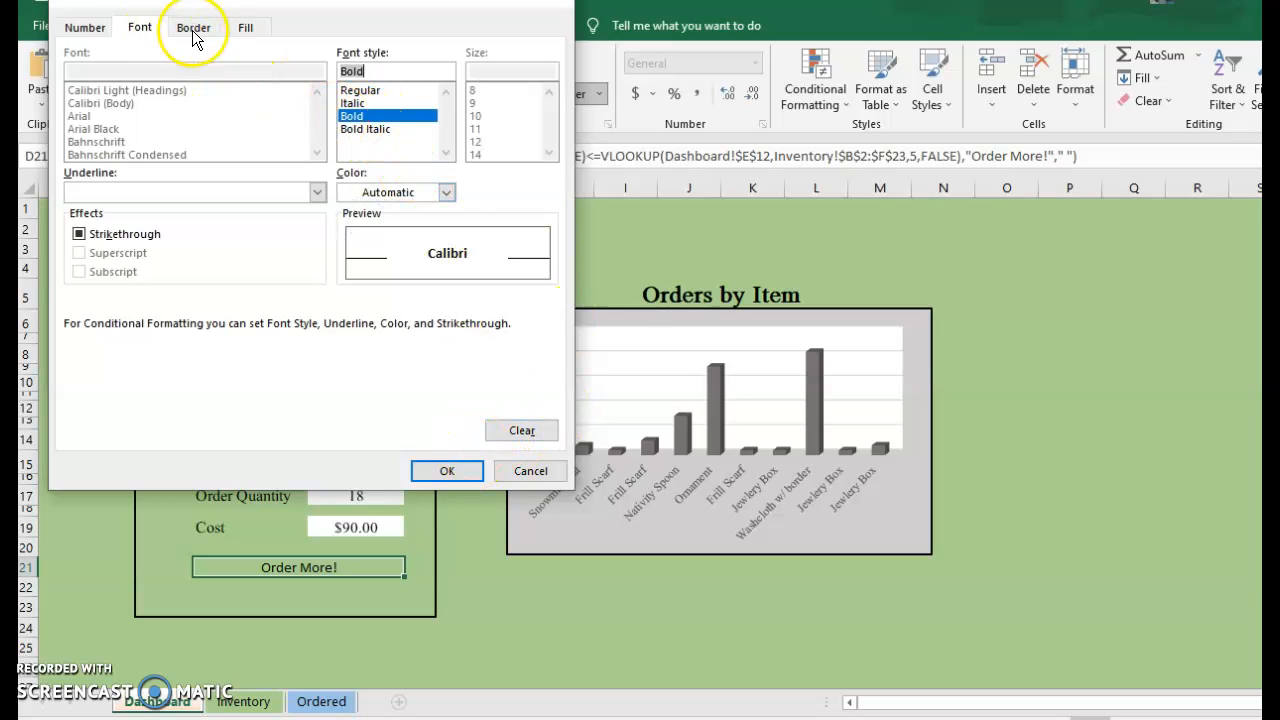
# Give the rule a light grey background fill with a darker grey dotted pattern.
pyautogui.click(245, 28)
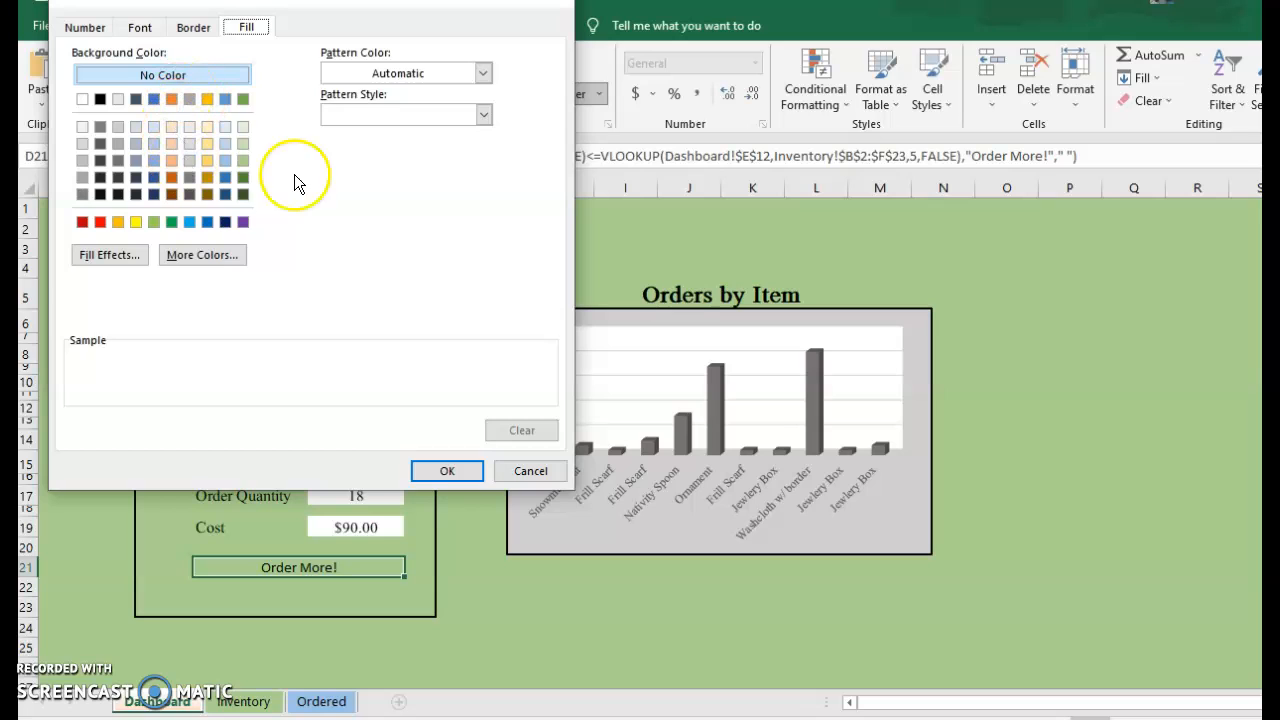
pyautogui.click(123, 142)
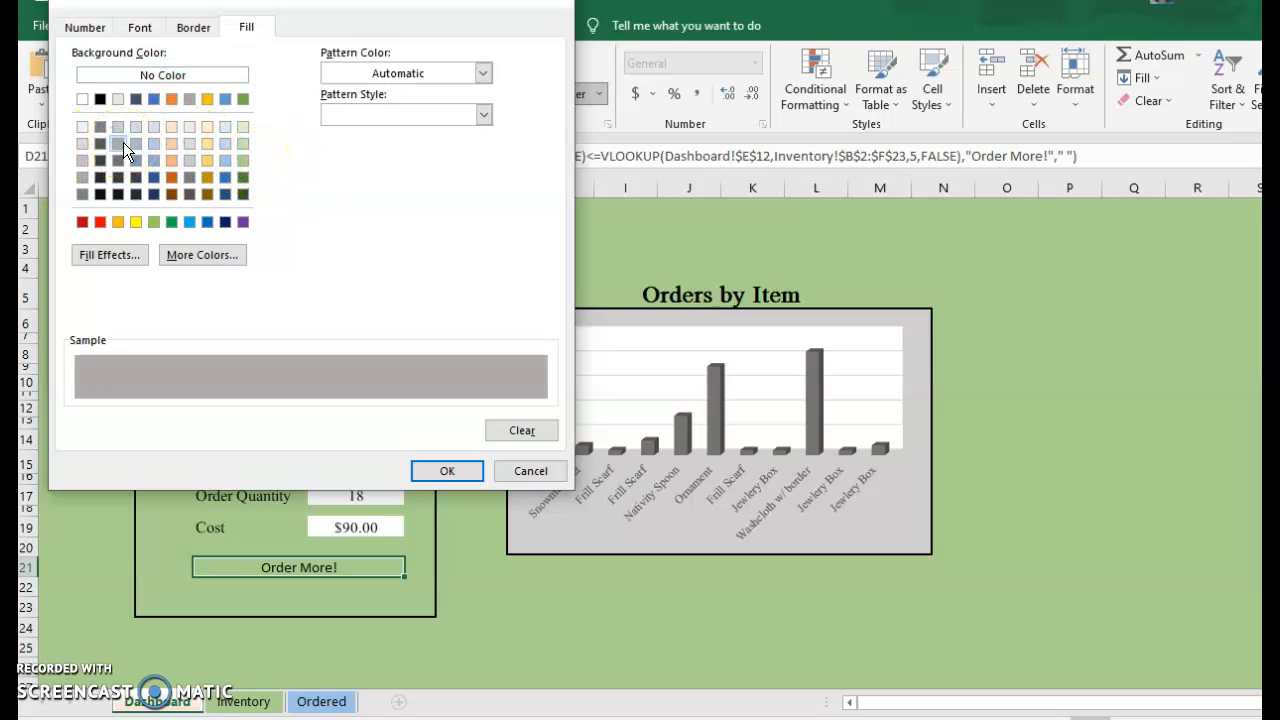
pyautogui.click(477, 72)
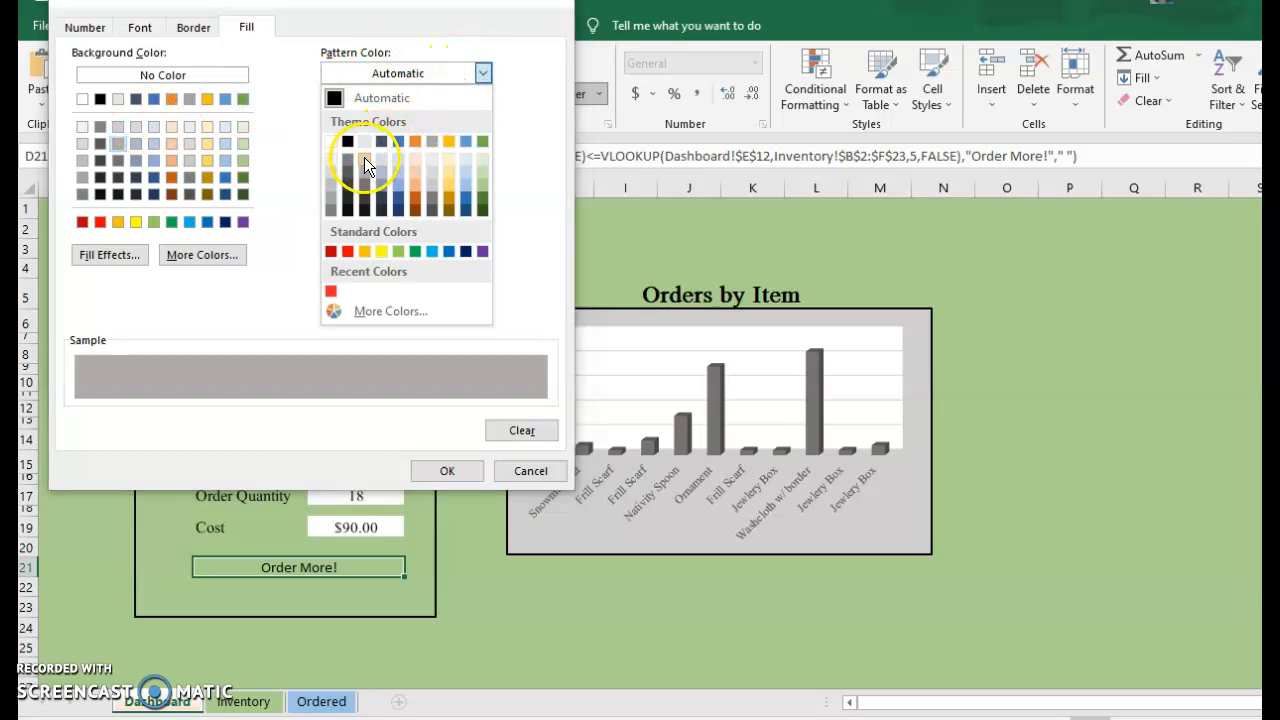
pyautogui.click(365, 172)
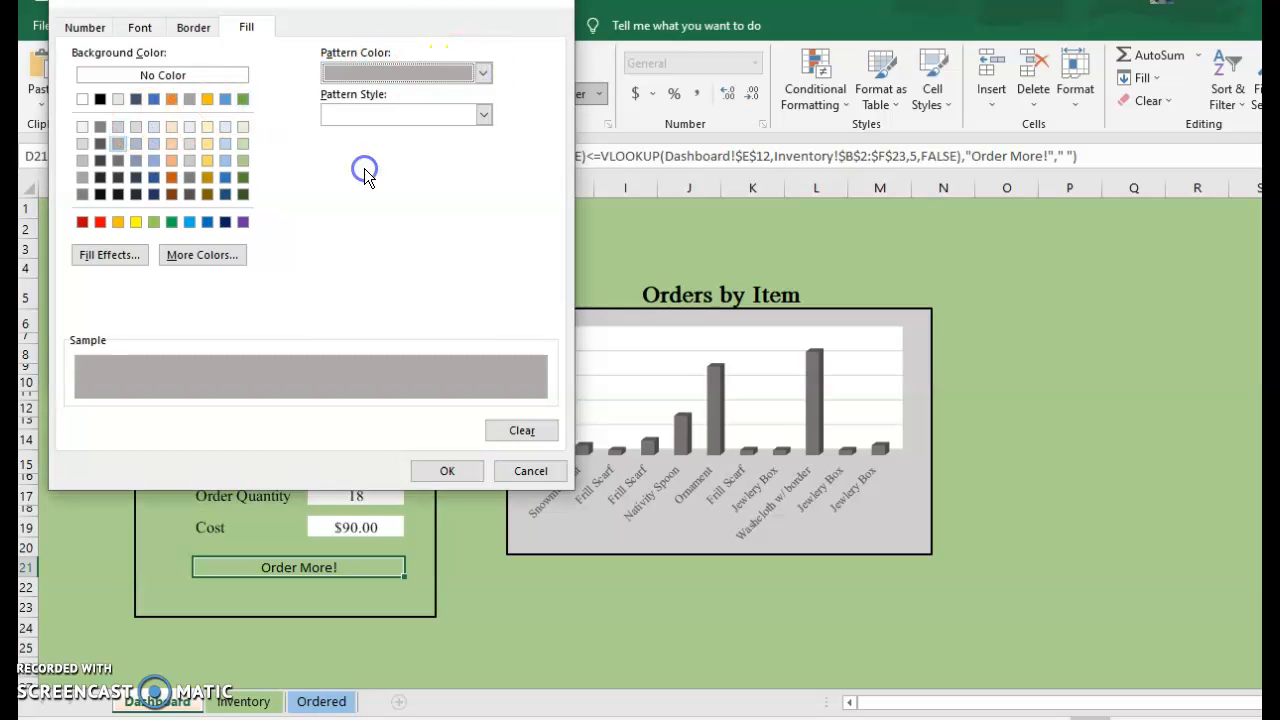
pyautogui.click(412, 106)
pyautogui.click(456, 184)
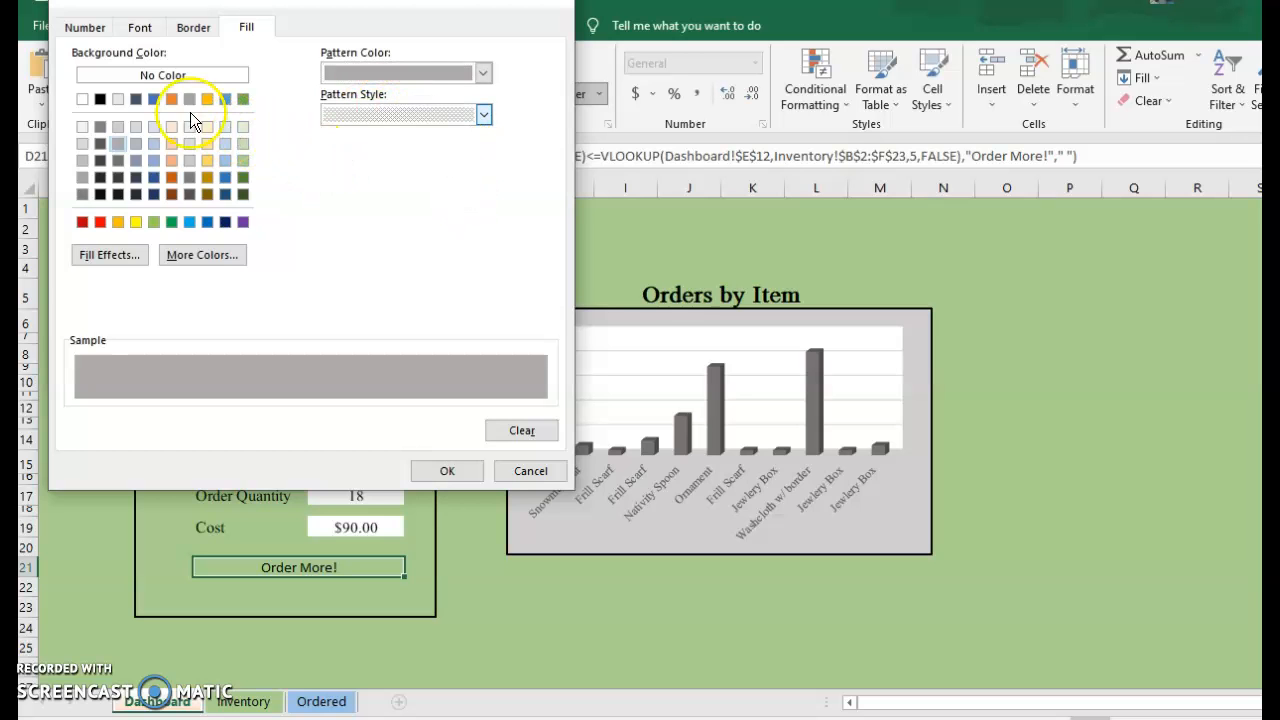
pyautogui.click(121, 127)
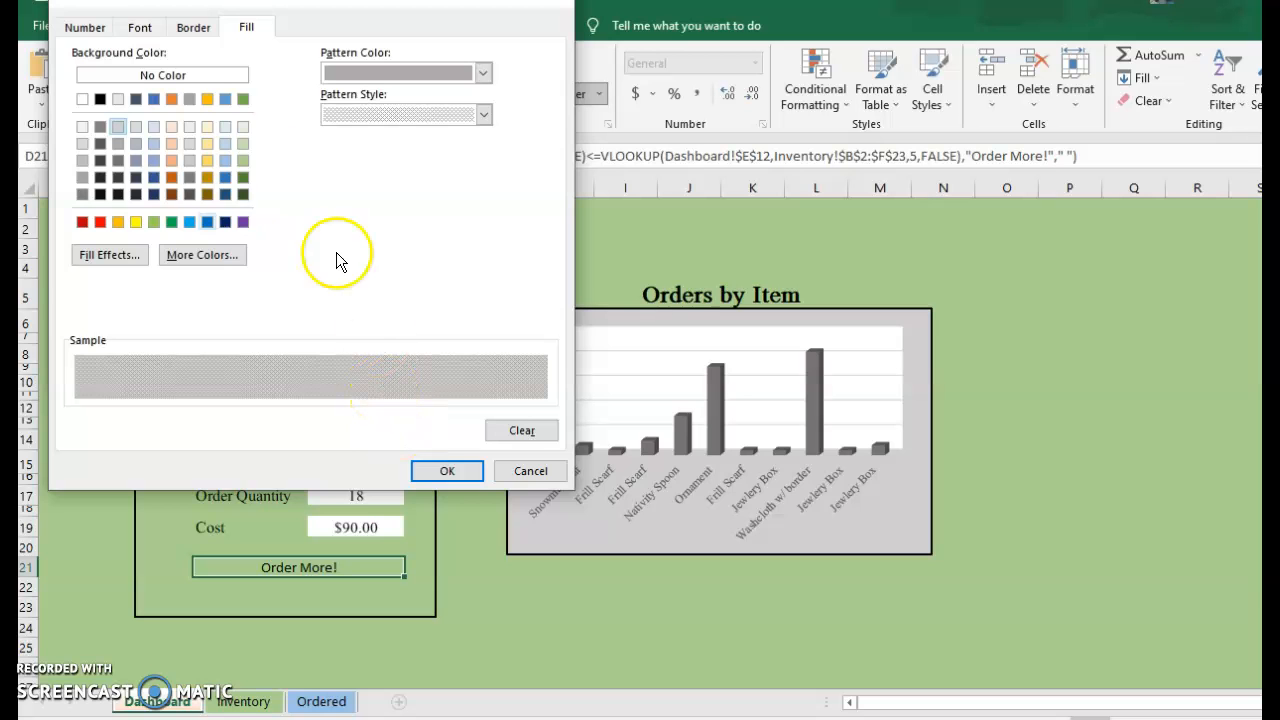
# Apply the No Blanks rule to D21 and set the cell's font size to 24.
pyautogui.click(140, 27)
pyautogui.click(445, 470)
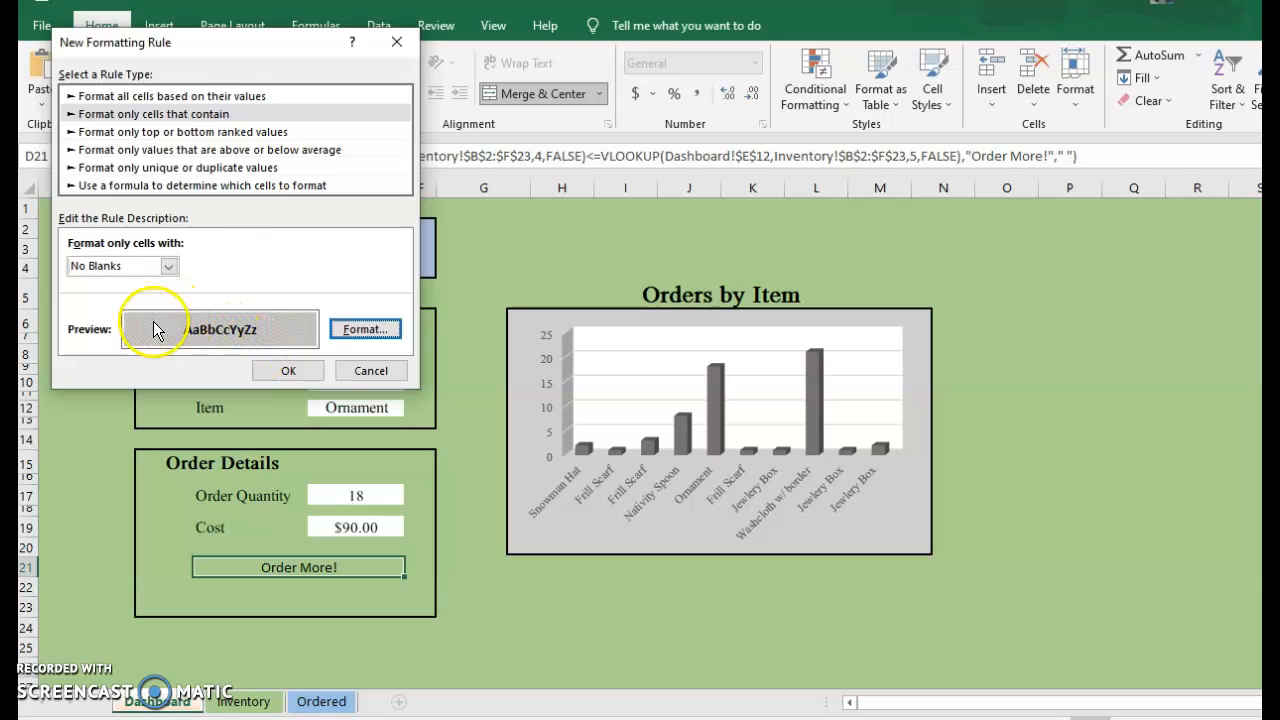
pyautogui.click(288, 371)
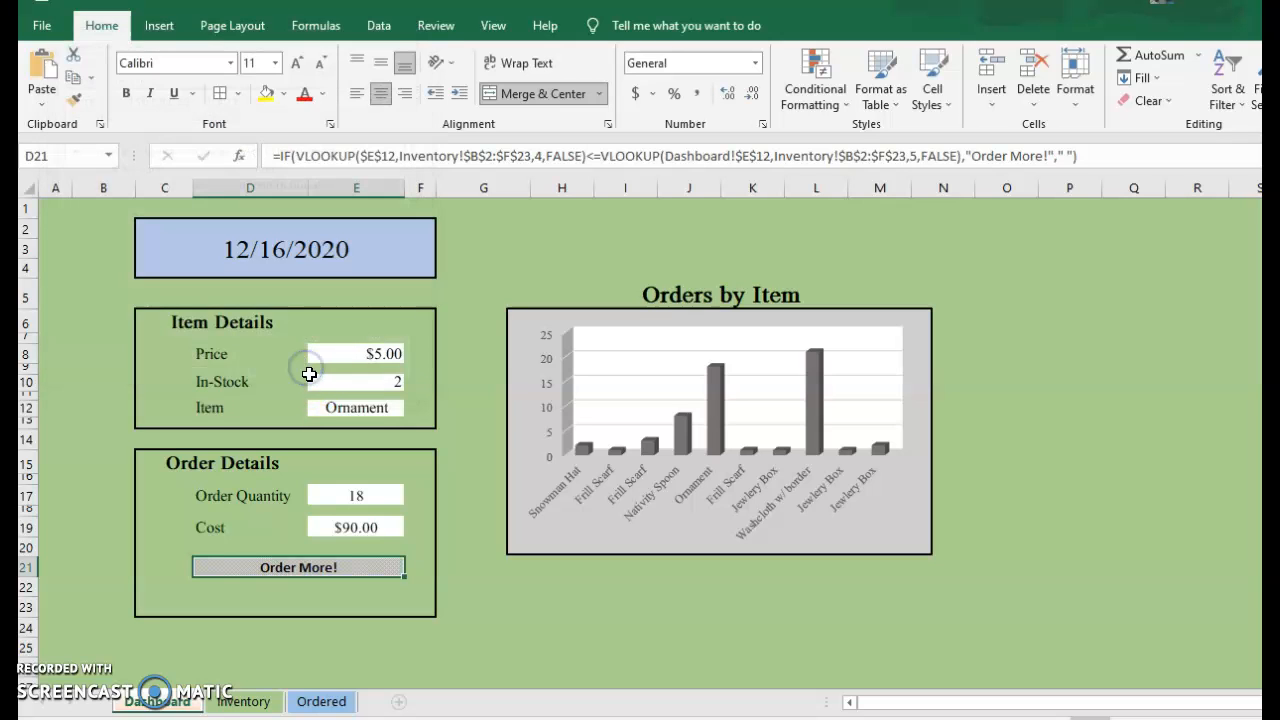
pyautogui.click(264, 63)
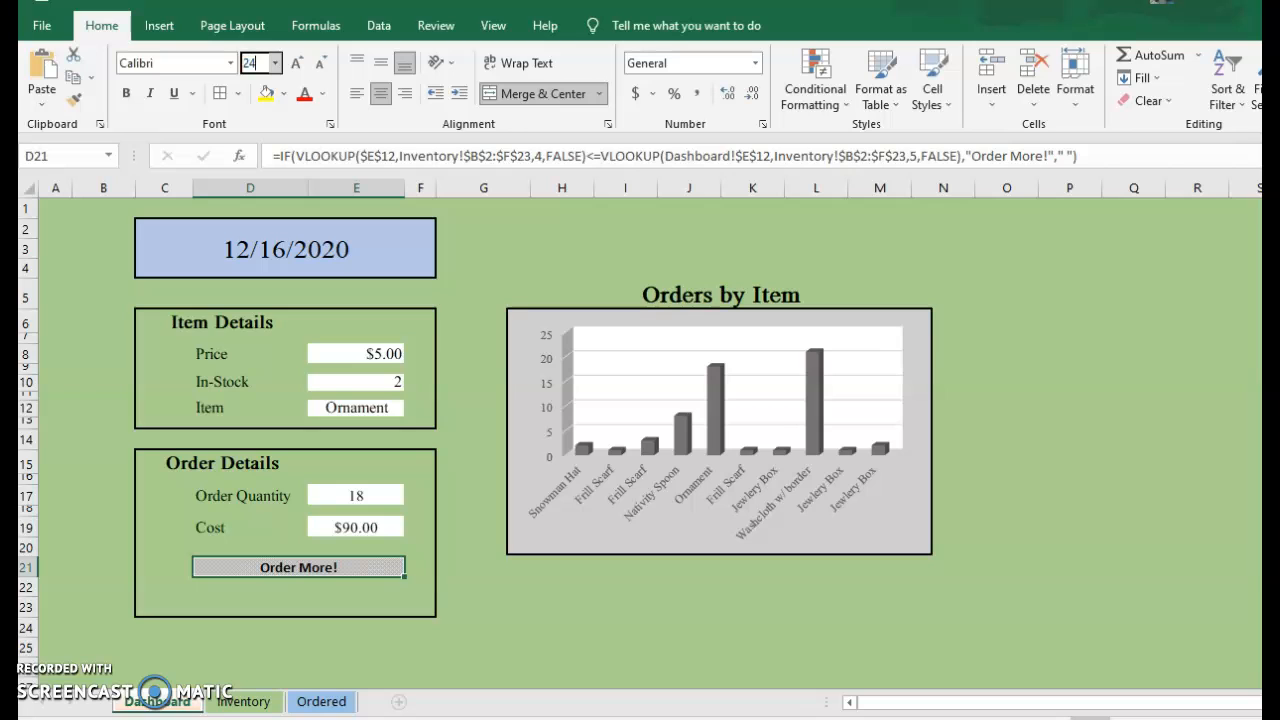
pyautogui.press('Return')
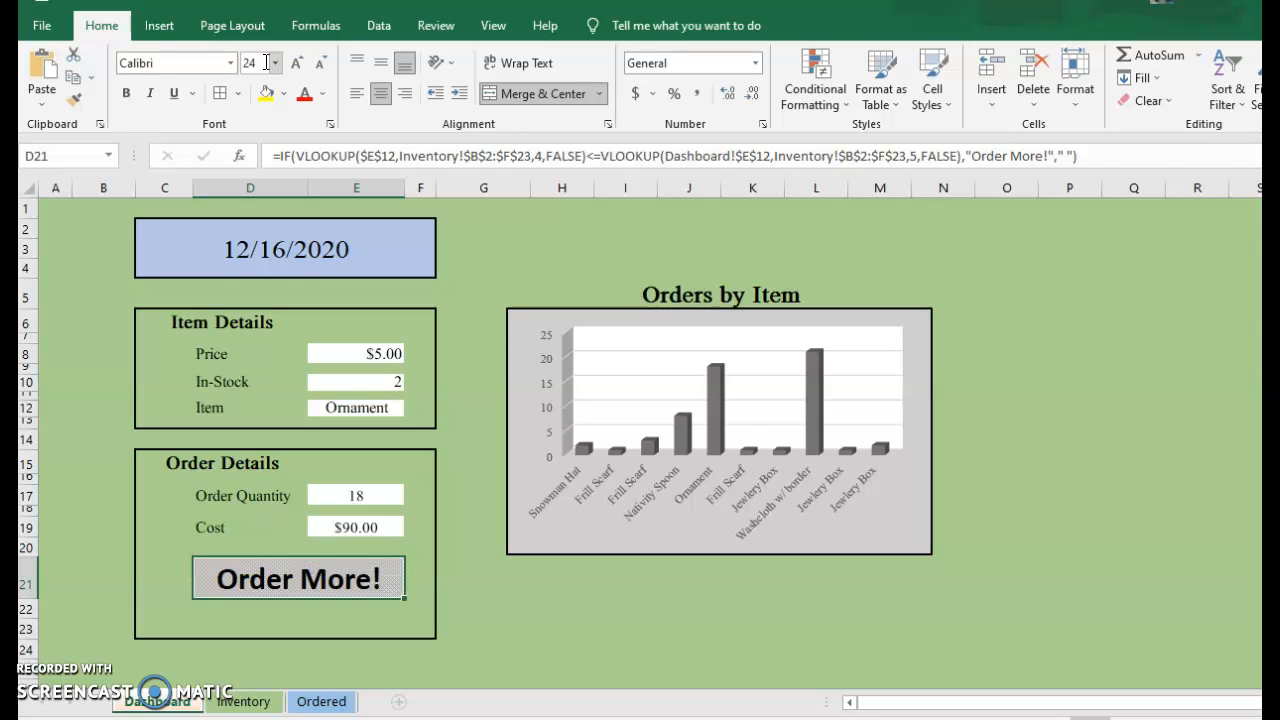
# Create a conditional formatting rule for the Out of Stock! cell D22 that formats only cells with No Blanks.
pyautogui.click(331, 612)
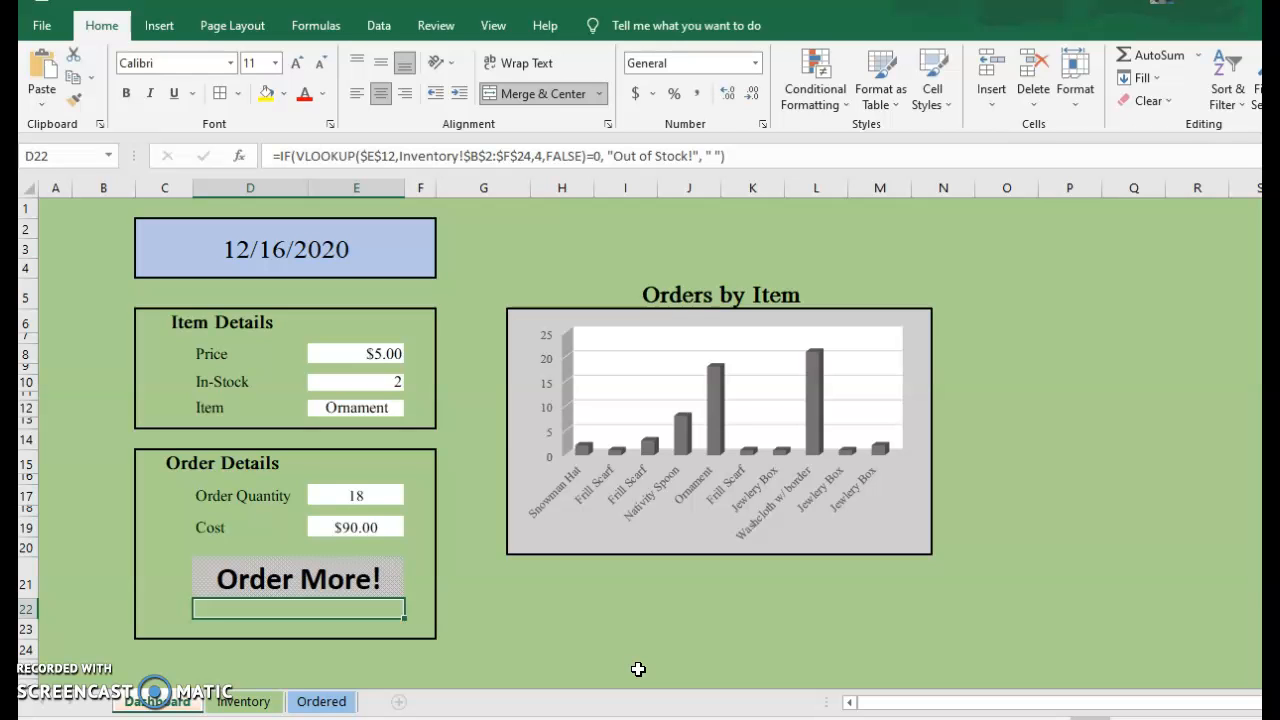
pyautogui.click(806, 95)
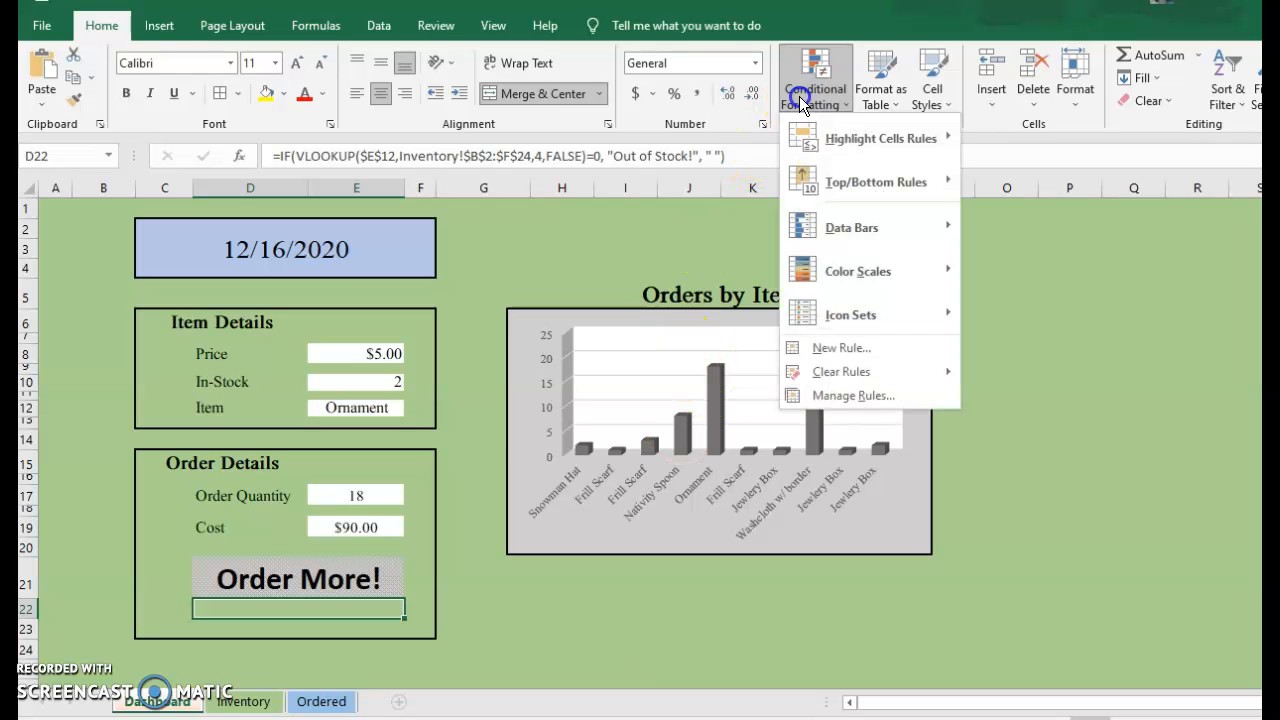
pyautogui.click(845, 348)
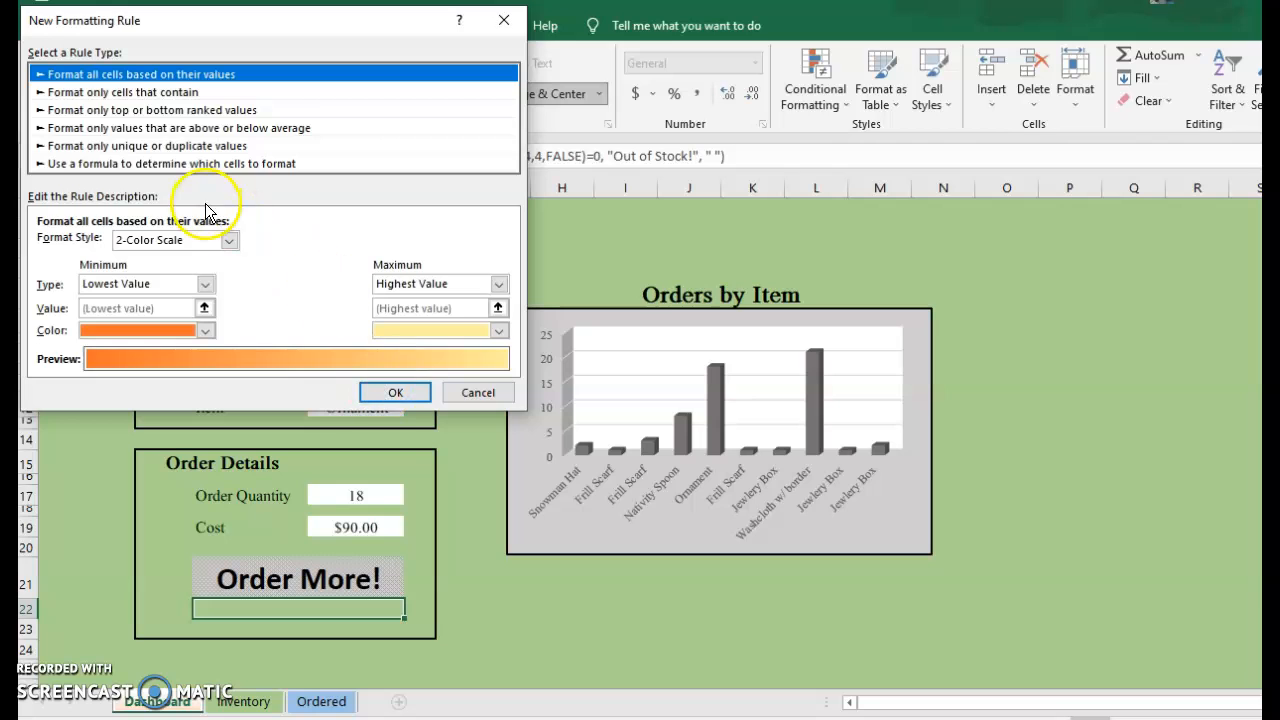
pyautogui.click(100, 92)
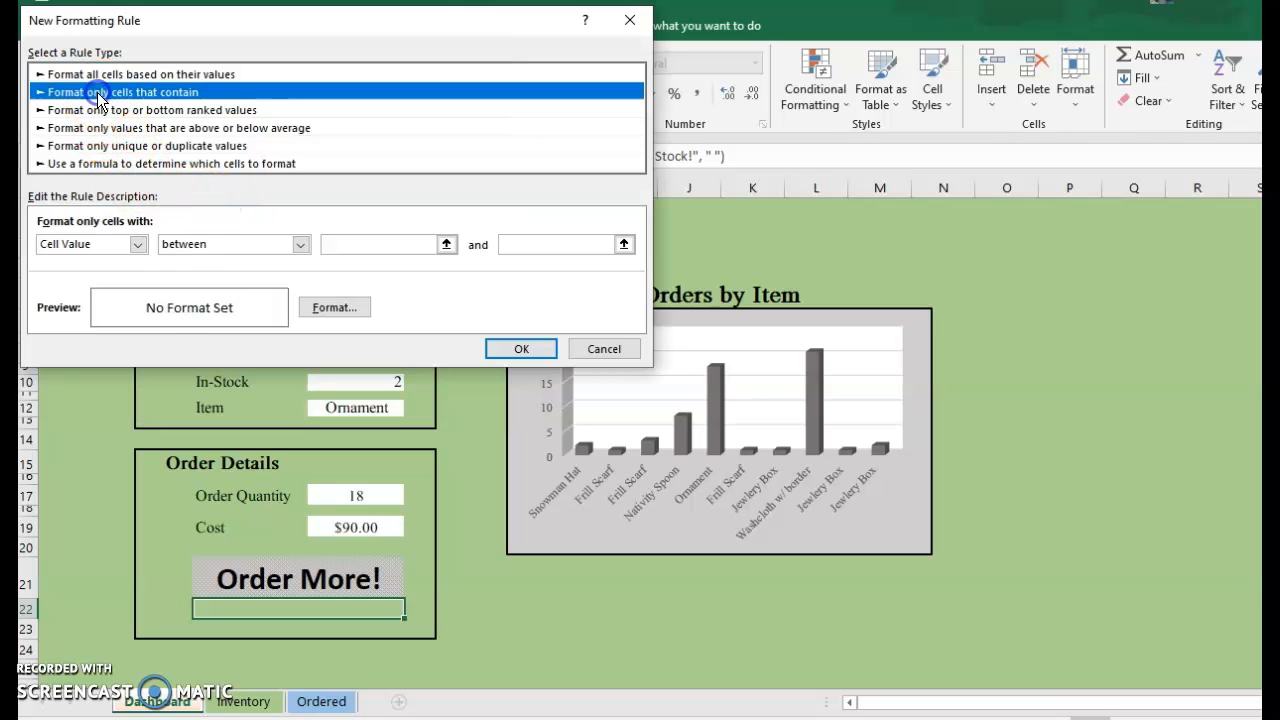
pyautogui.click(138, 244)
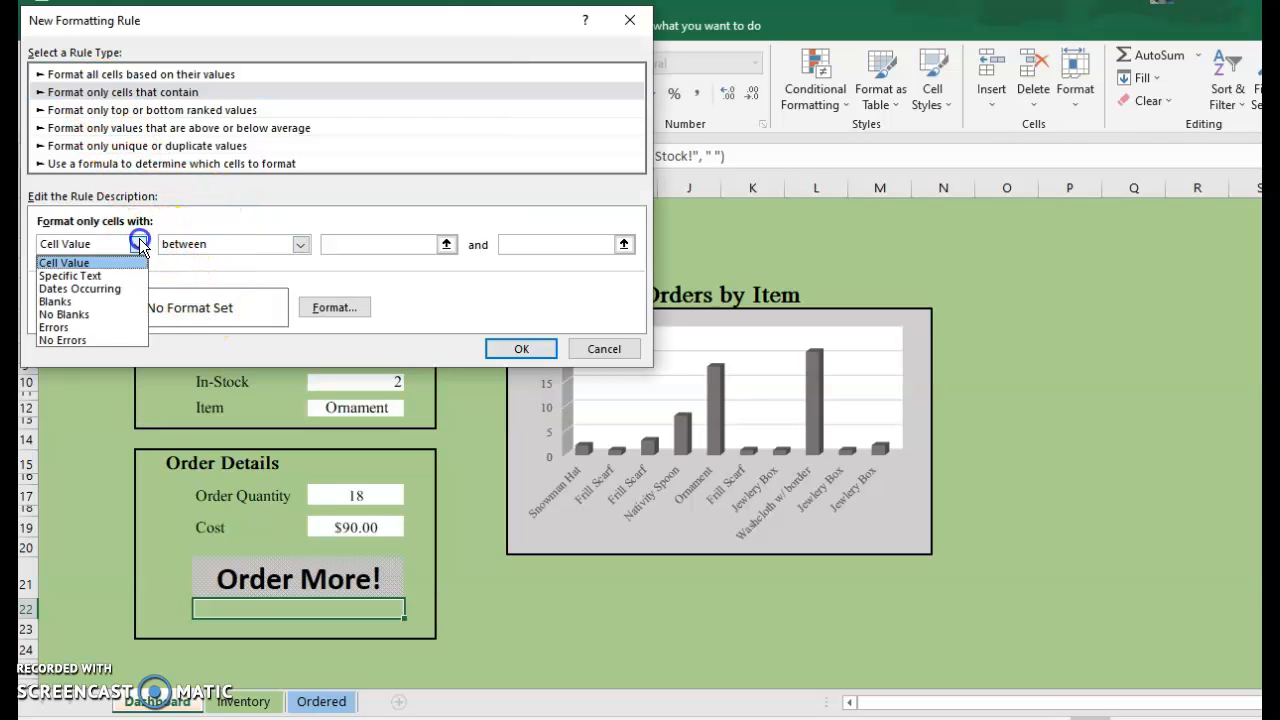
pyautogui.click(108, 314)
# Set the D22 rule's font format to bold with white text.
pyautogui.click(321, 309)
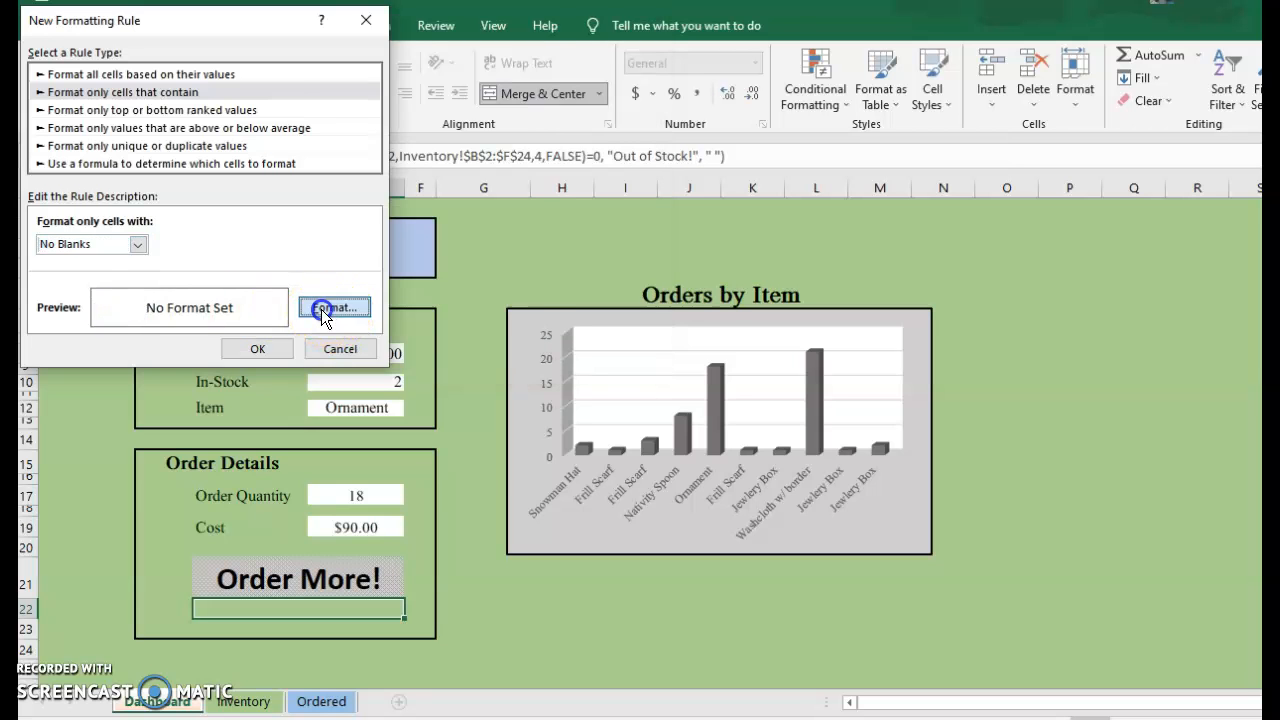
pyautogui.click(316, 118)
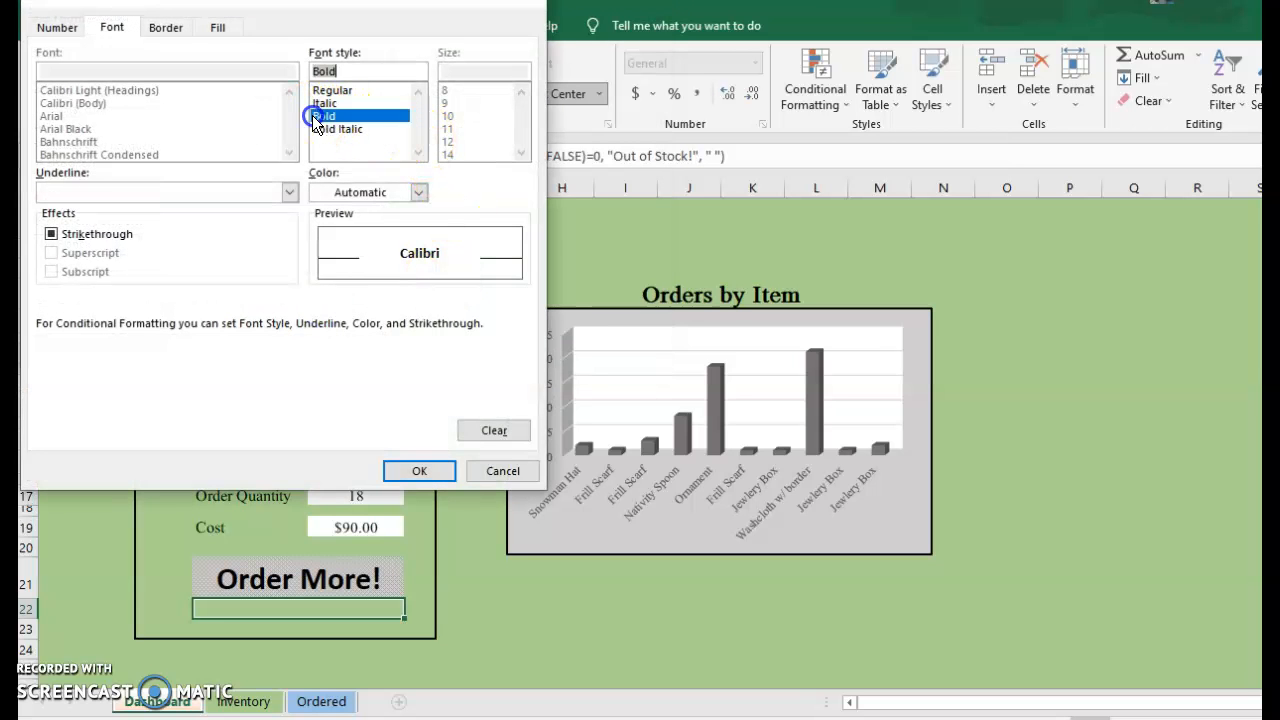
pyautogui.click(350, 191)
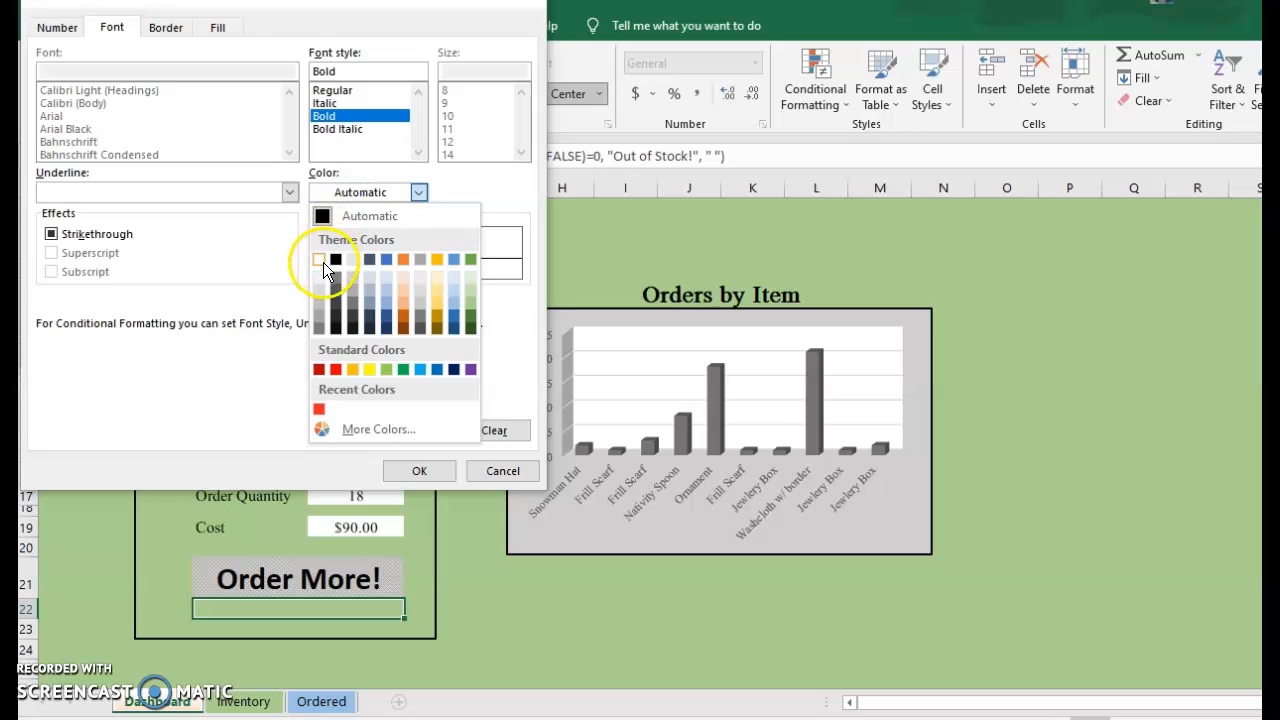
pyautogui.click(324, 260)
# Give the rule a bright red background fill with a fine black diagonal crosshatch pattern and apply it to D22.
pyautogui.click(218, 28)
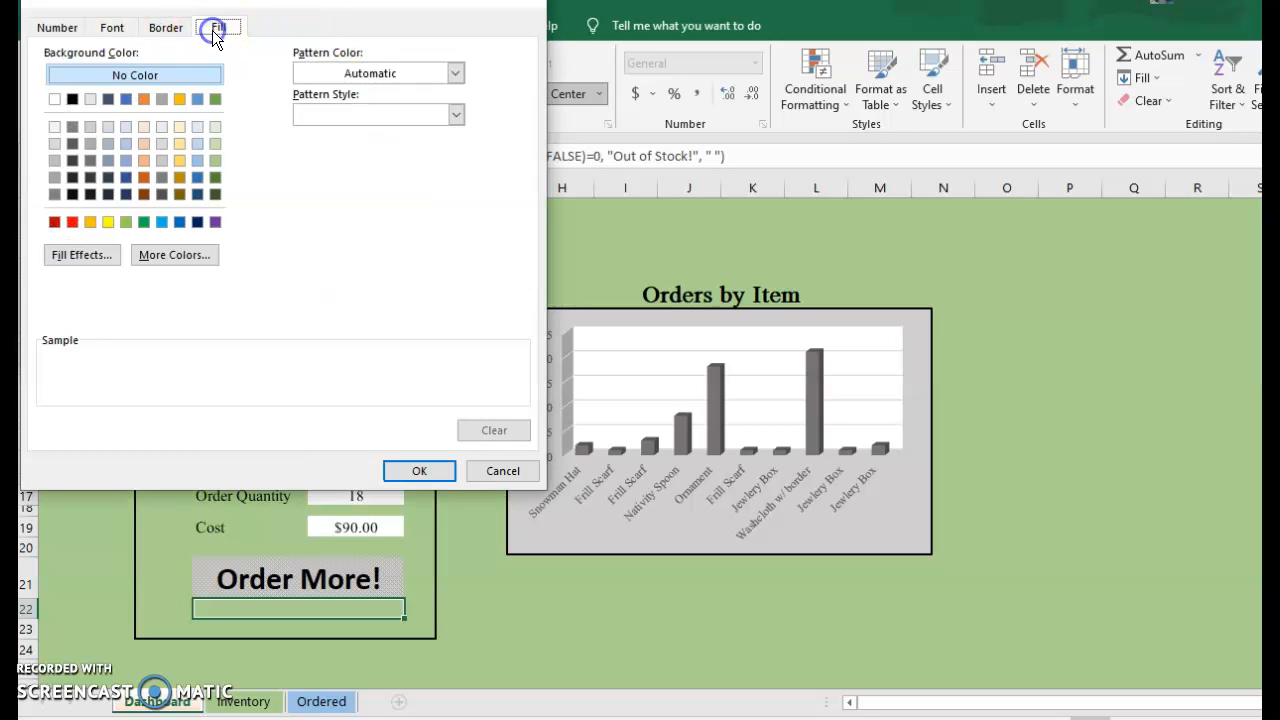
pyautogui.click(72, 222)
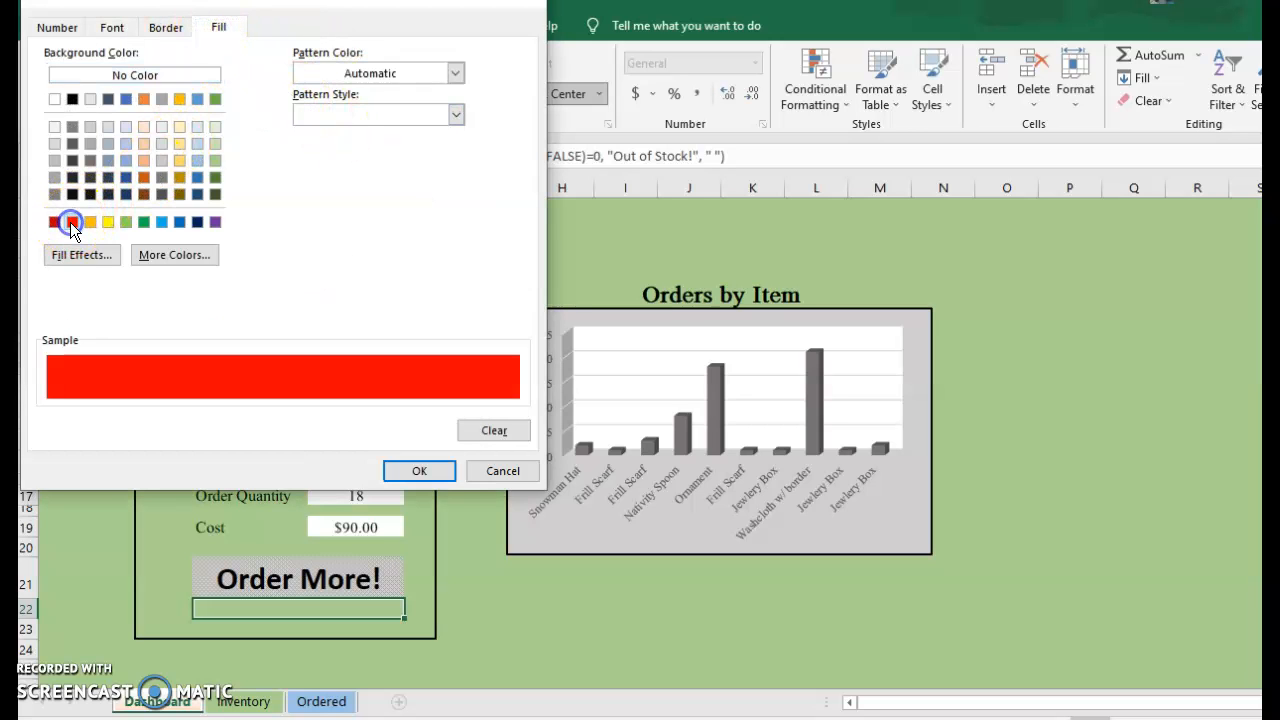
pyautogui.click(410, 73)
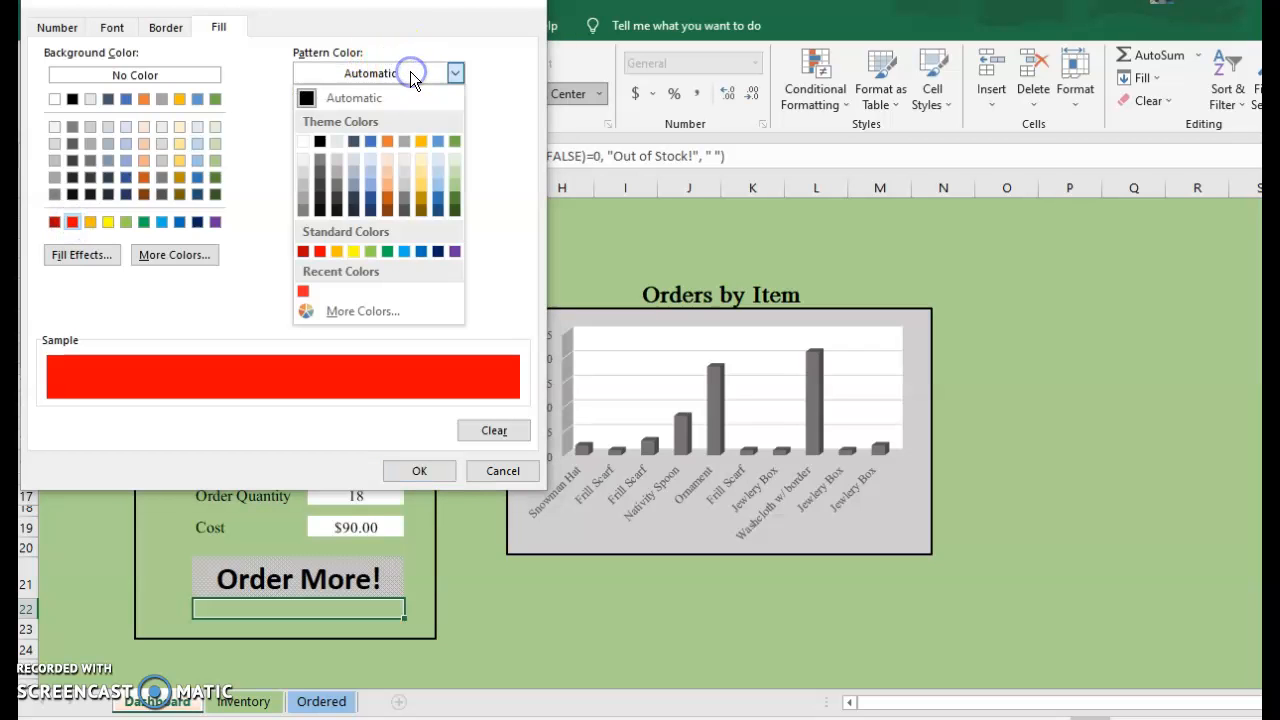
pyautogui.click(319, 141)
pyautogui.click(362, 116)
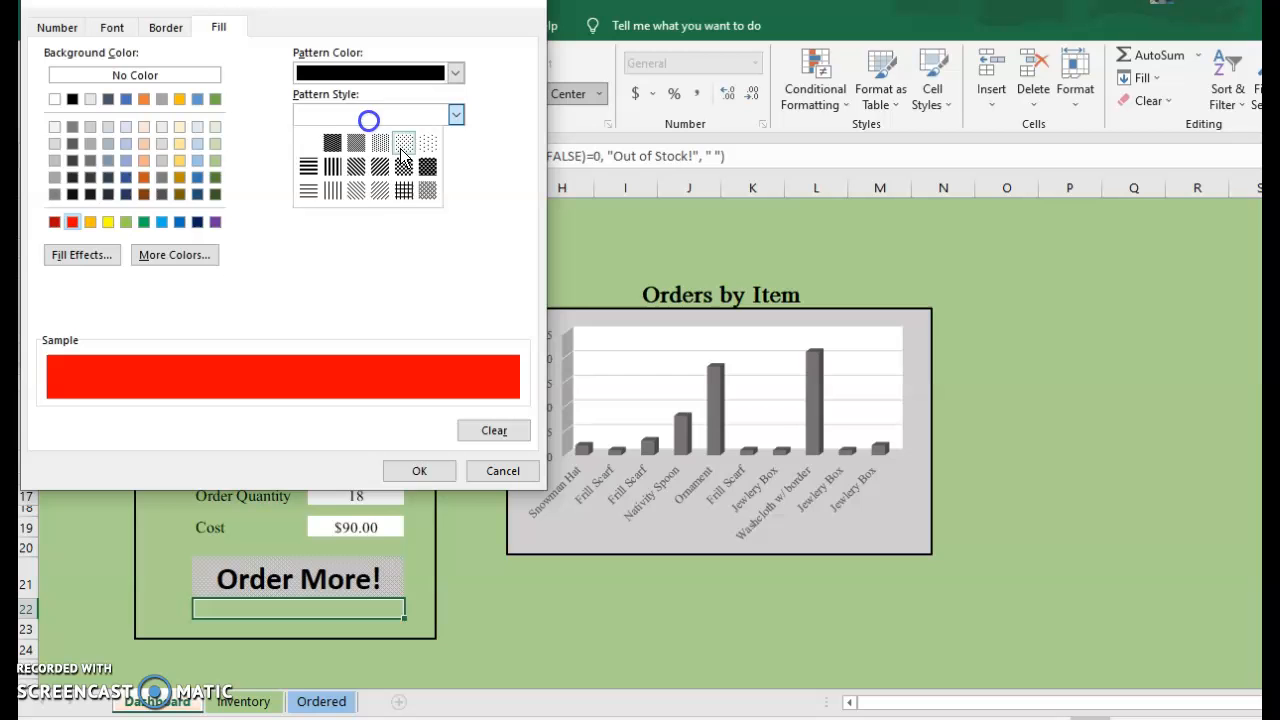
pyautogui.click(425, 196)
pyautogui.click(455, 115)
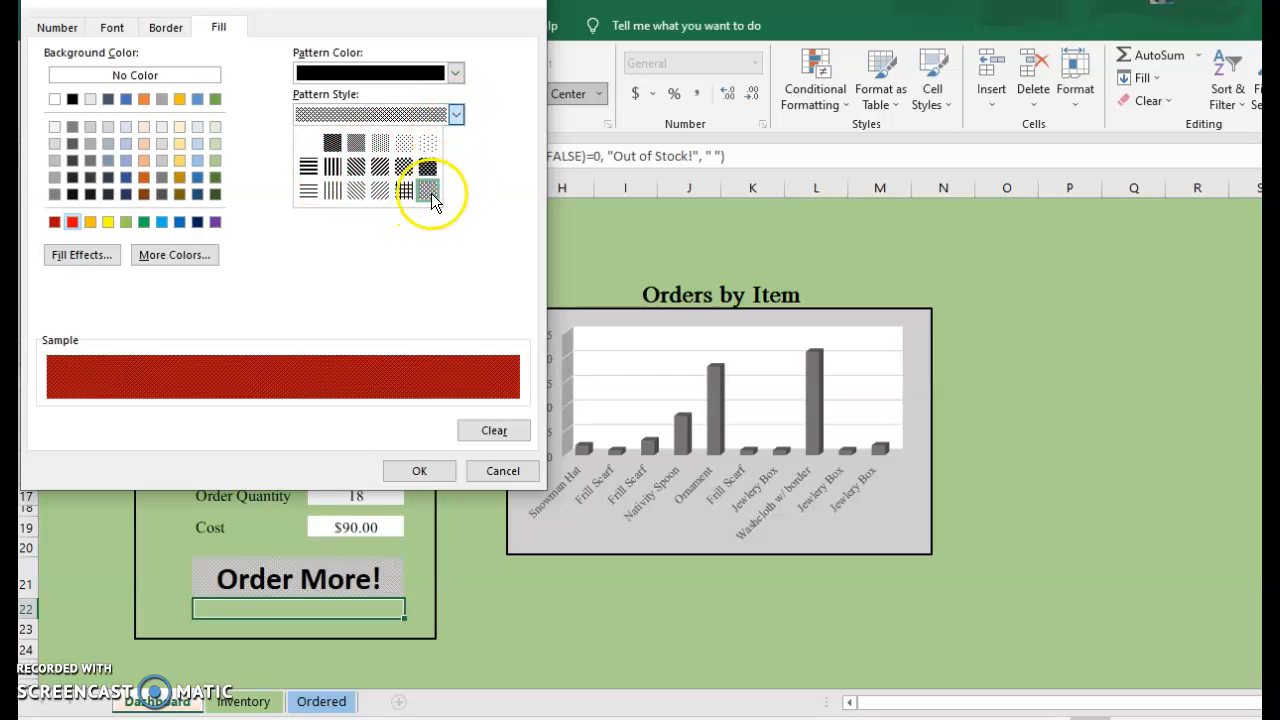
pyautogui.click(458, 110)
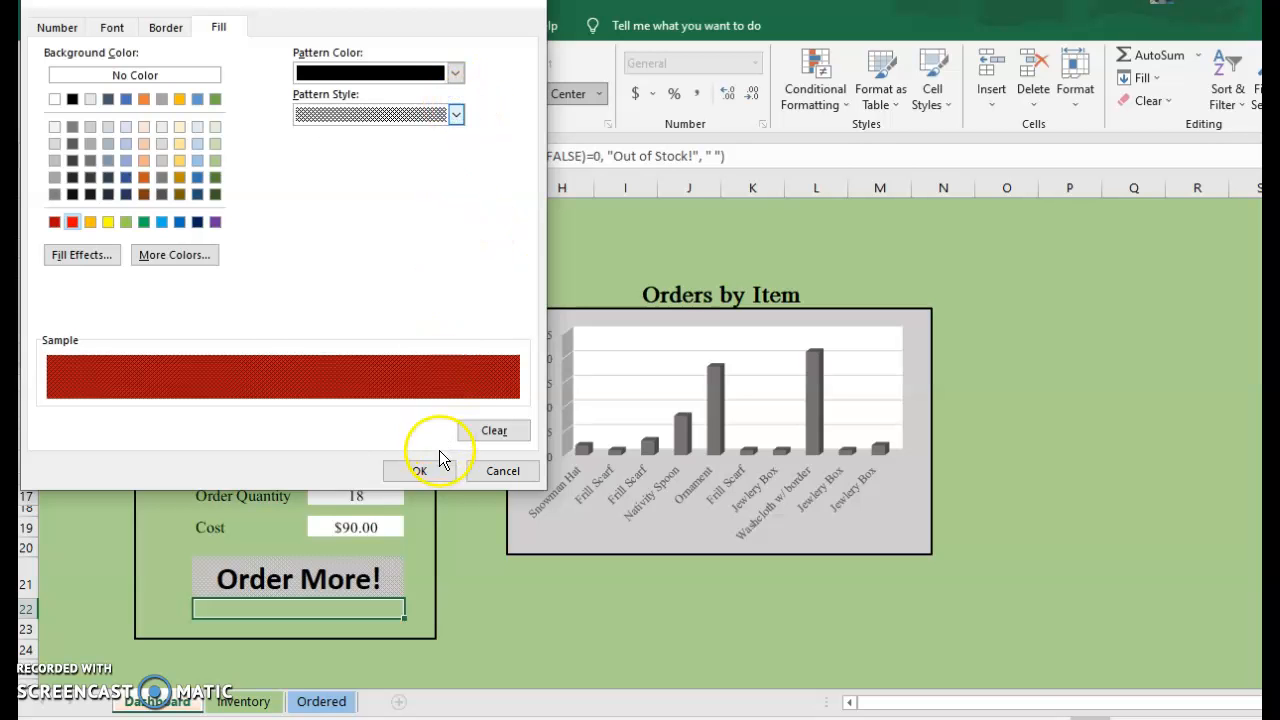
pyautogui.click(419, 471)
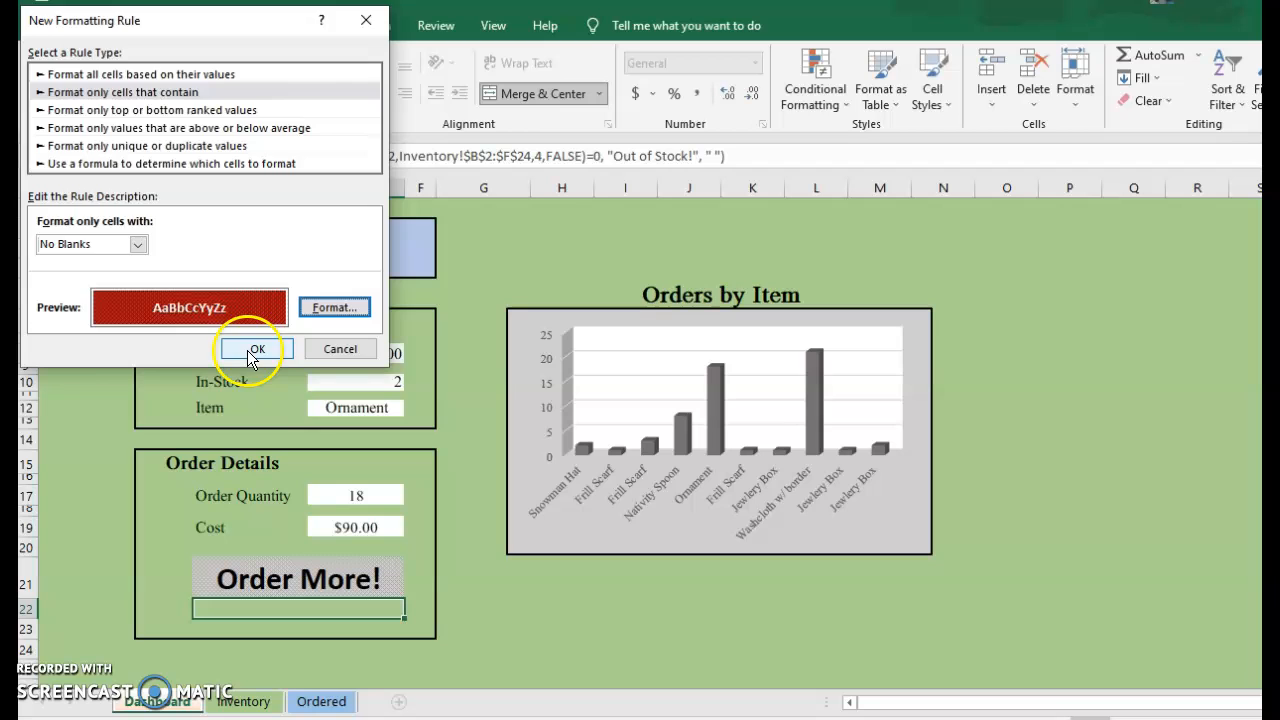
pyautogui.click(257, 349)
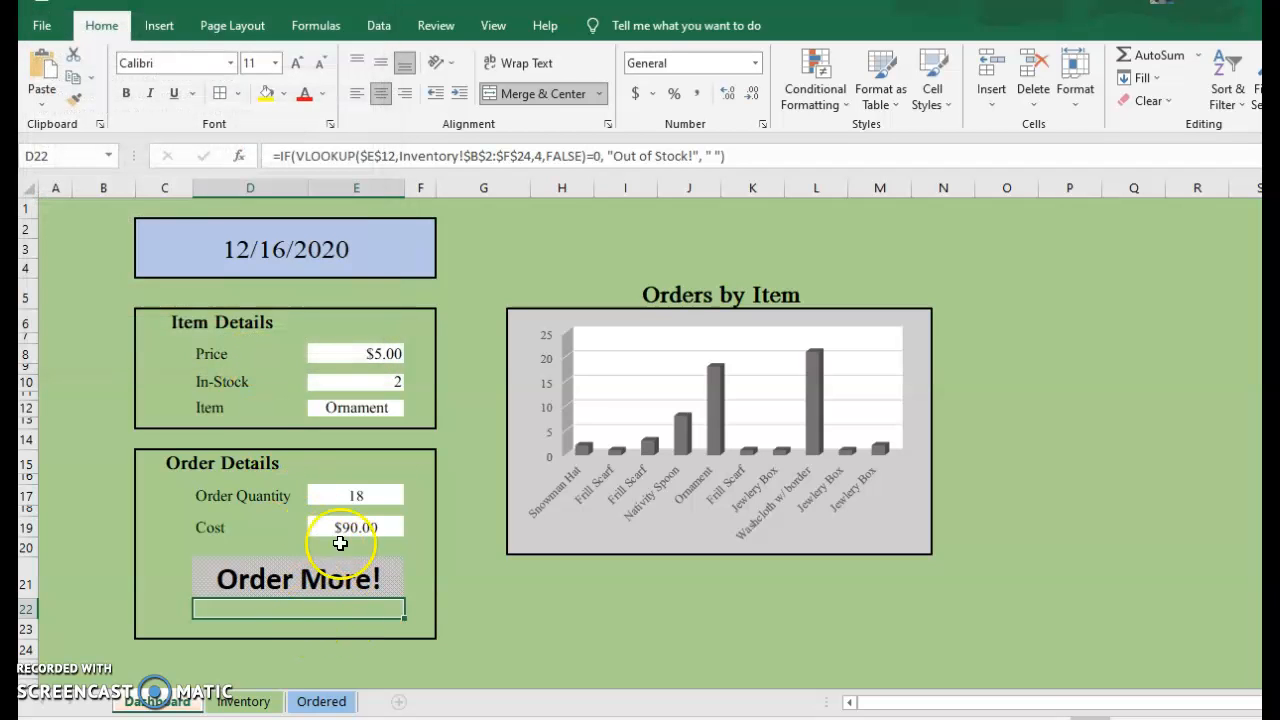
# Choose the date 6/5/2021 in the Dashboard's date cell C2 to test the Out of Stock! formatting.
pyautogui.click(426, 235)
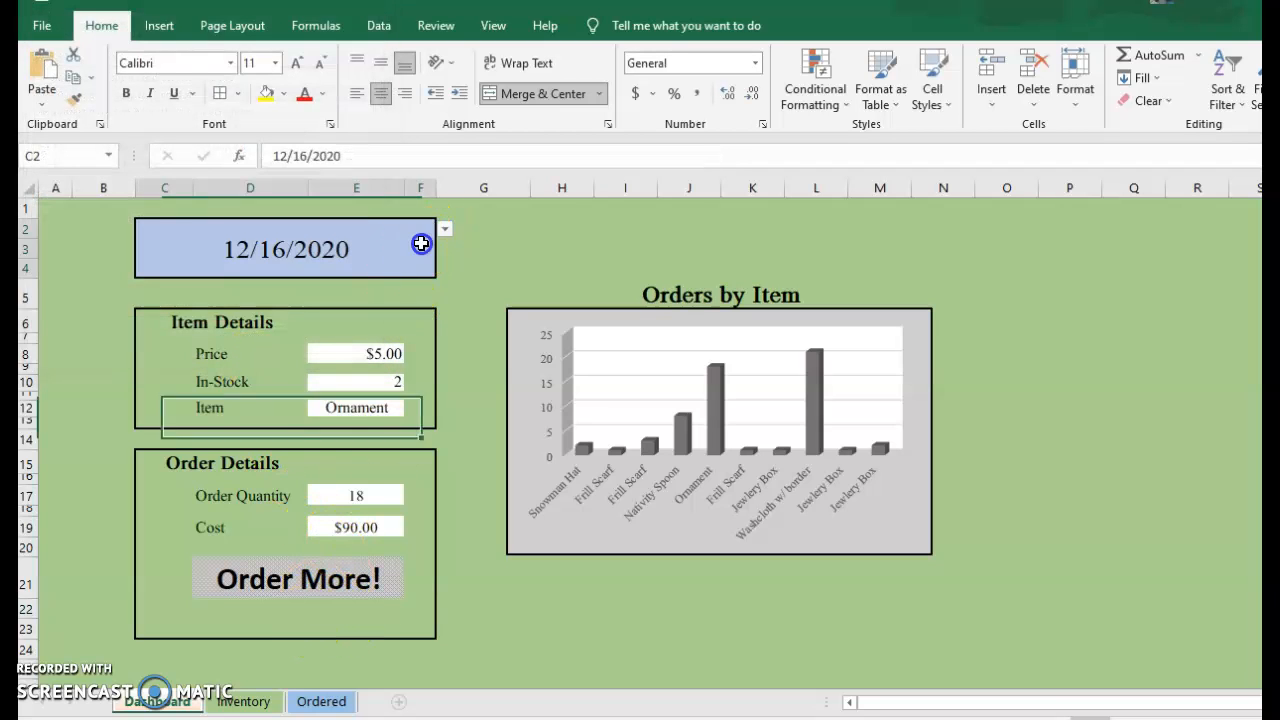
pyautogui.click(444, 229)
pyautogui.click(332, 336)
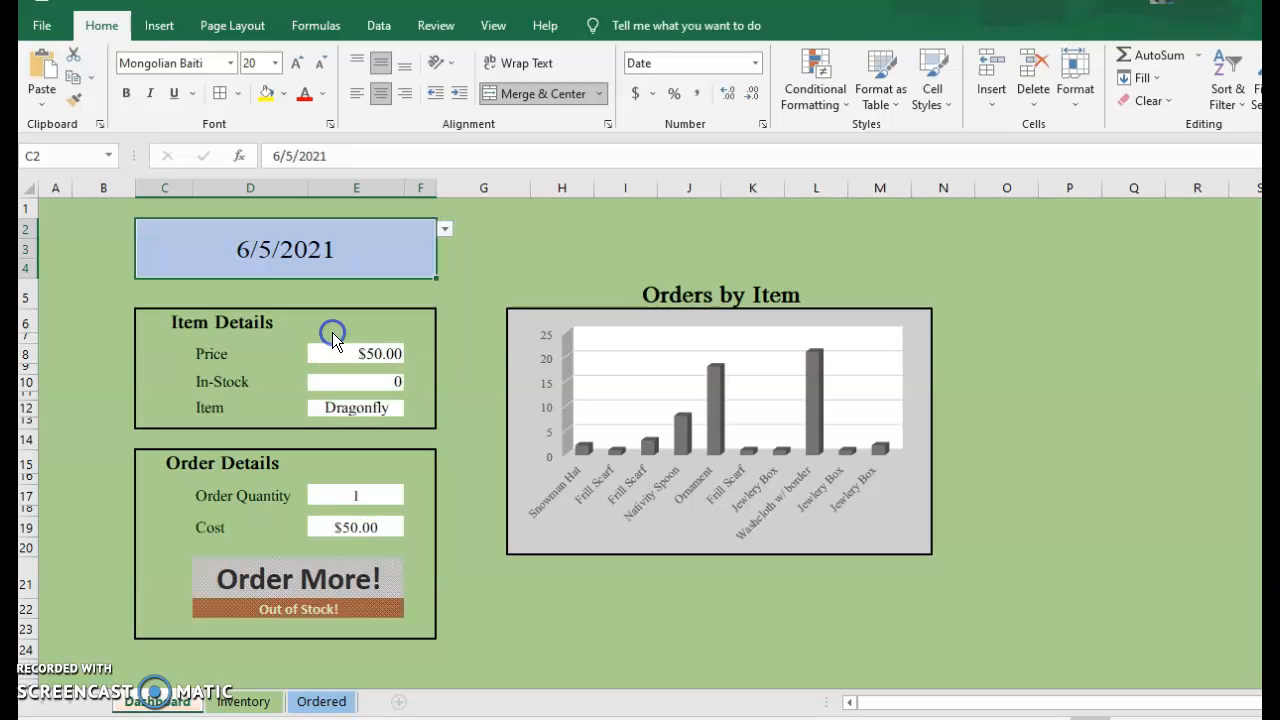
# Set the font size of the date cell C2 to 15, keeping its Mongolian Baiti font.
pyautogui.click(258, 63)
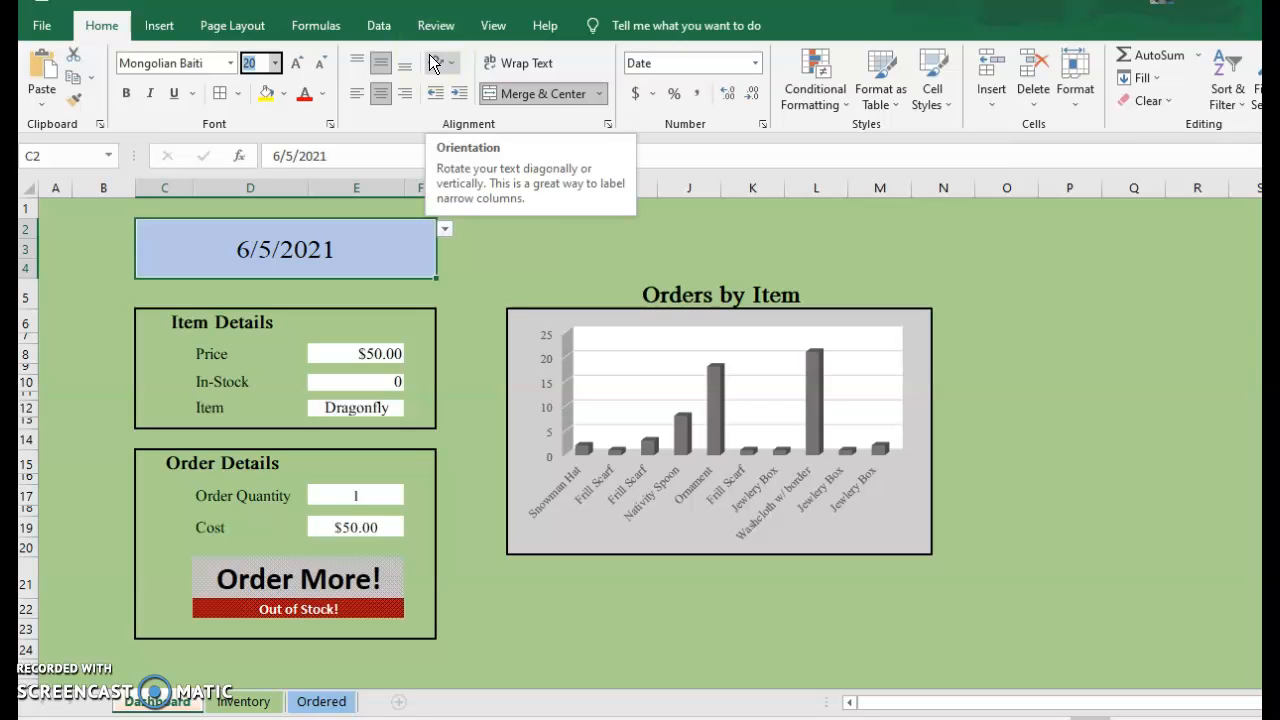
pyautogui.write('15')
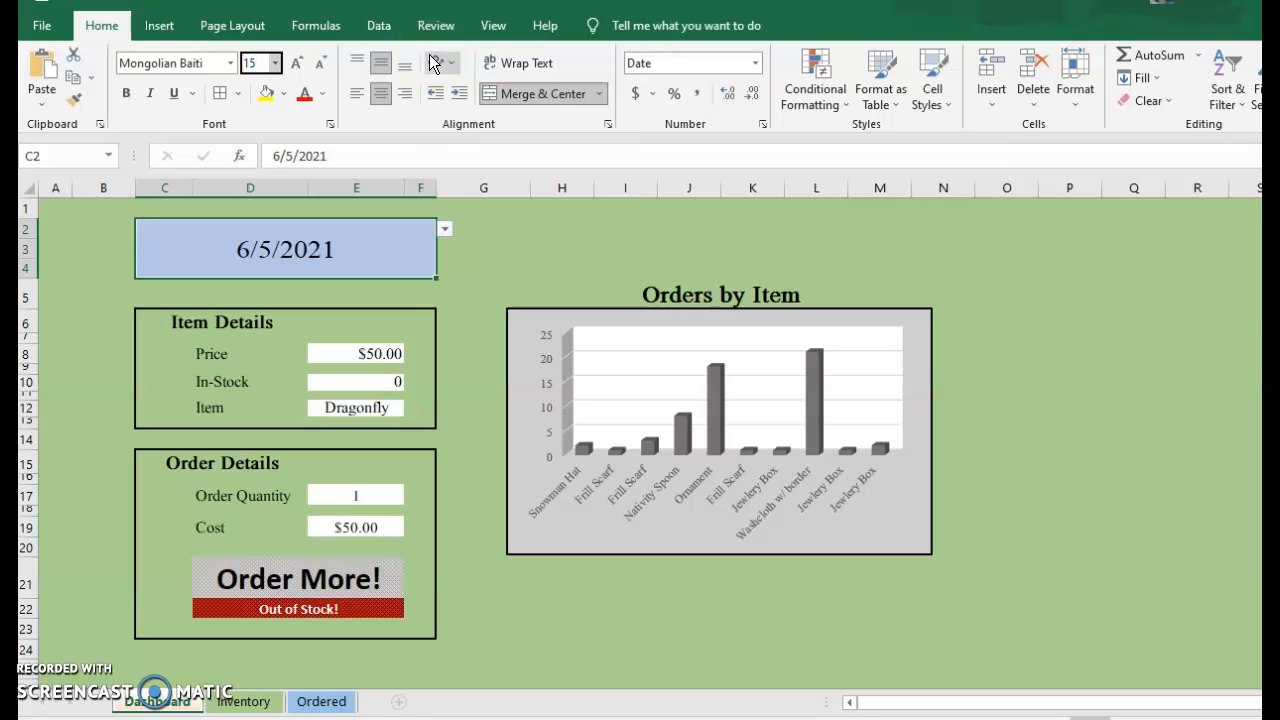
pyautogui.press('Return')
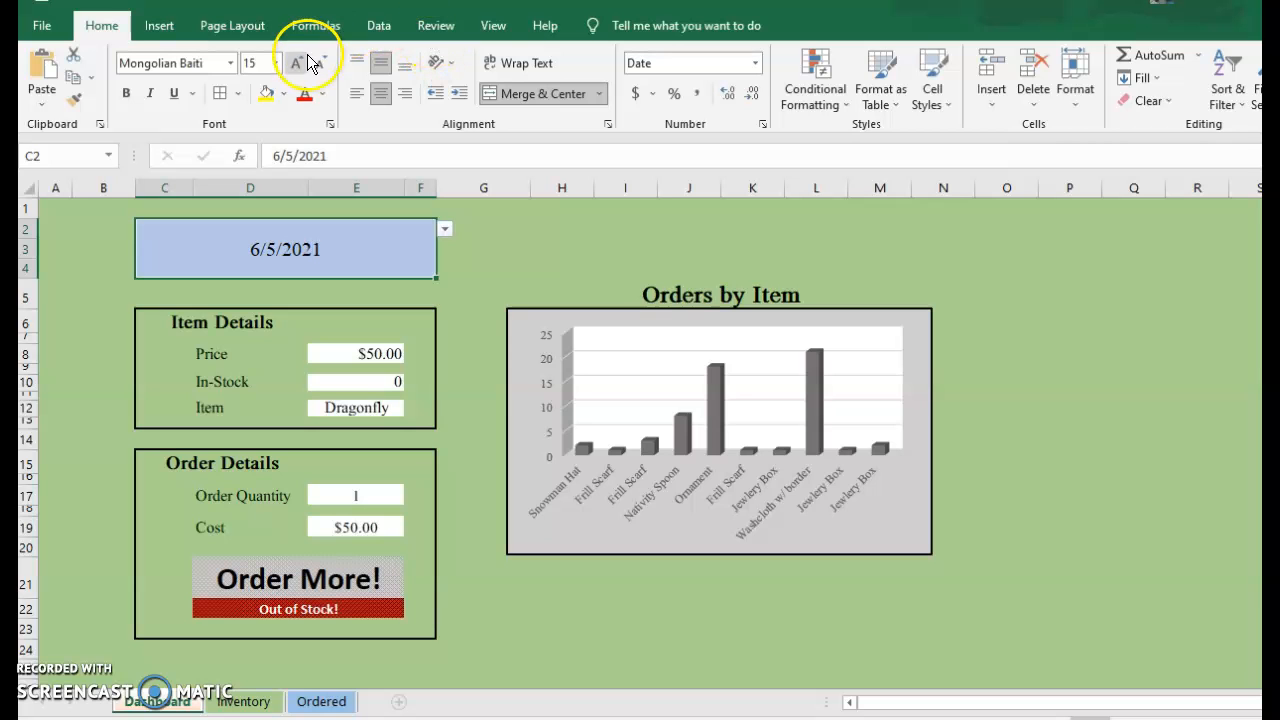
pyautogui.click(230, 62)
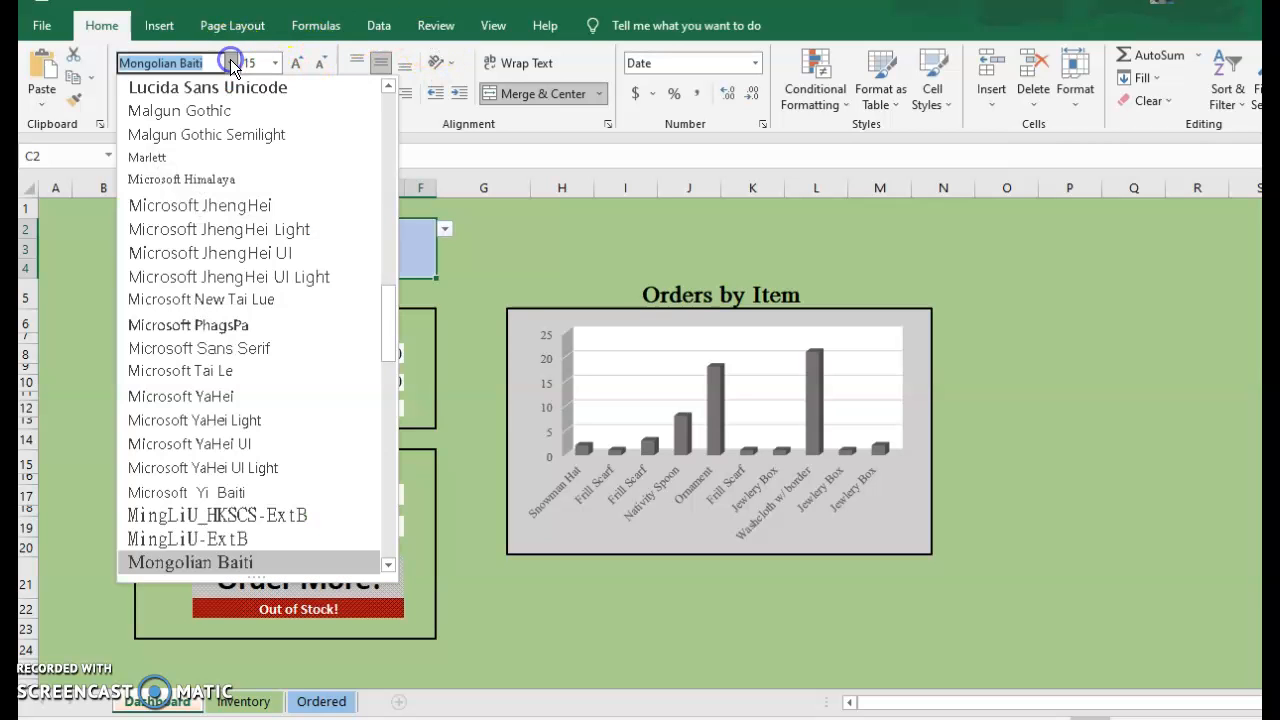
pyautogui.click(488, 367)
# Format the Out of Stock! cell D22 as bold Calibri at font size 15.
pyautogui.click(350, 578)
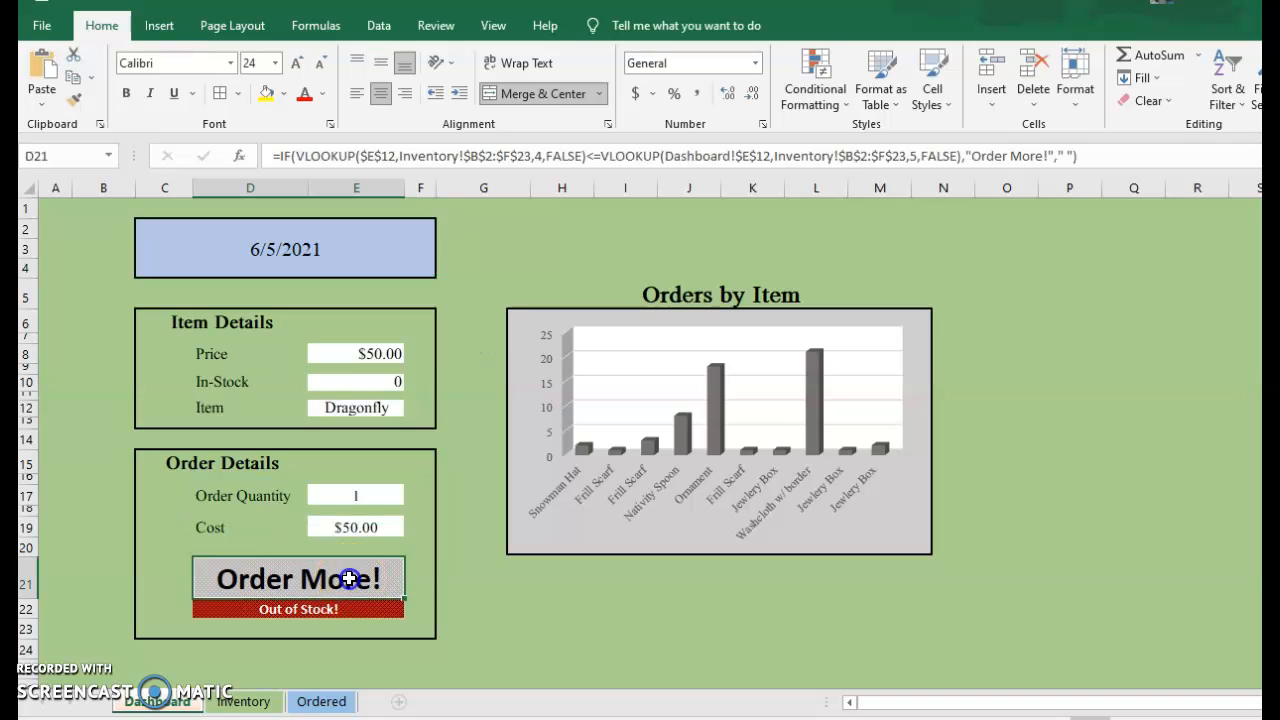
pyautogui.click(344, 610)
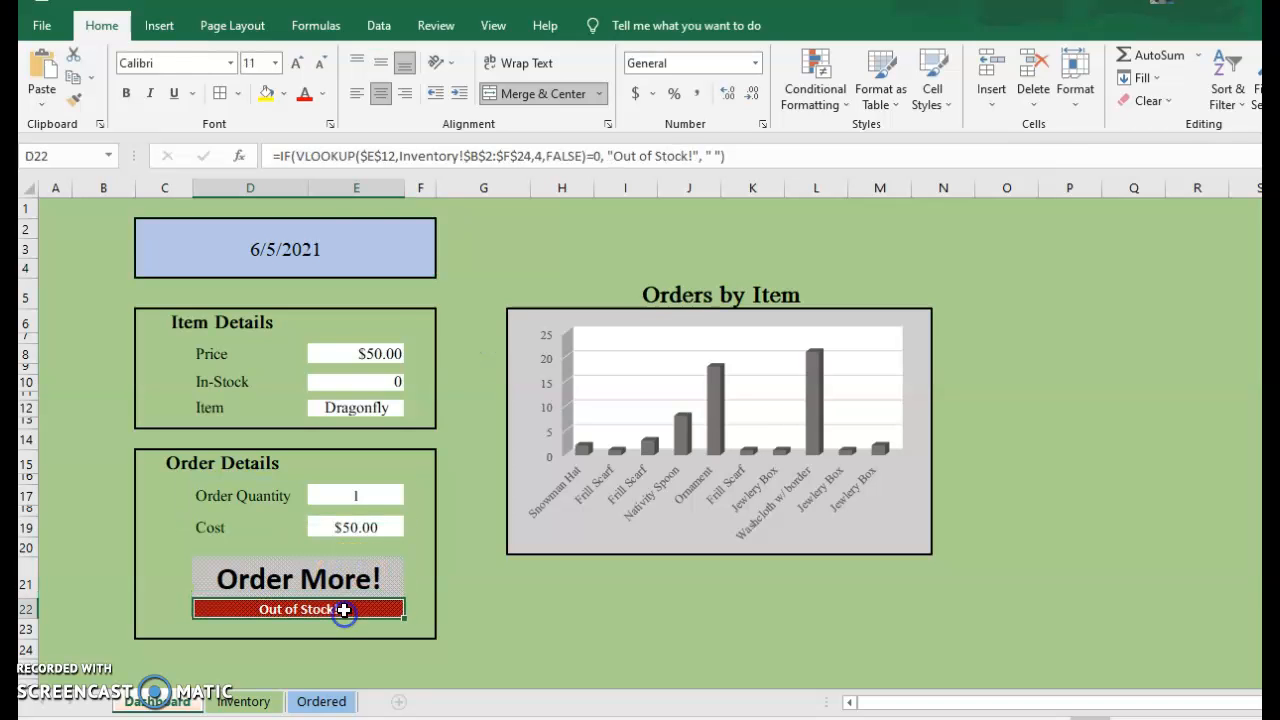
pyautogui.click(231, 62)
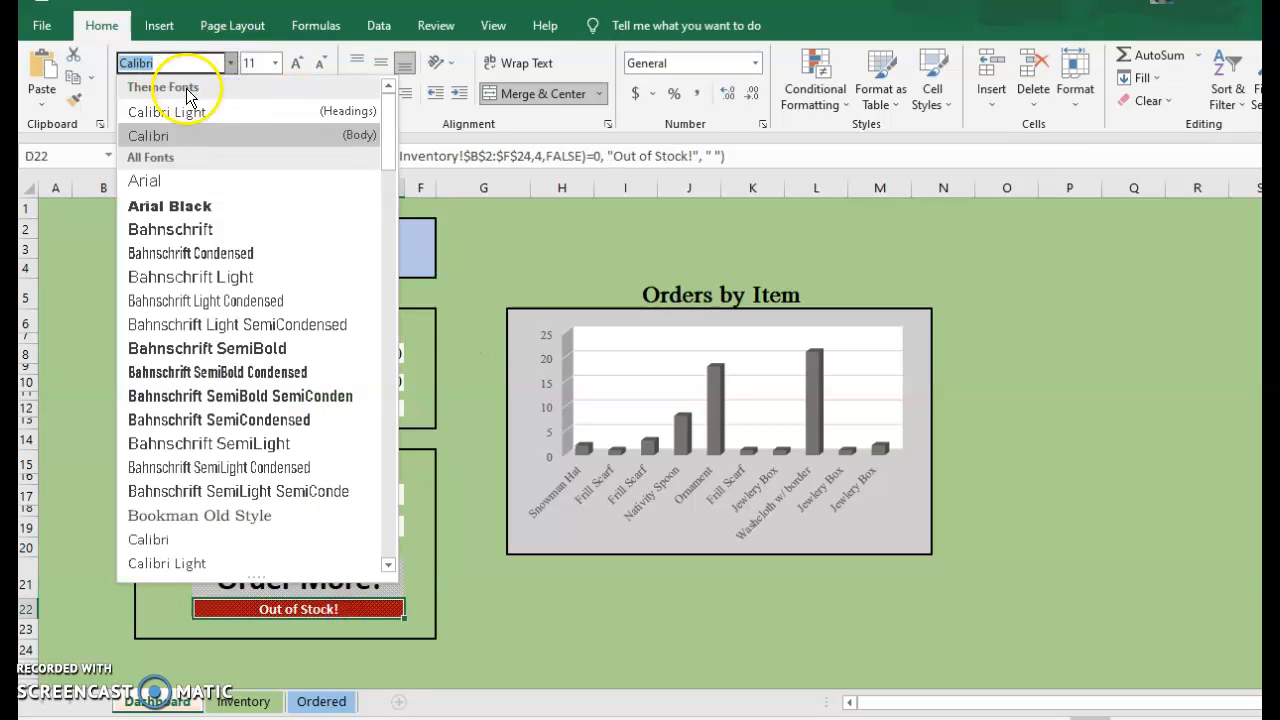
pyautogui.click(167, 131)
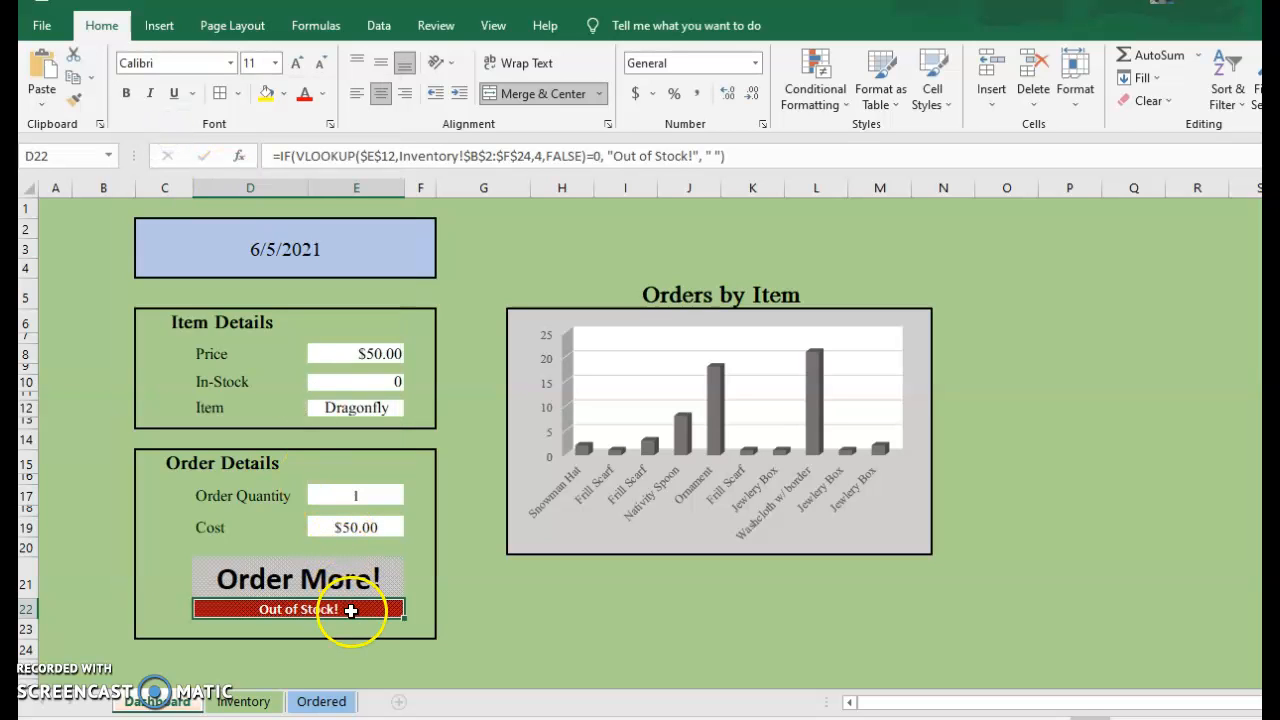
pyautogui.click(258, 61)
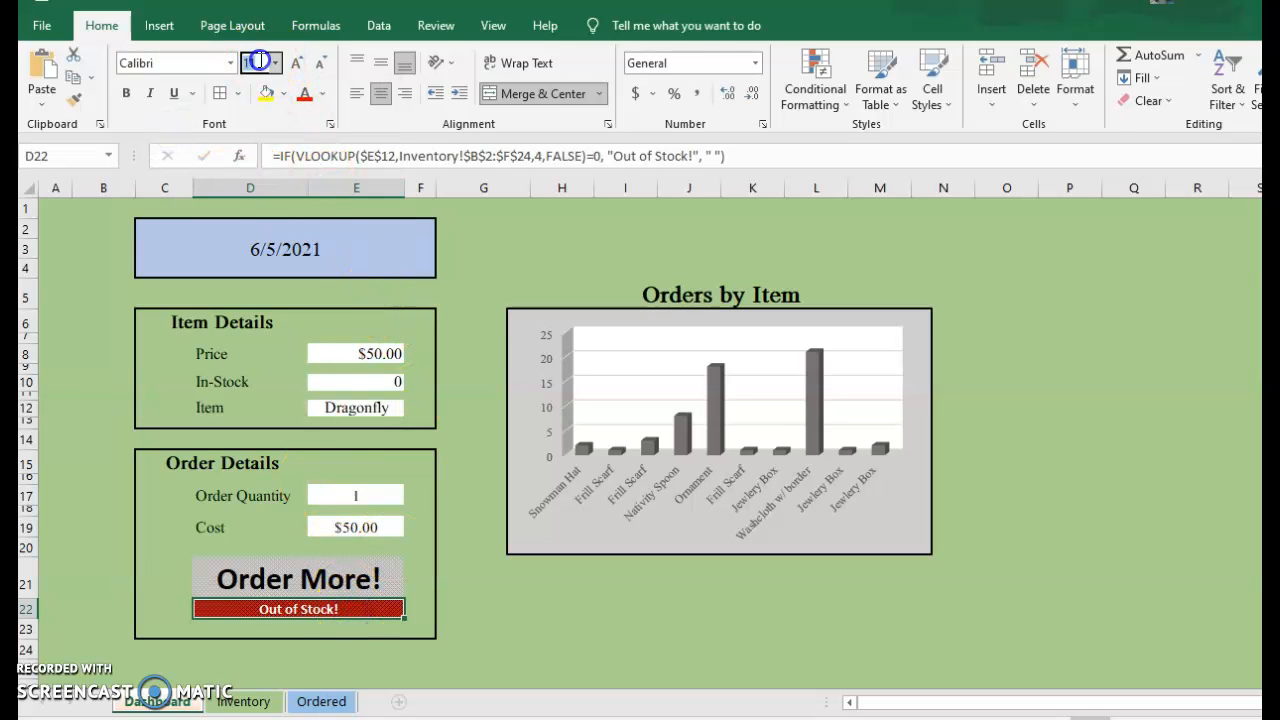
pyautogui.press('Return')
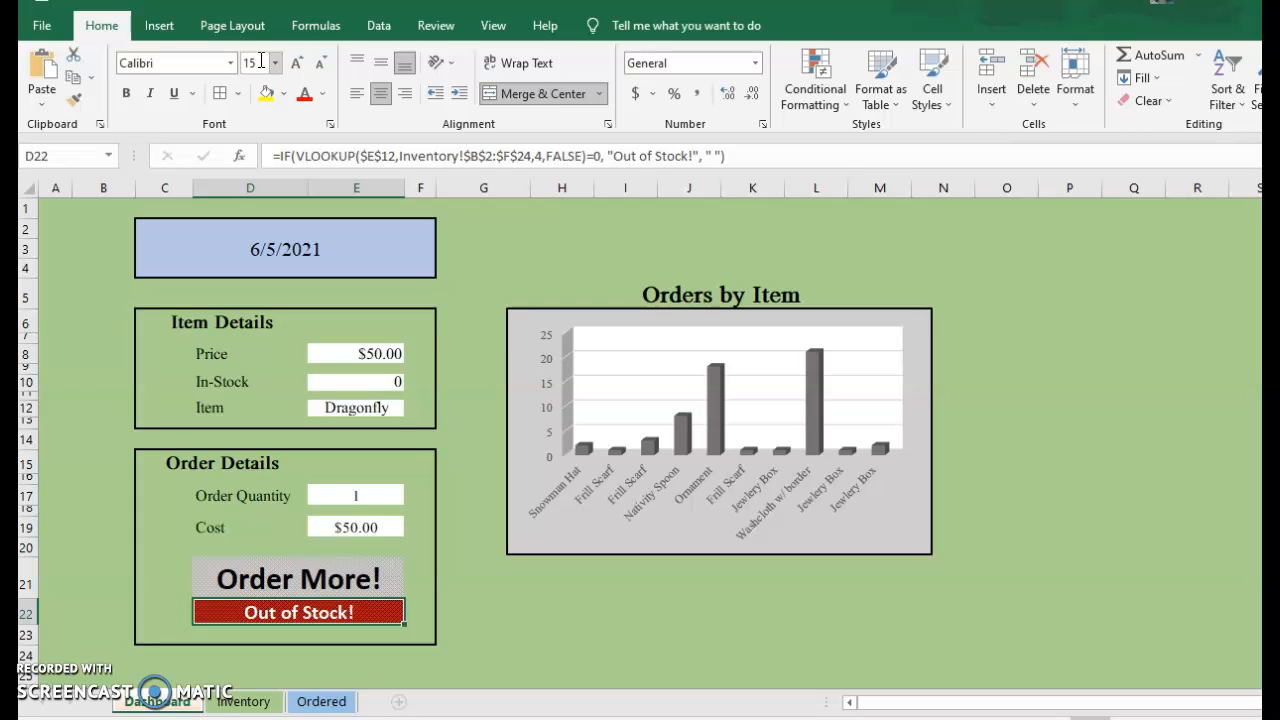
pyautogui.click(126, 93)
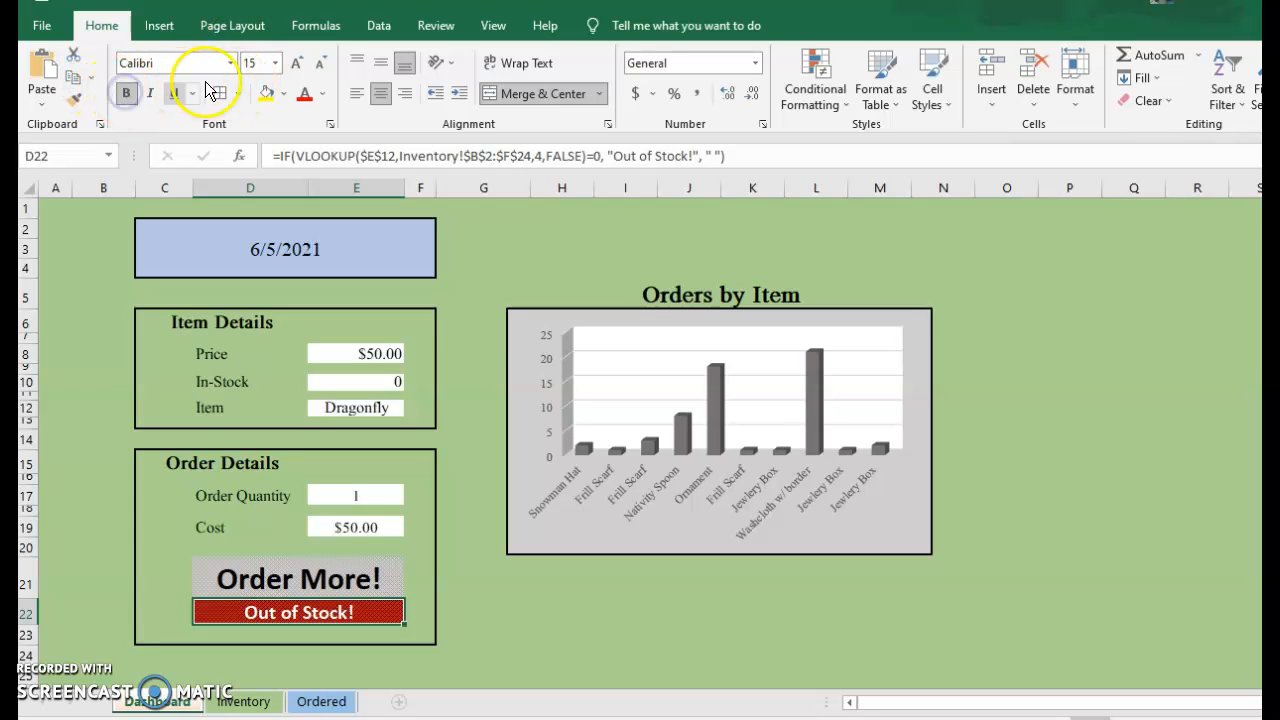
# Try a font size of 17 on the Out of Stock! cell D22.
pyautogui.click(262, 62)
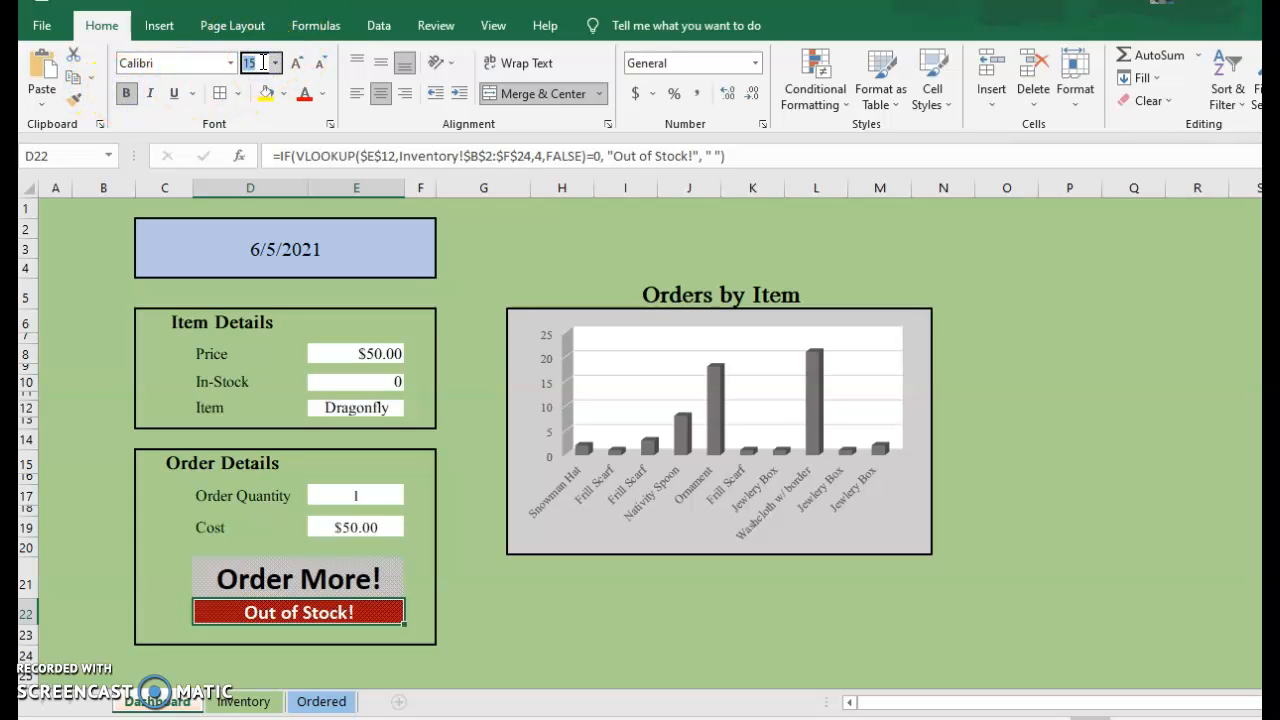
pyautogui.write('17')
pyautogui.press('Return')
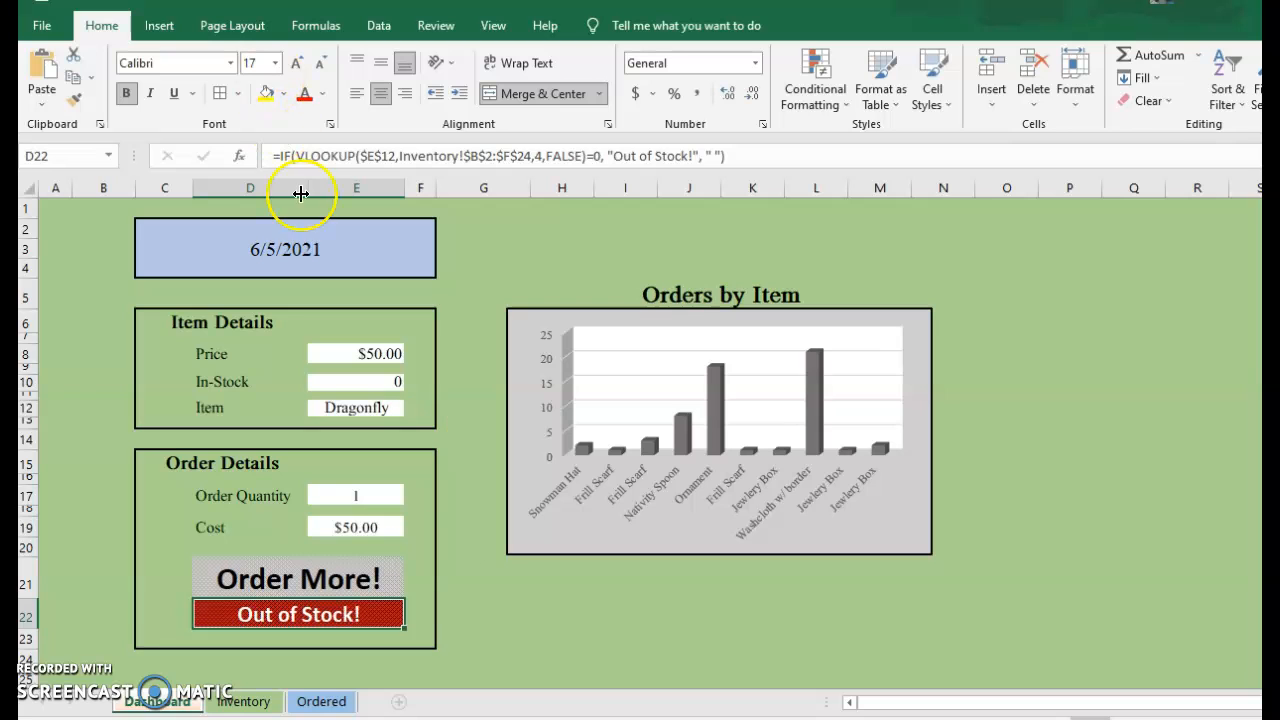
pyautogui.click(480, 612)
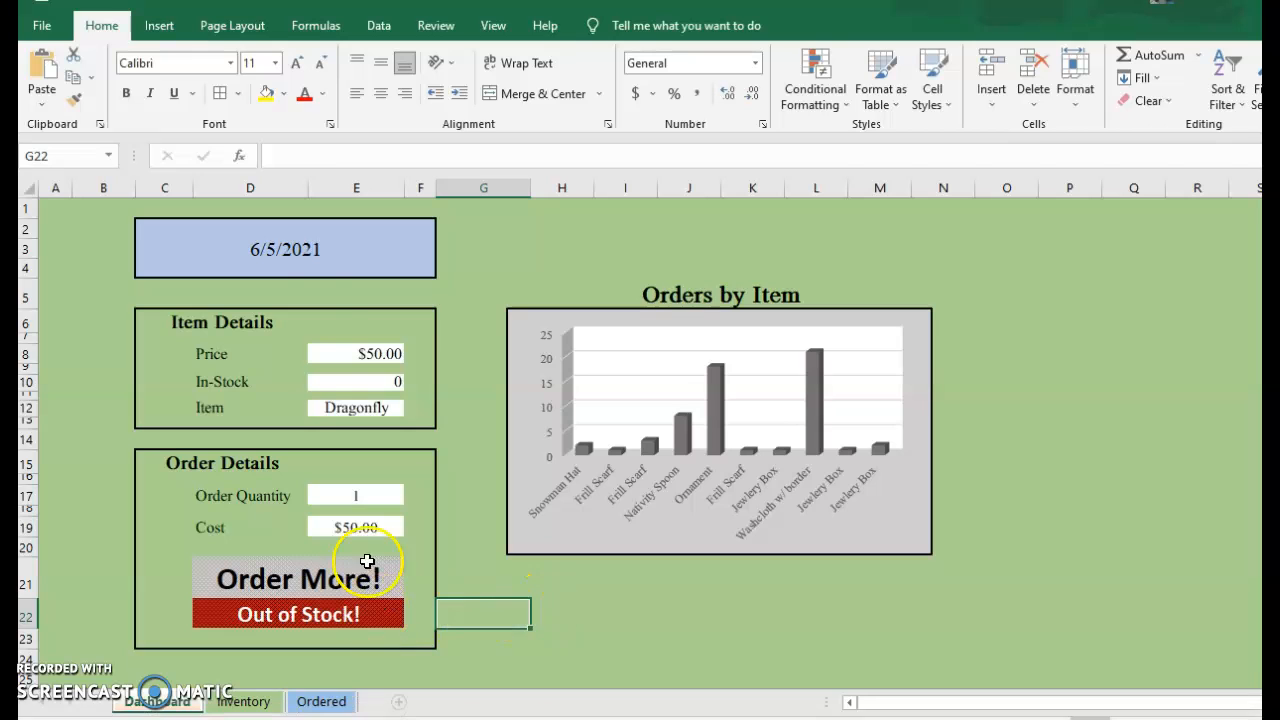
# Set the font size of the Out of Stock! cell D22 back to 15.
pyautogui.click(252, 63)
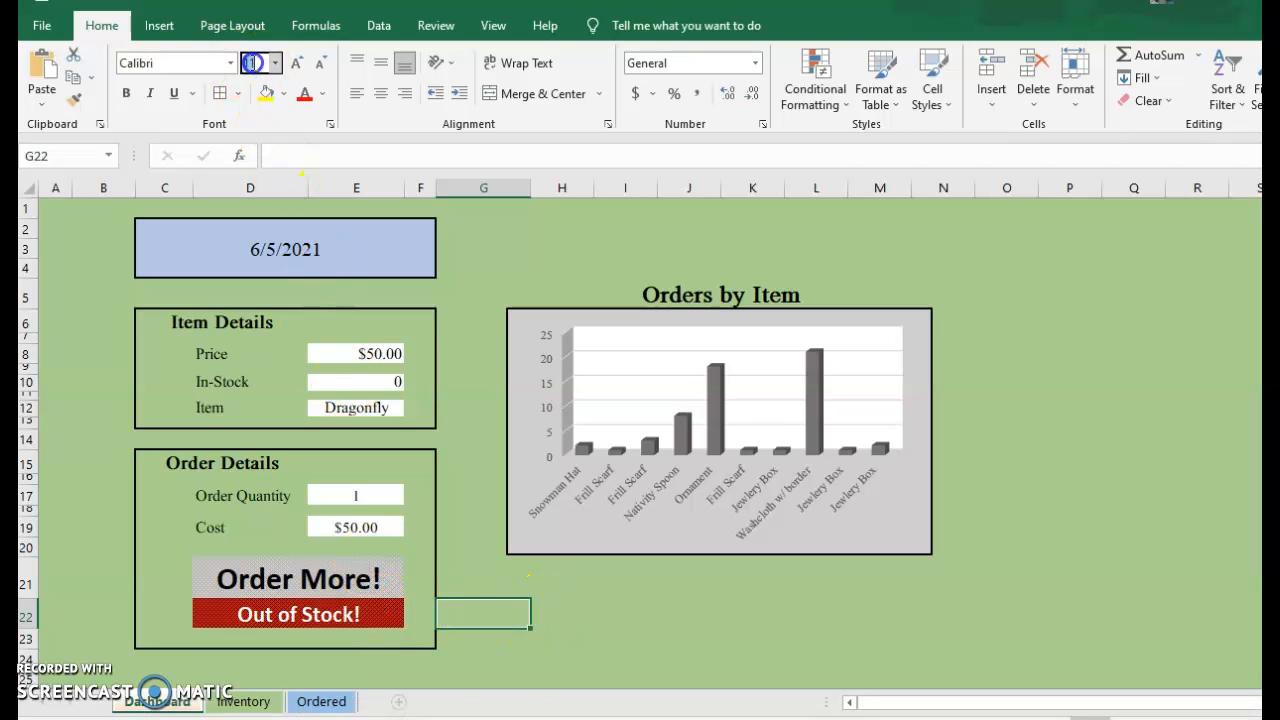
pyautogui.click(315, 638)
pyautogui.click(305, 615)
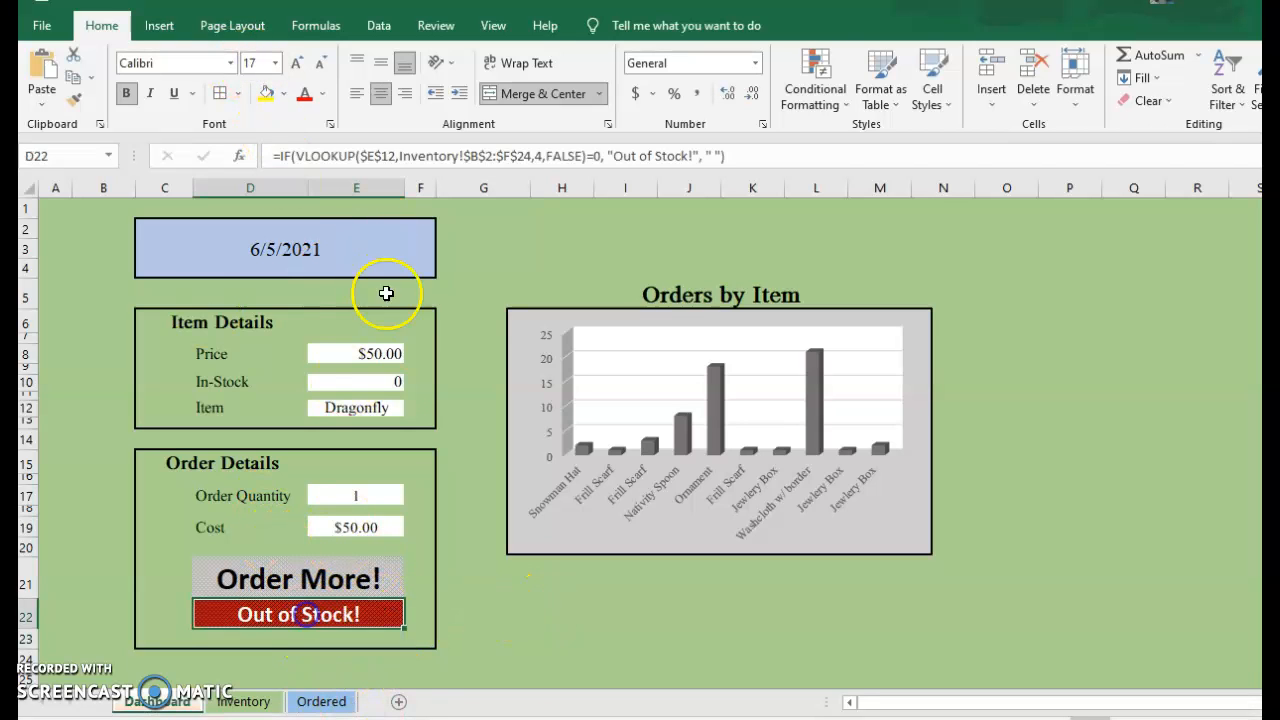
pyautogui.click(260, 63)
pyautogui.write('15')
pyautogui.press('Return')
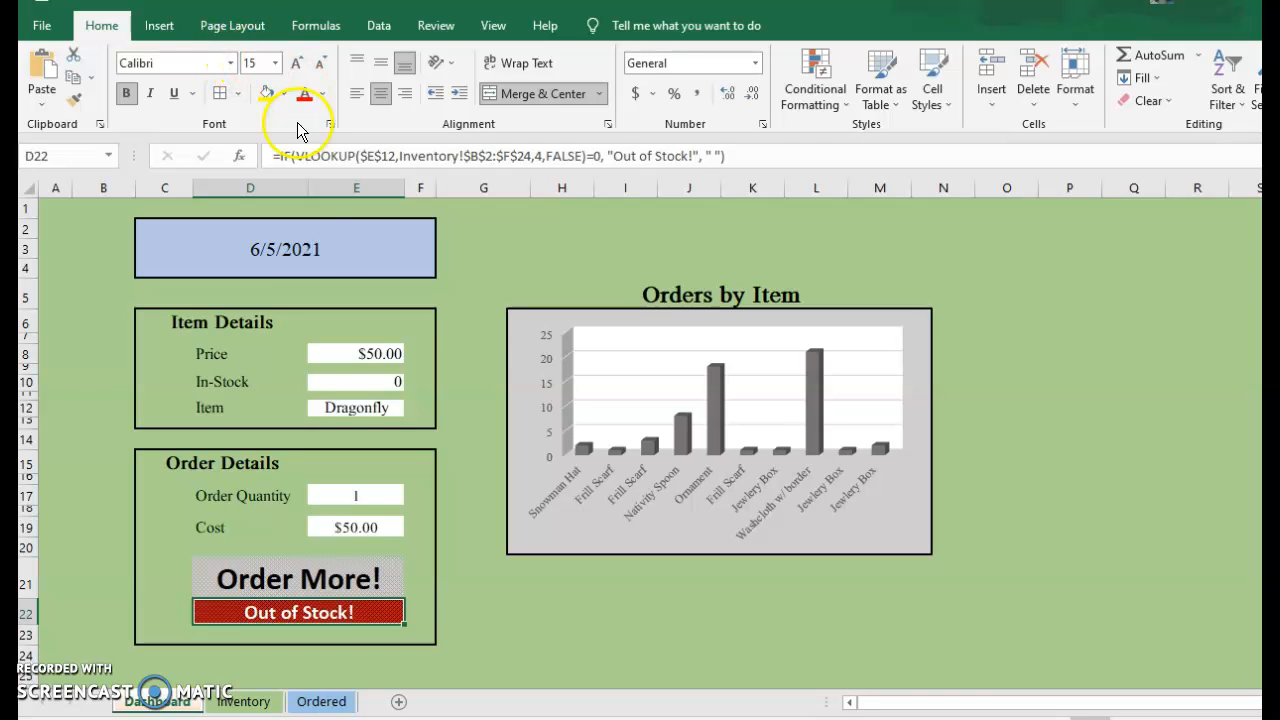
# Choose 1/10/2021 as the Dashboard date in cell C2 to test the stock messages.
pyautogui.click(423, 623)
pyautogui.click(558, 636)
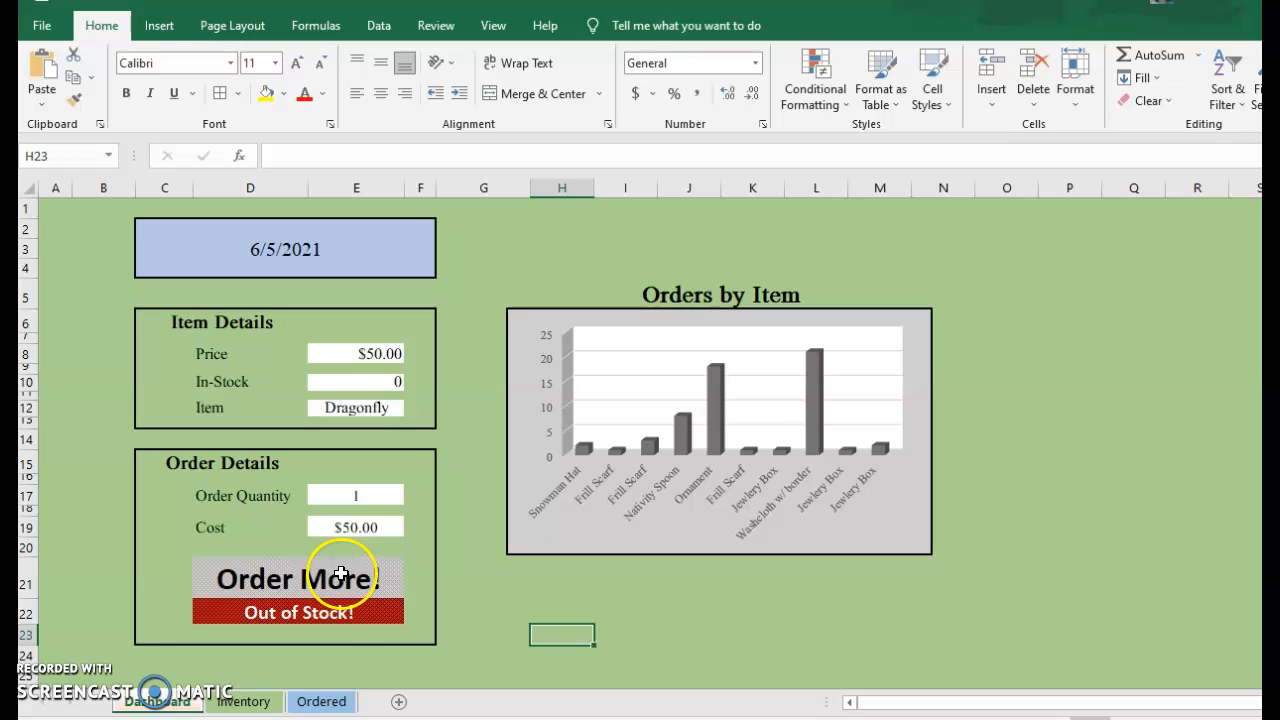
pyautogui.click(393, 263)
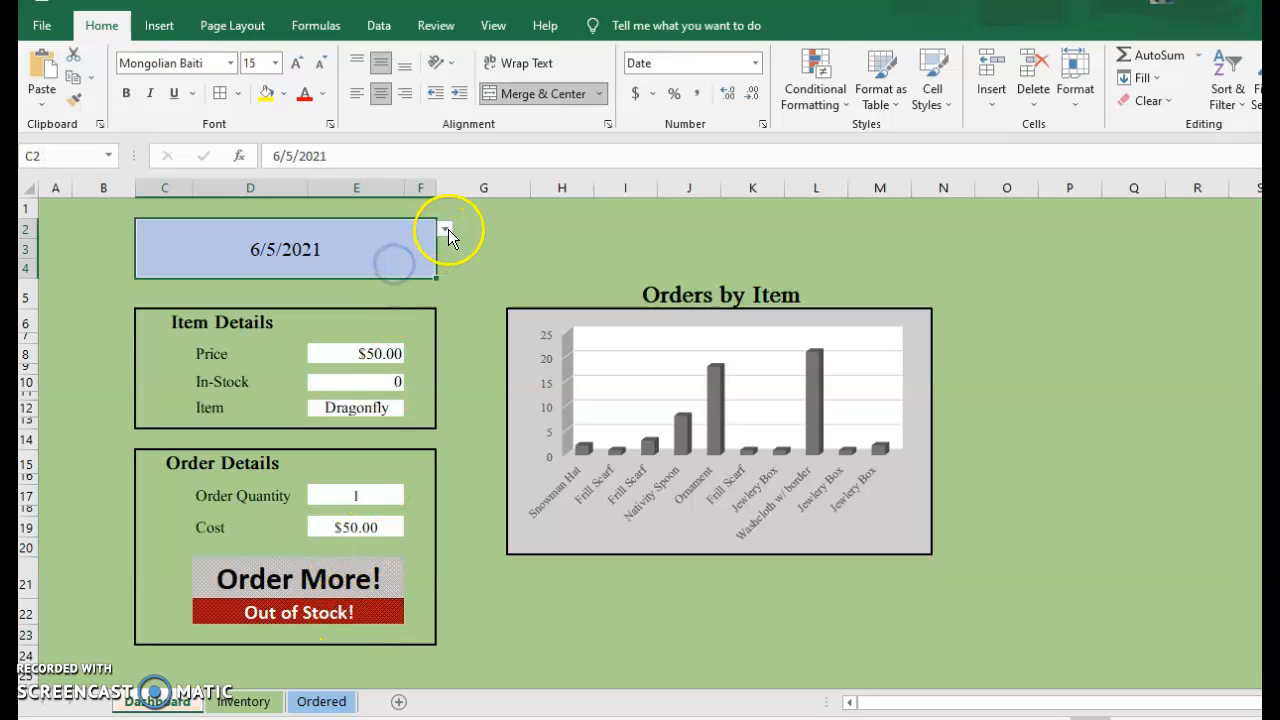
pyautogui.click(446, 230)
pyautogui.click(298, 286)
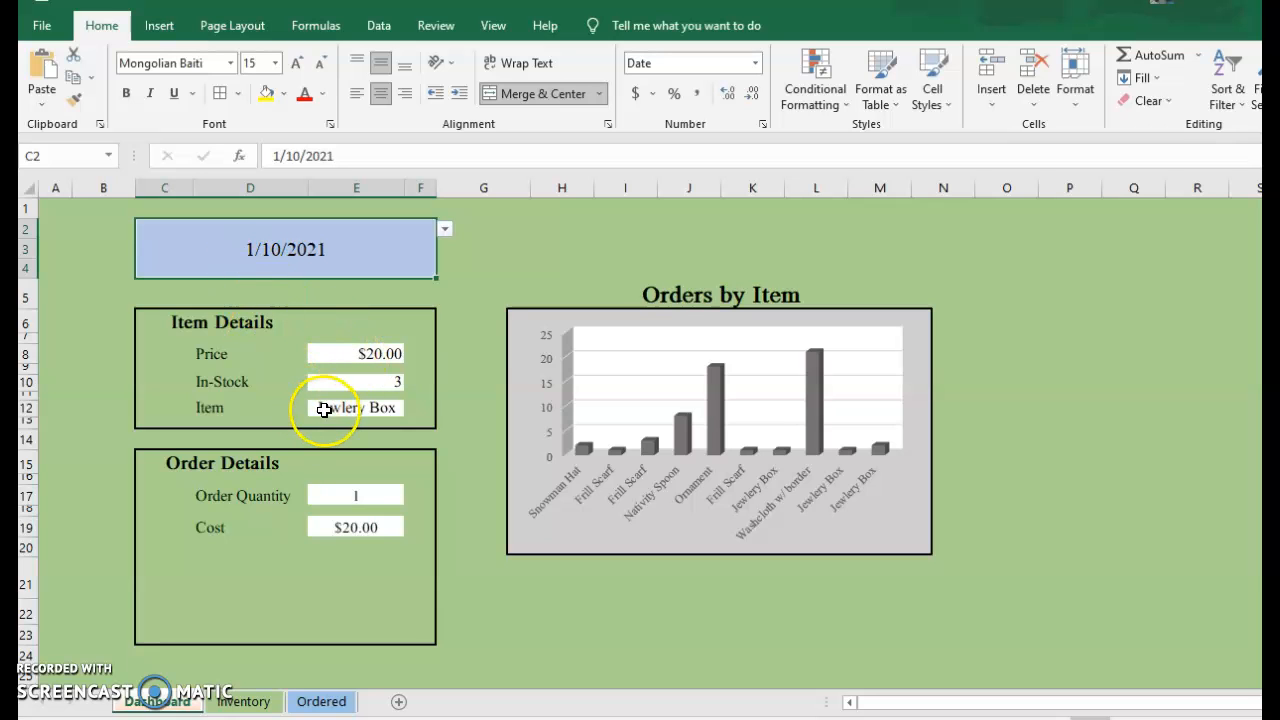
# Set the Dashboard date in cell C2 to 12/16/2020 and check the message cells under Order Details.
pyautogui.click(445, 230)
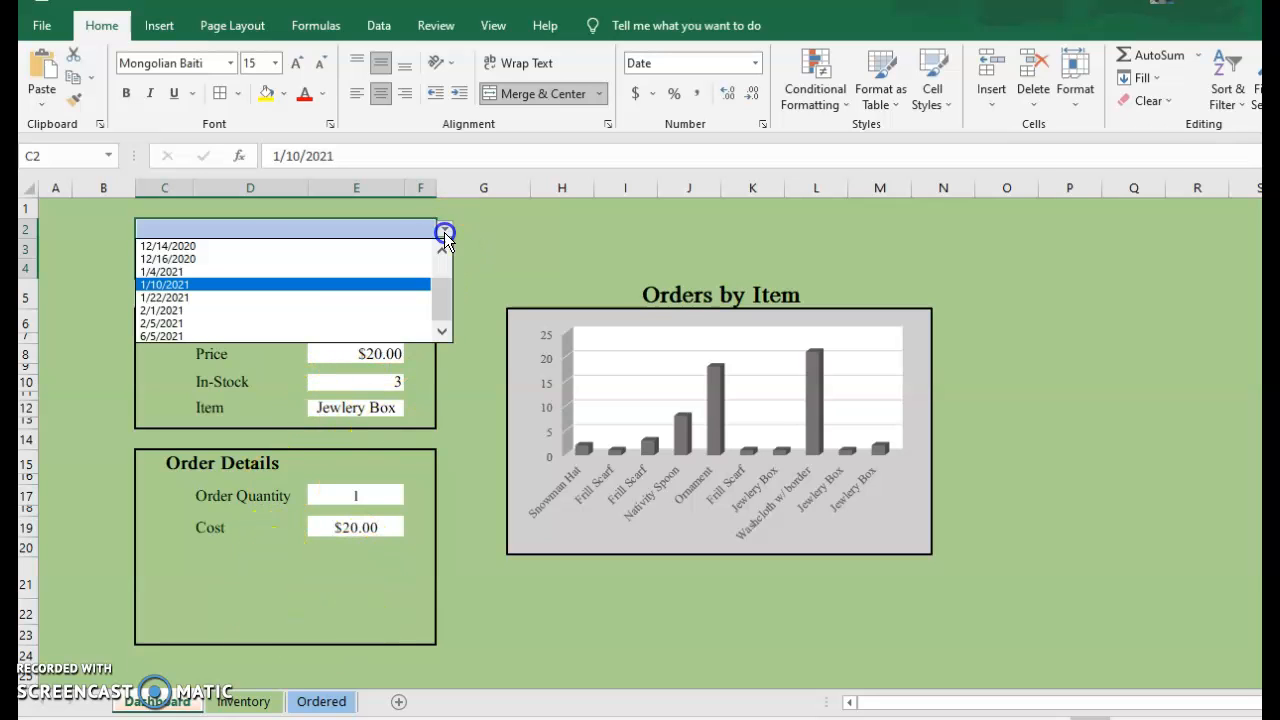
pyautogui.click(262, 258)
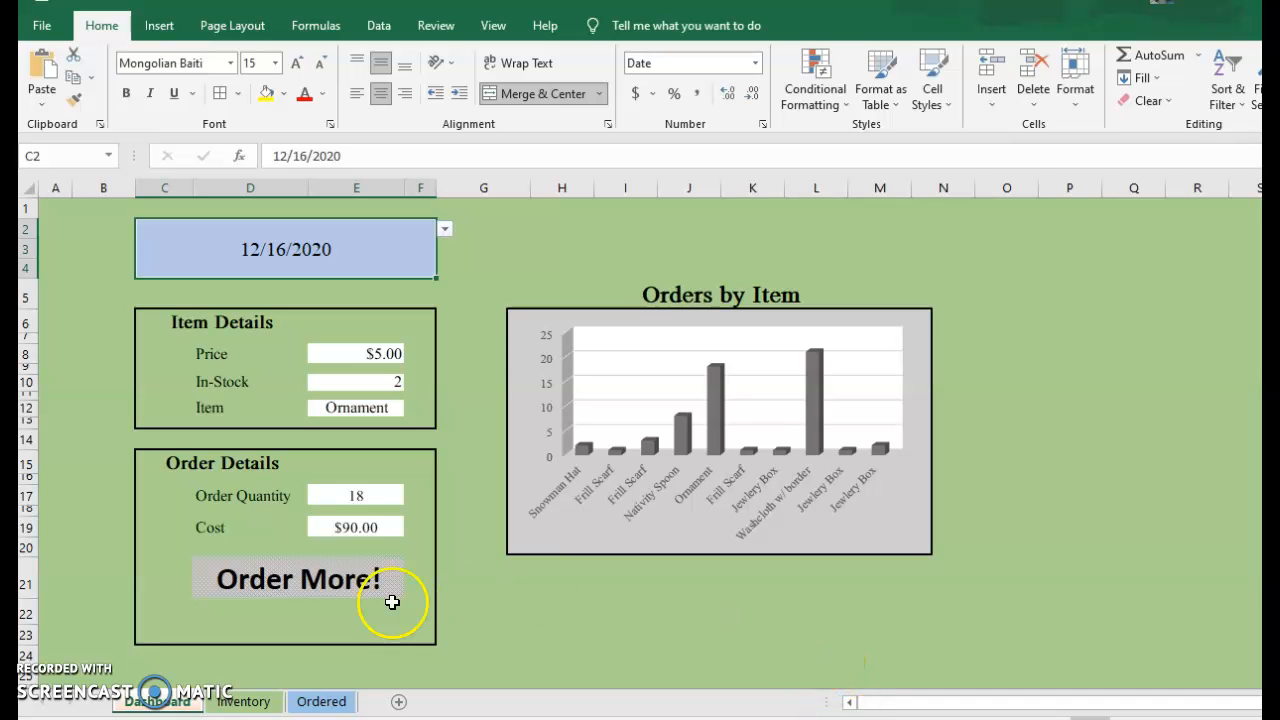
pyautogui.click(279, 620)
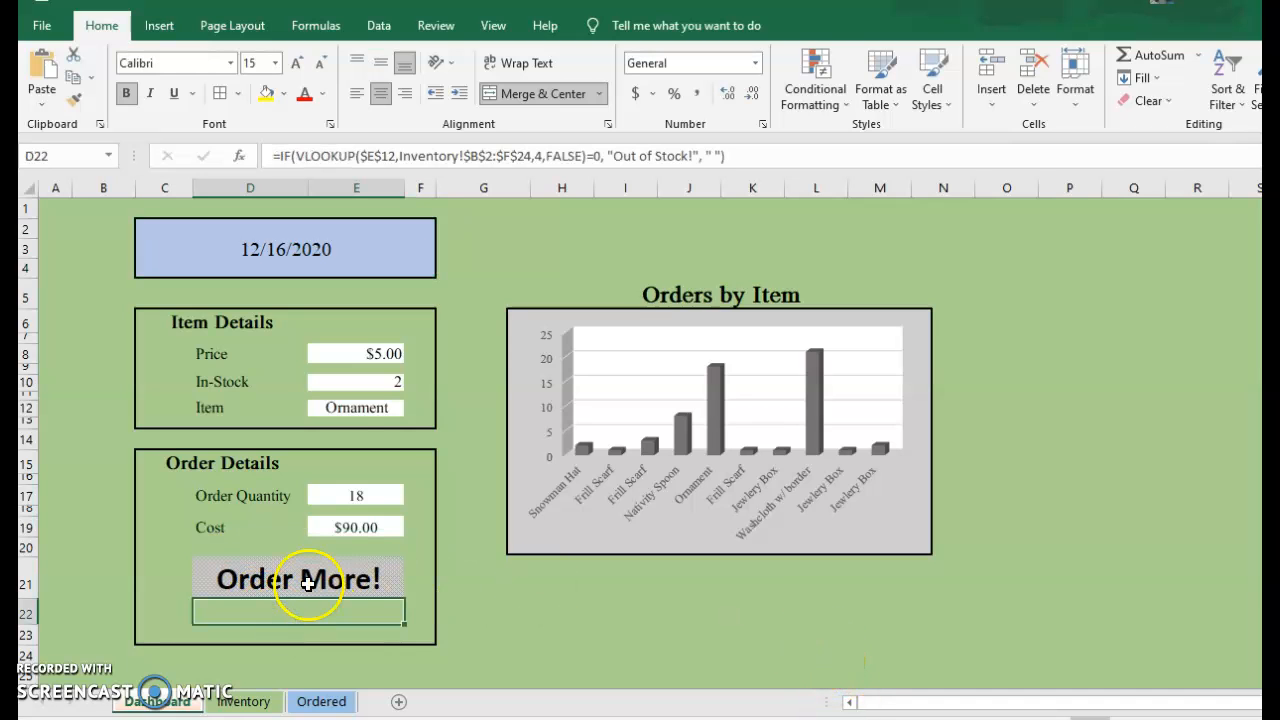
pyautogui.click(346, 250)
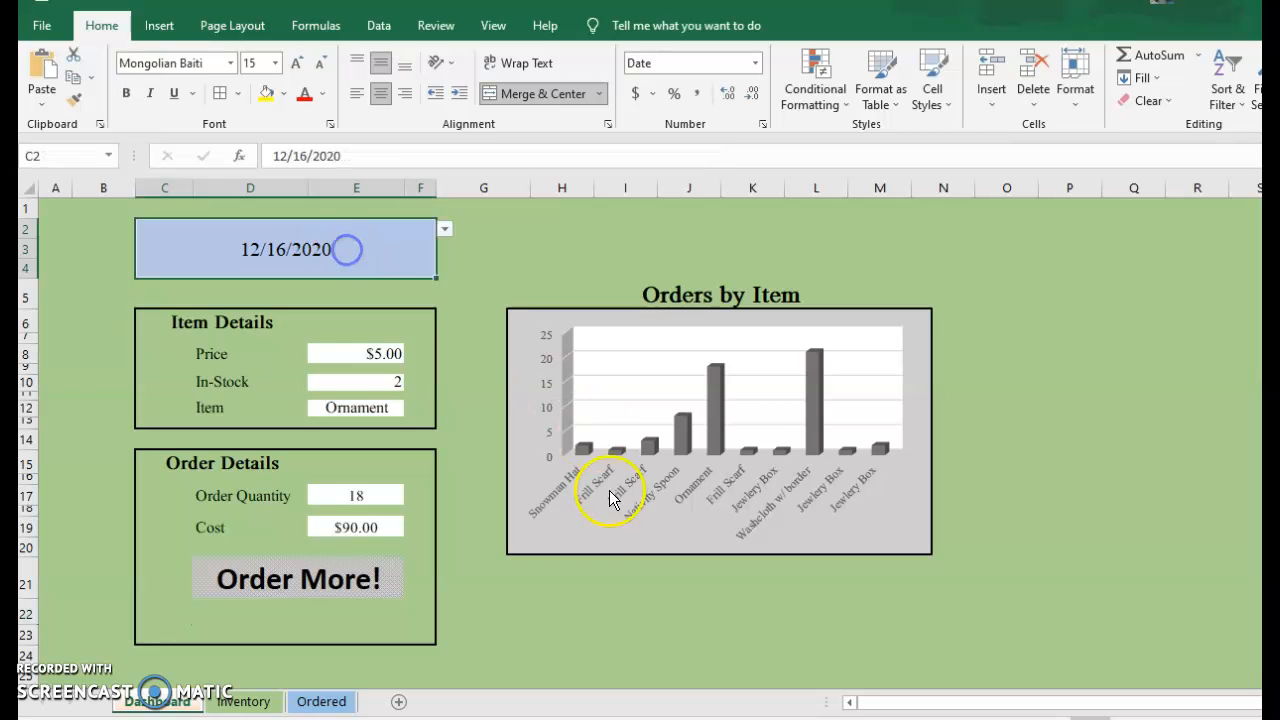
pyautogui.click(562, 604)
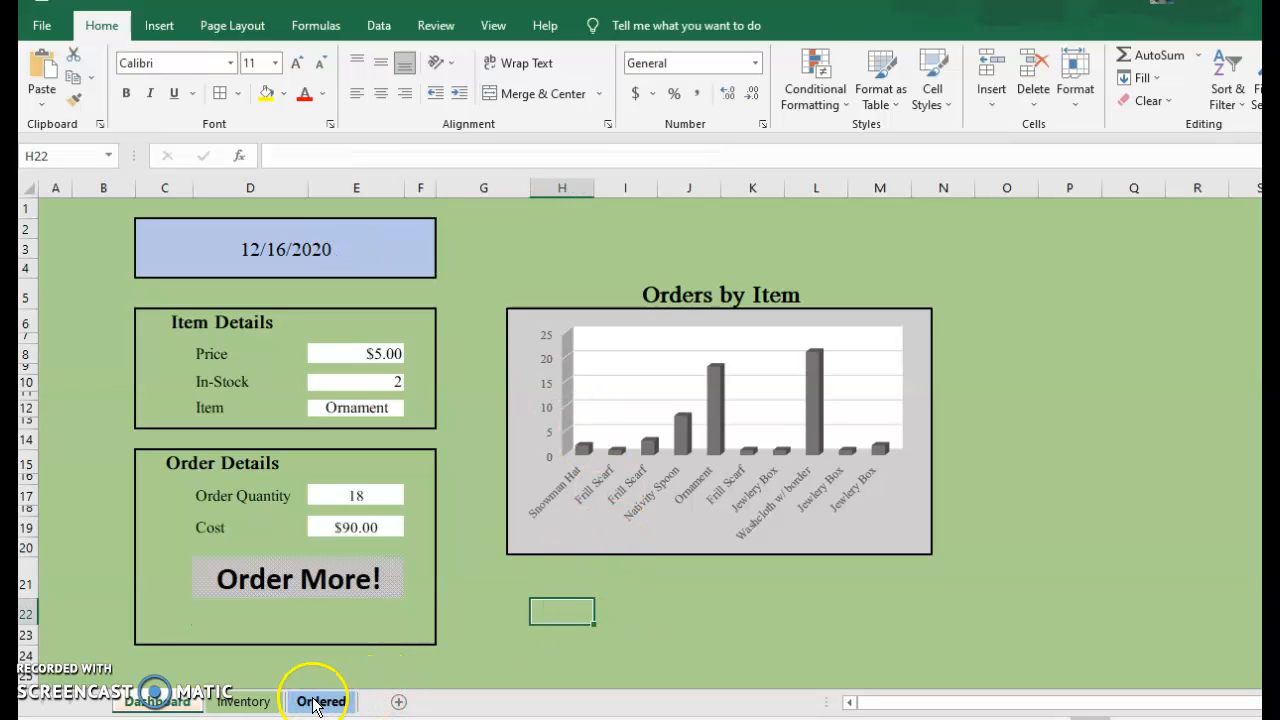